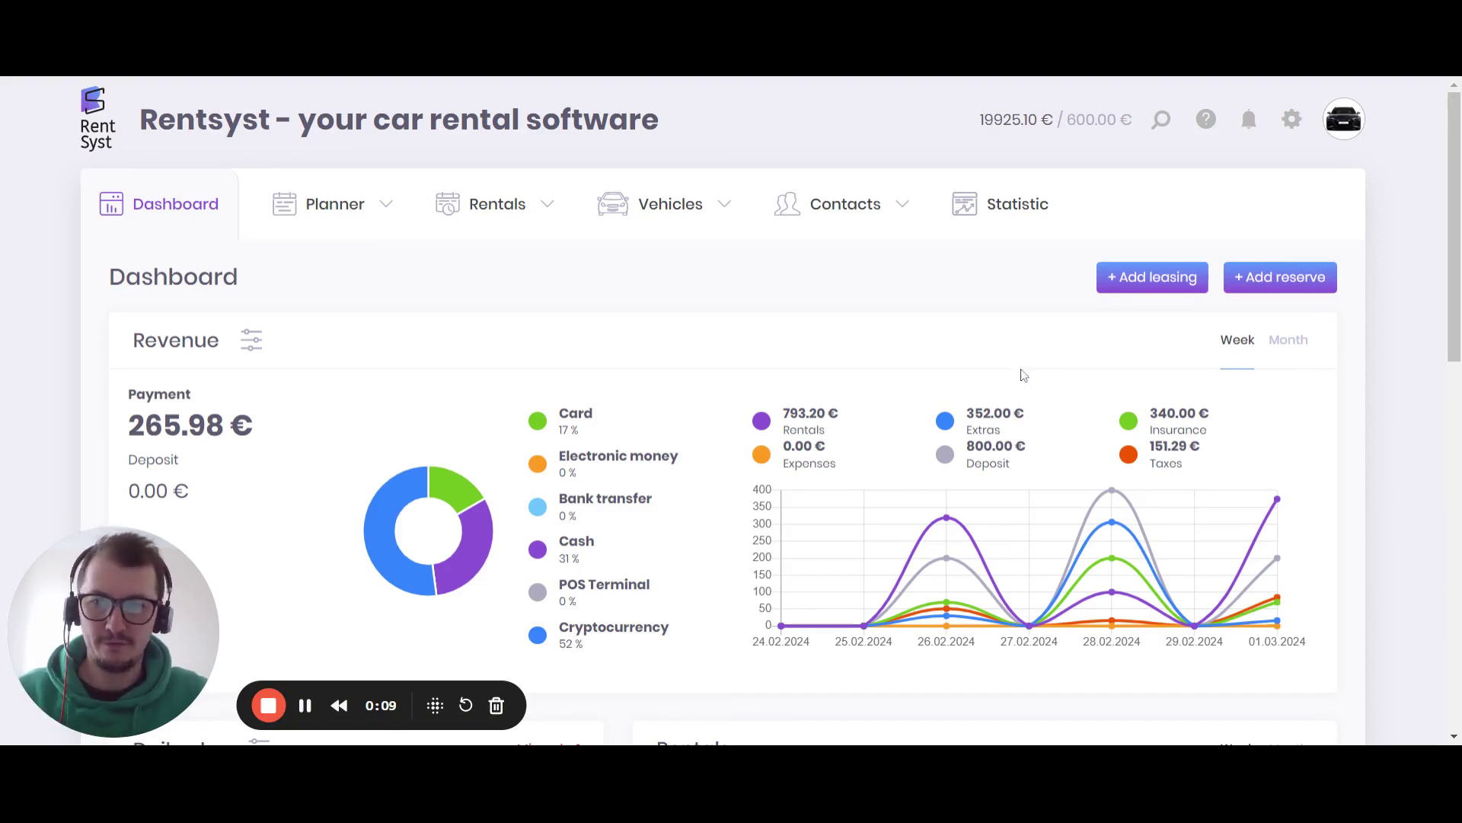
Step: Expand the Planner menu from the dashboard to reach the timeline
click(333, 200)
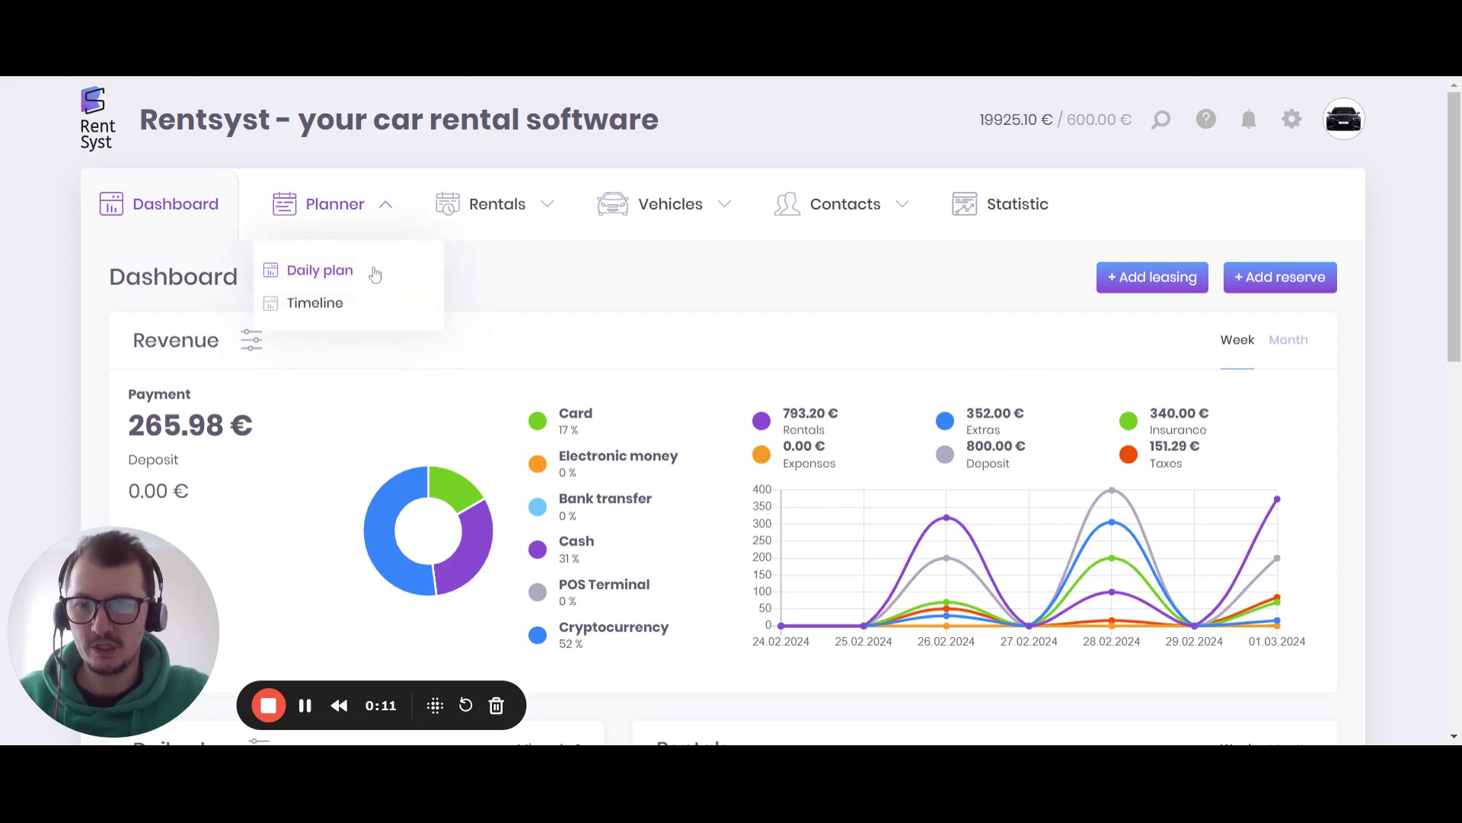
Step: Show the booking timeline full screen and dismiss the Add action prompt for the VOLKSWAGEN TIGUAN
click(351, 318)
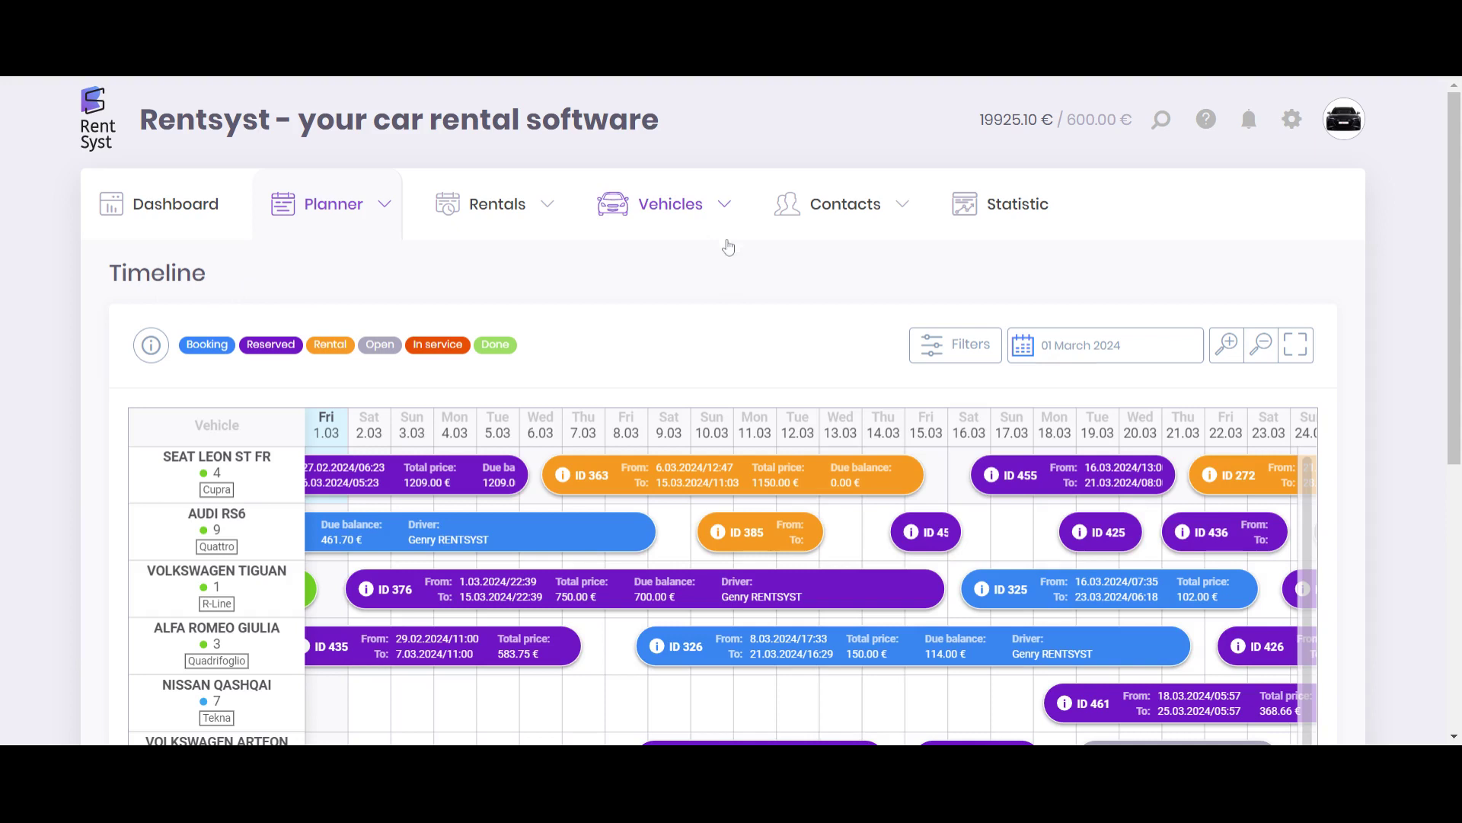
drag(1457, 200, 1456, 228)
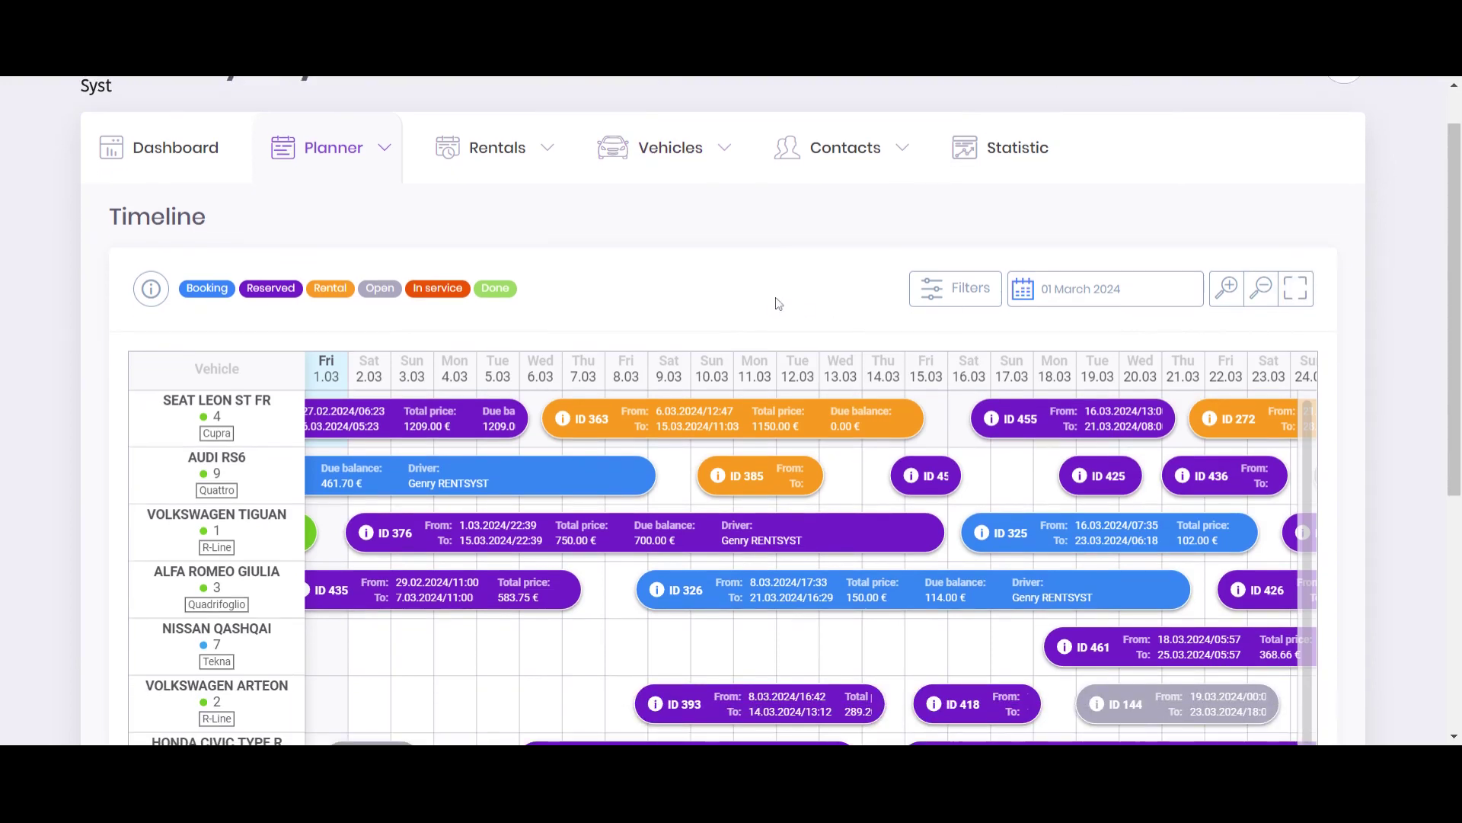
click(1295, 289)
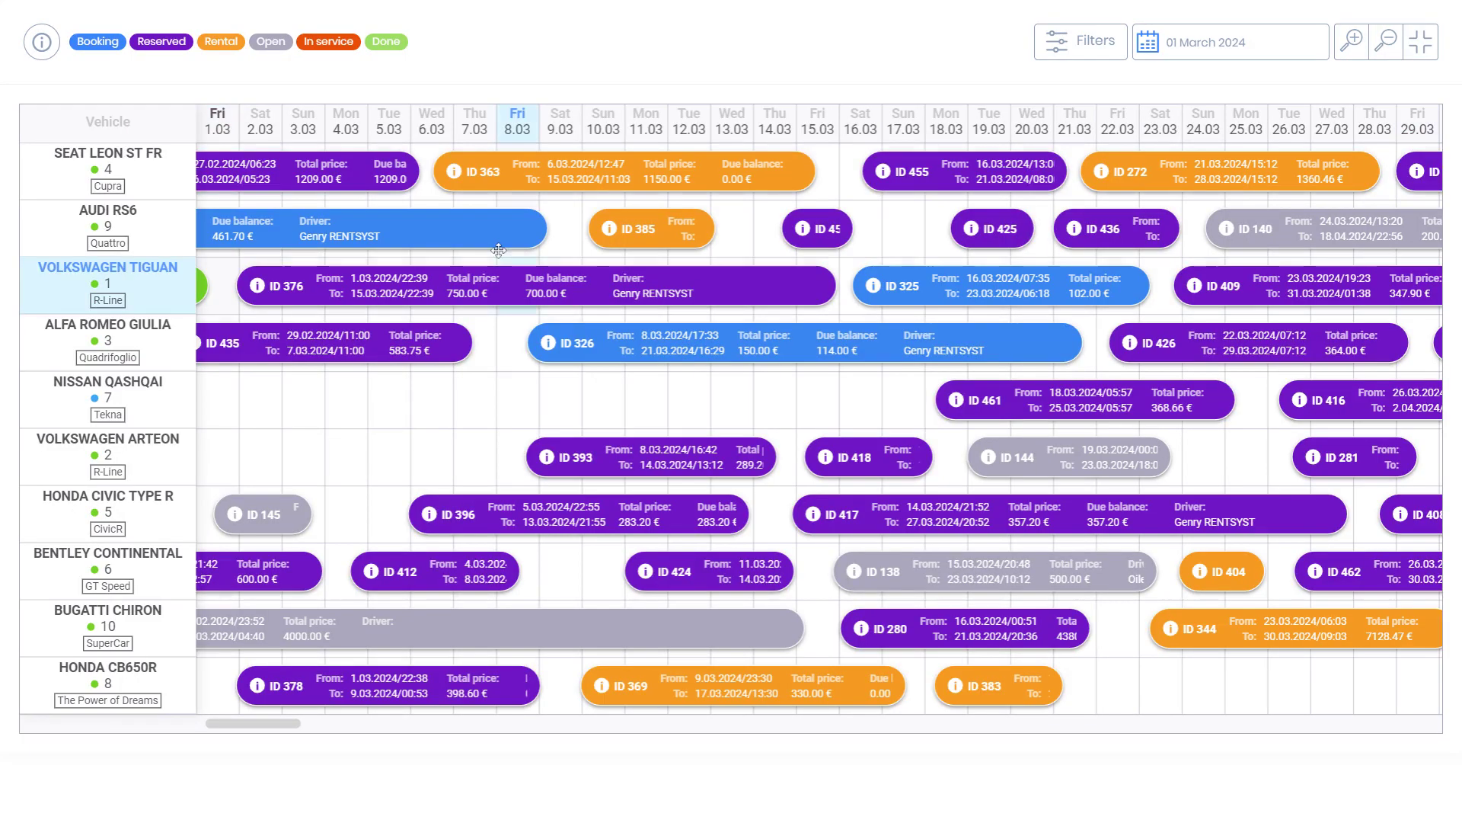
scroll(406, 288, down, 5)
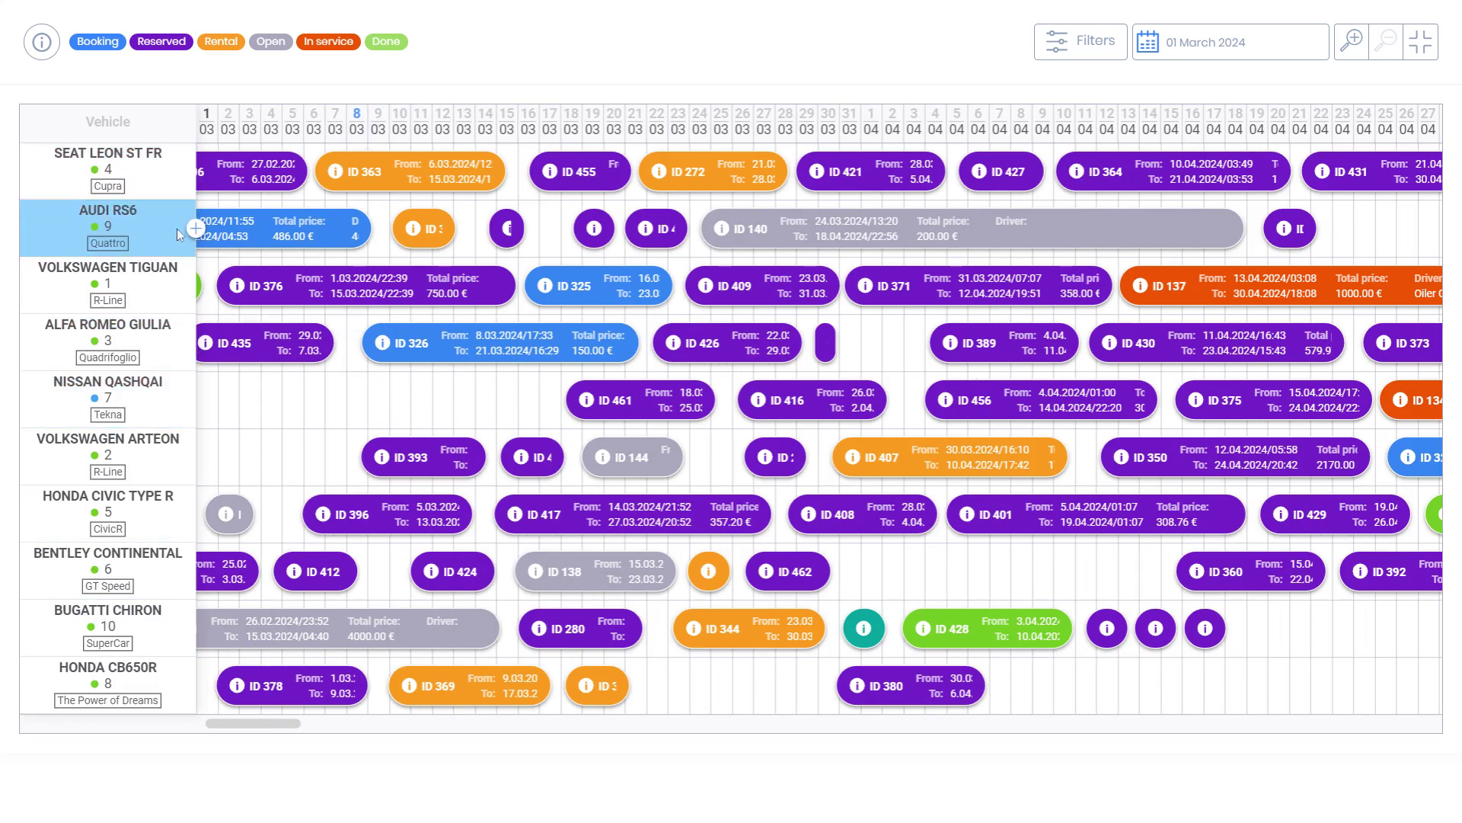
click(183, 290)
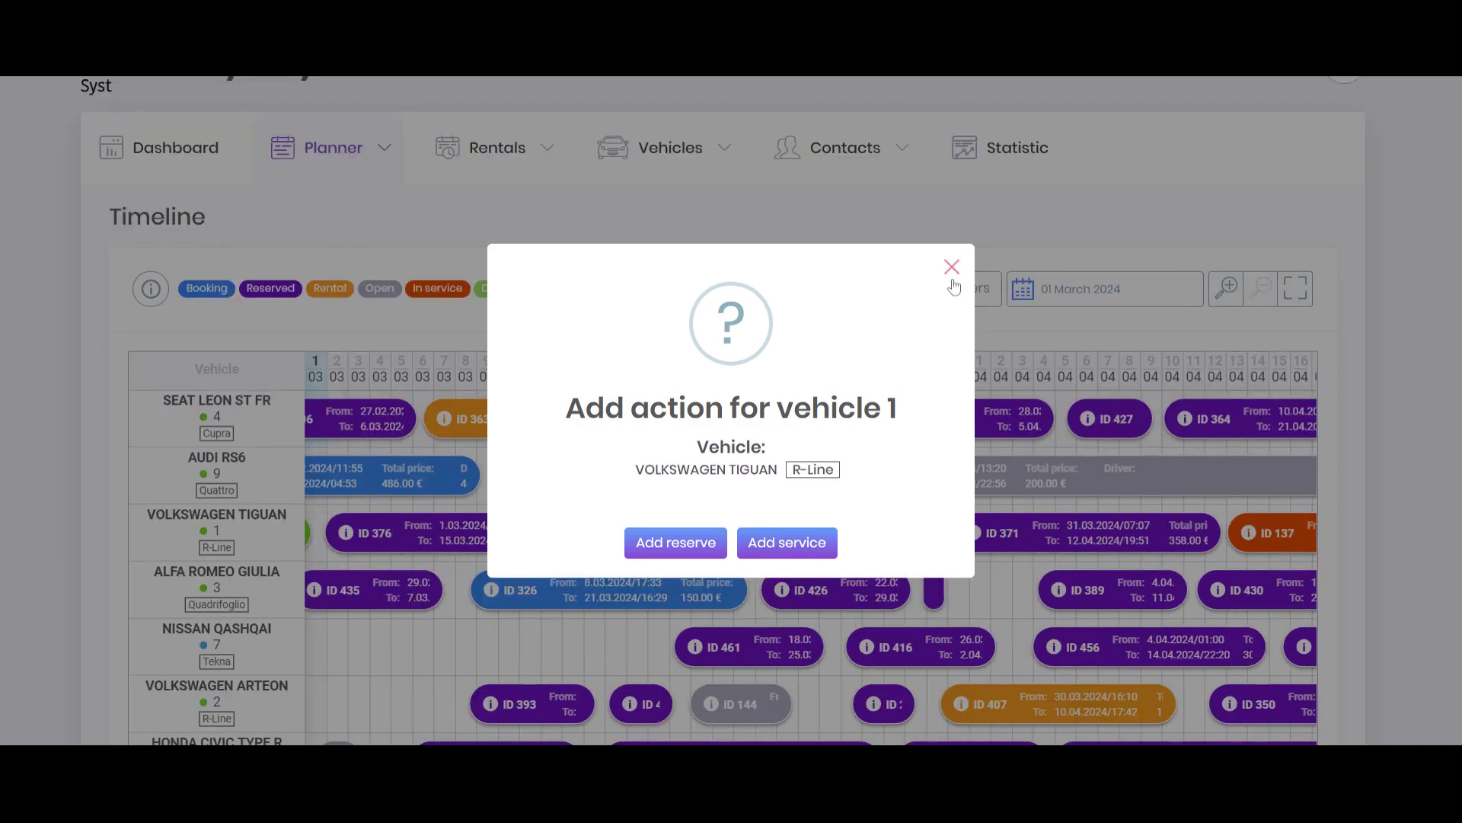
click(951, 267)
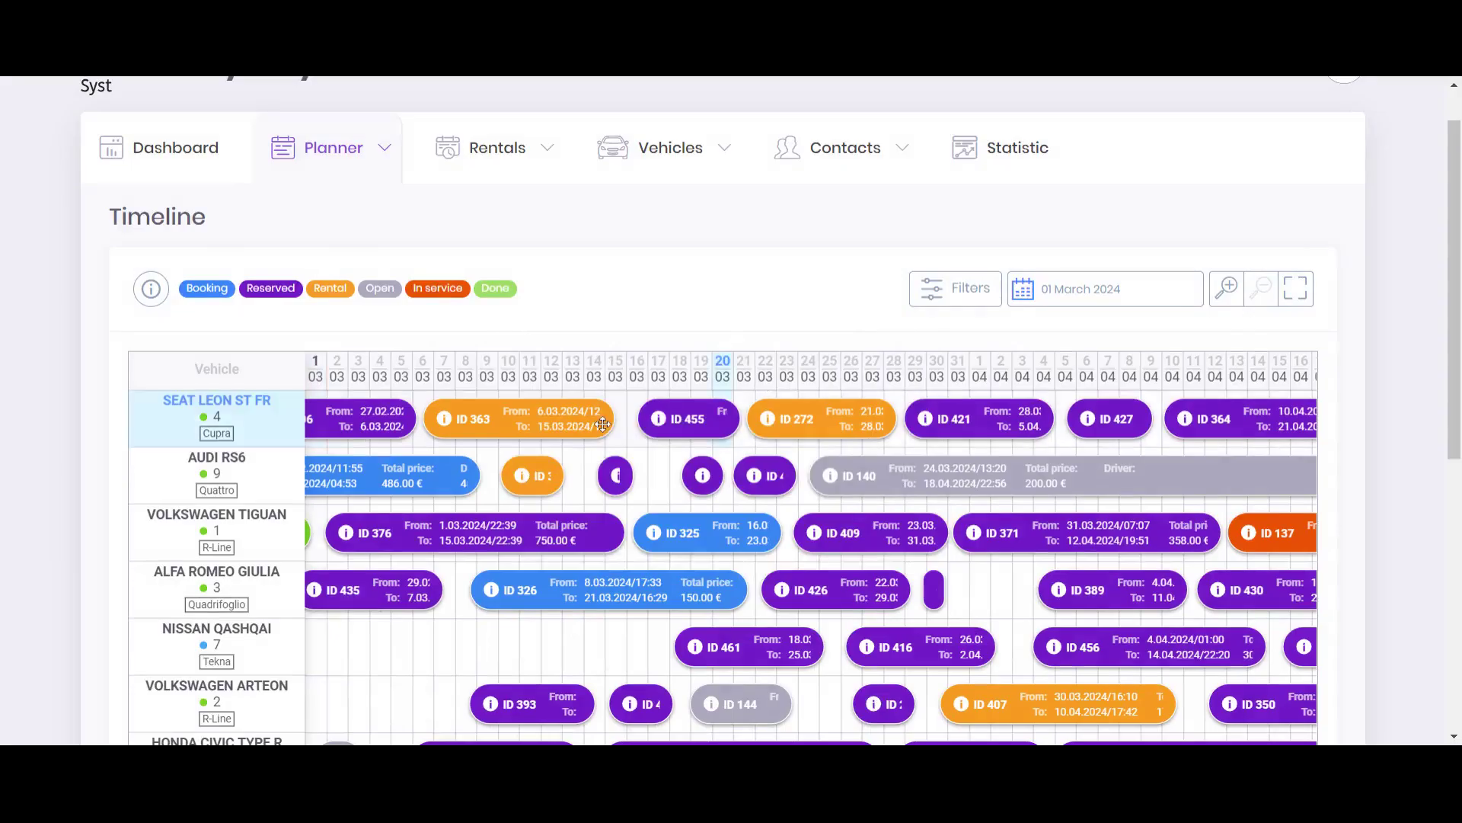
scroll(470, 463, down, 1)
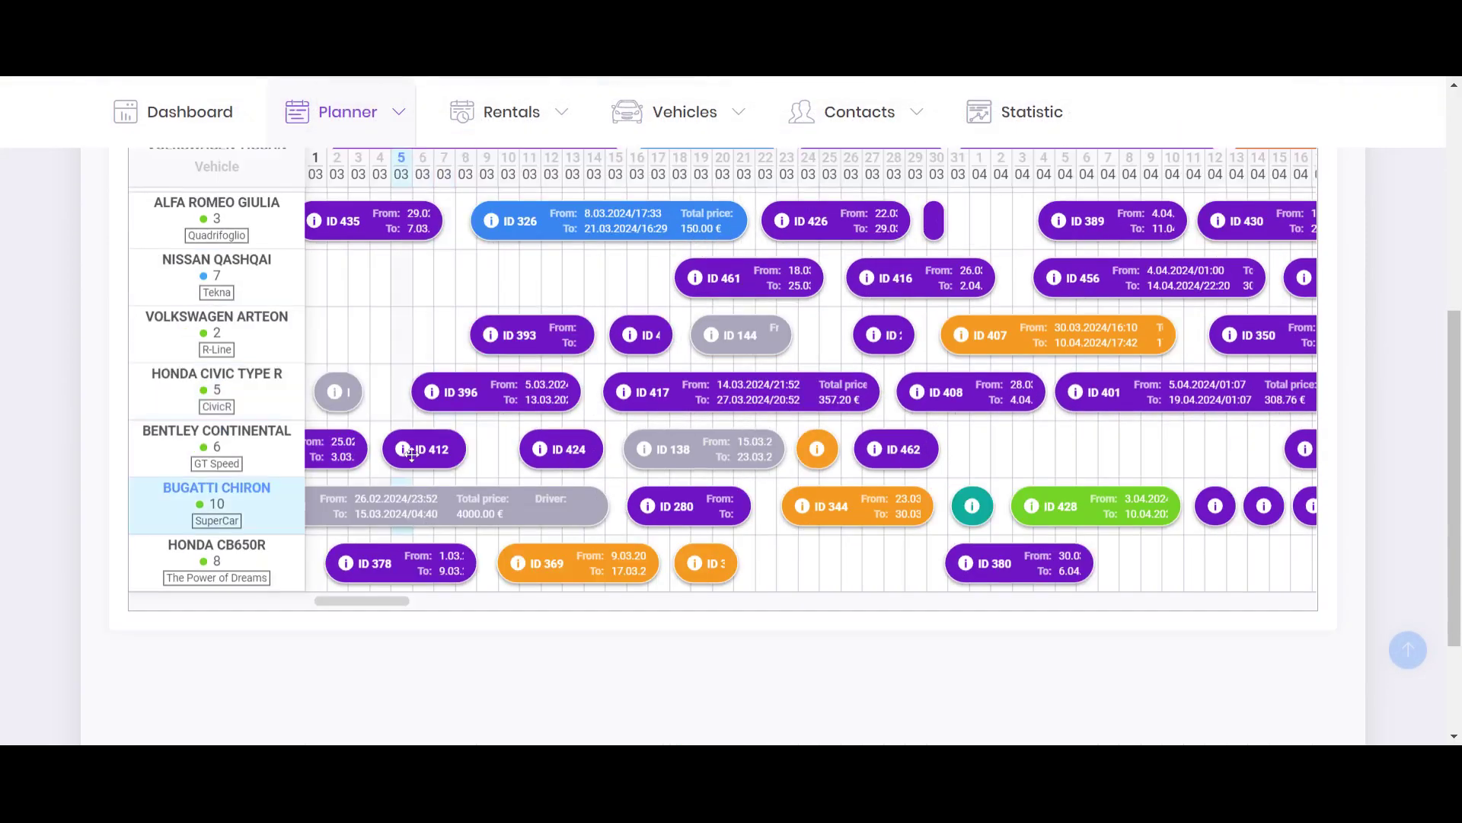
Step: Try extending and moving booking ID 412, declining both changes
drag(467, 460, 512, 471)
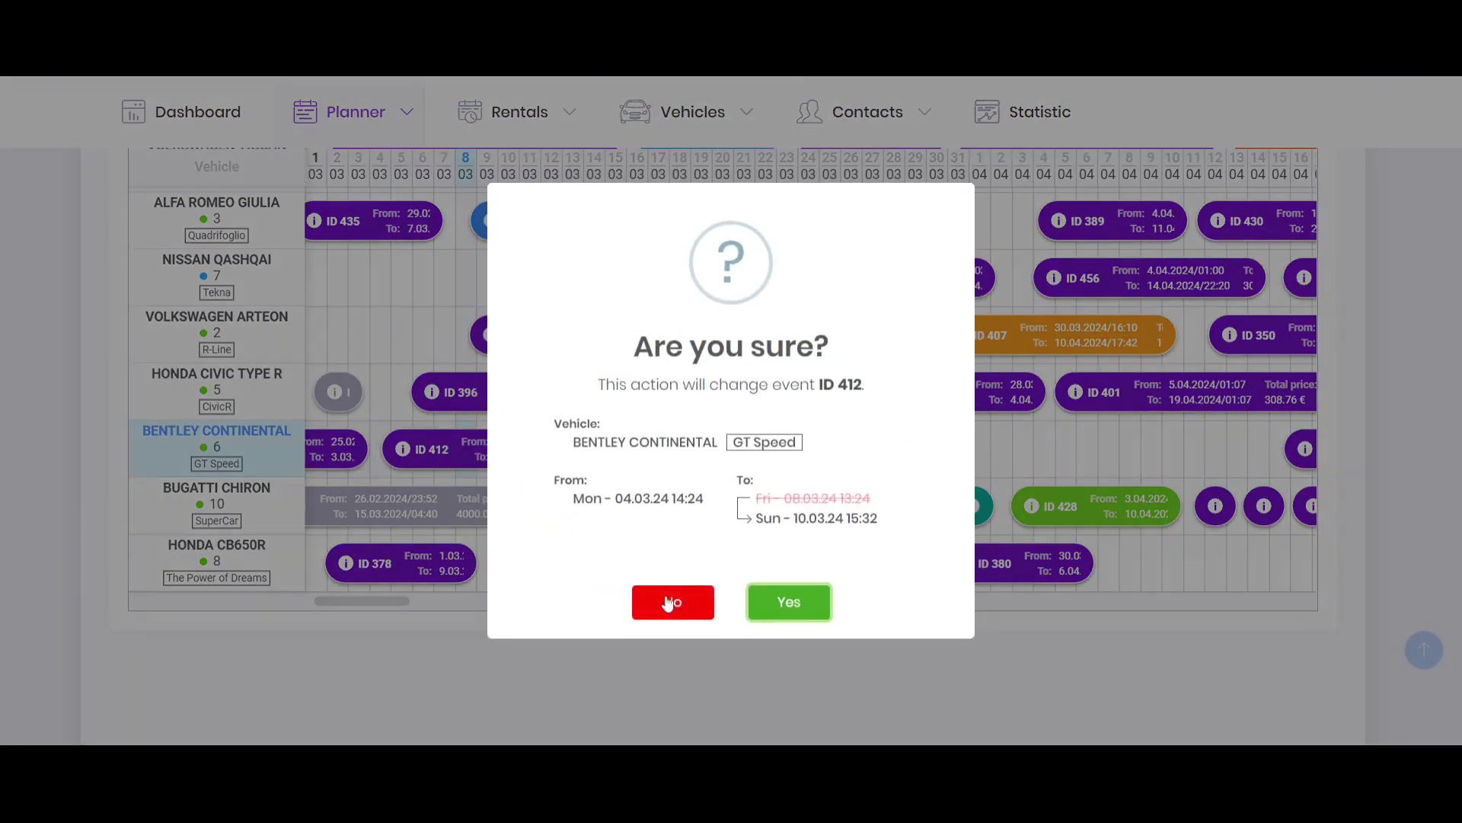
click(672, 601)
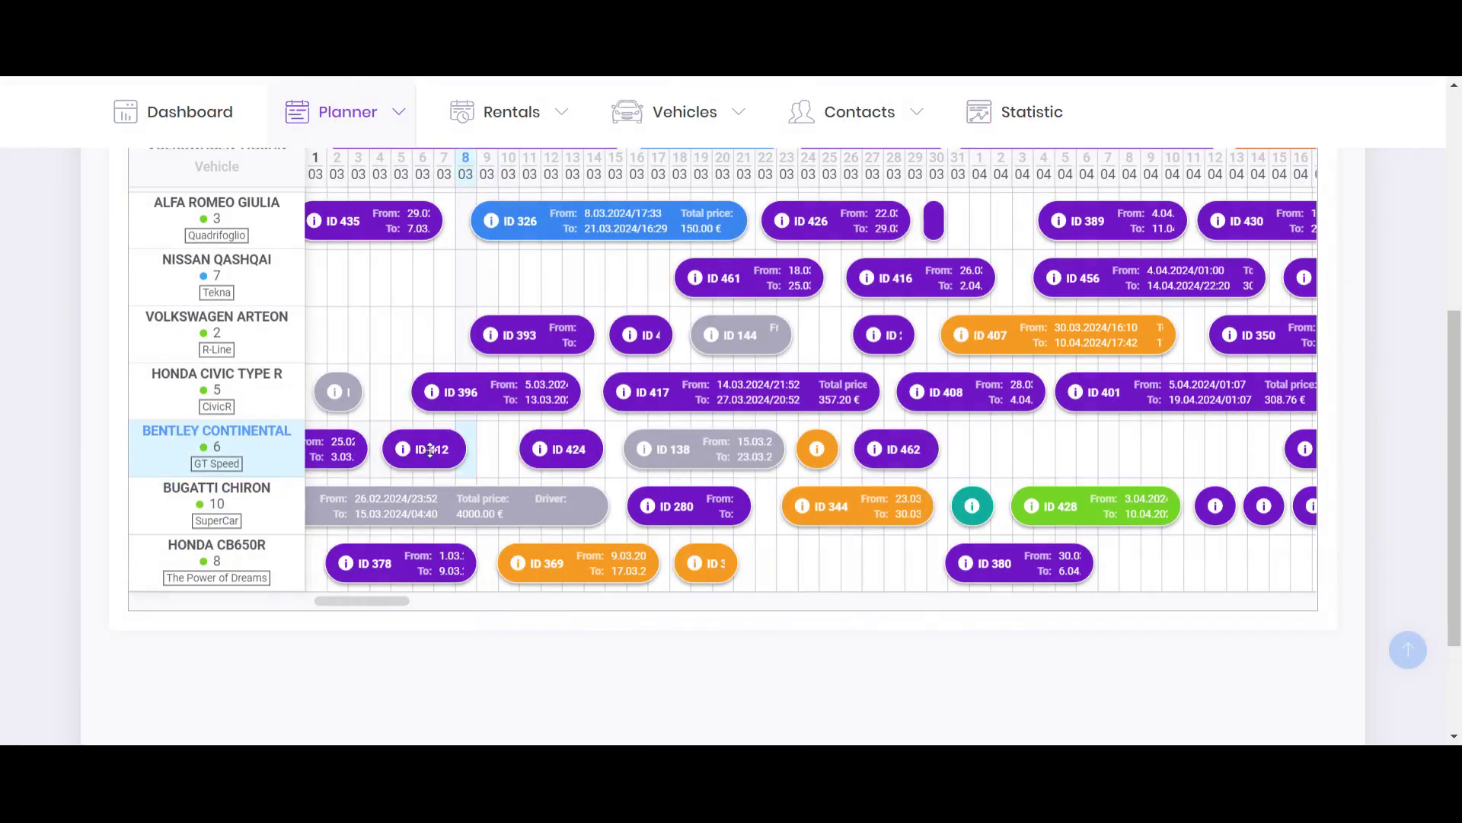
mouse_move(432, 449)
mouse_down()
mouse_move(951, 413)
mouse_move(1002, 462)
mouse_up()
click(679, 606)
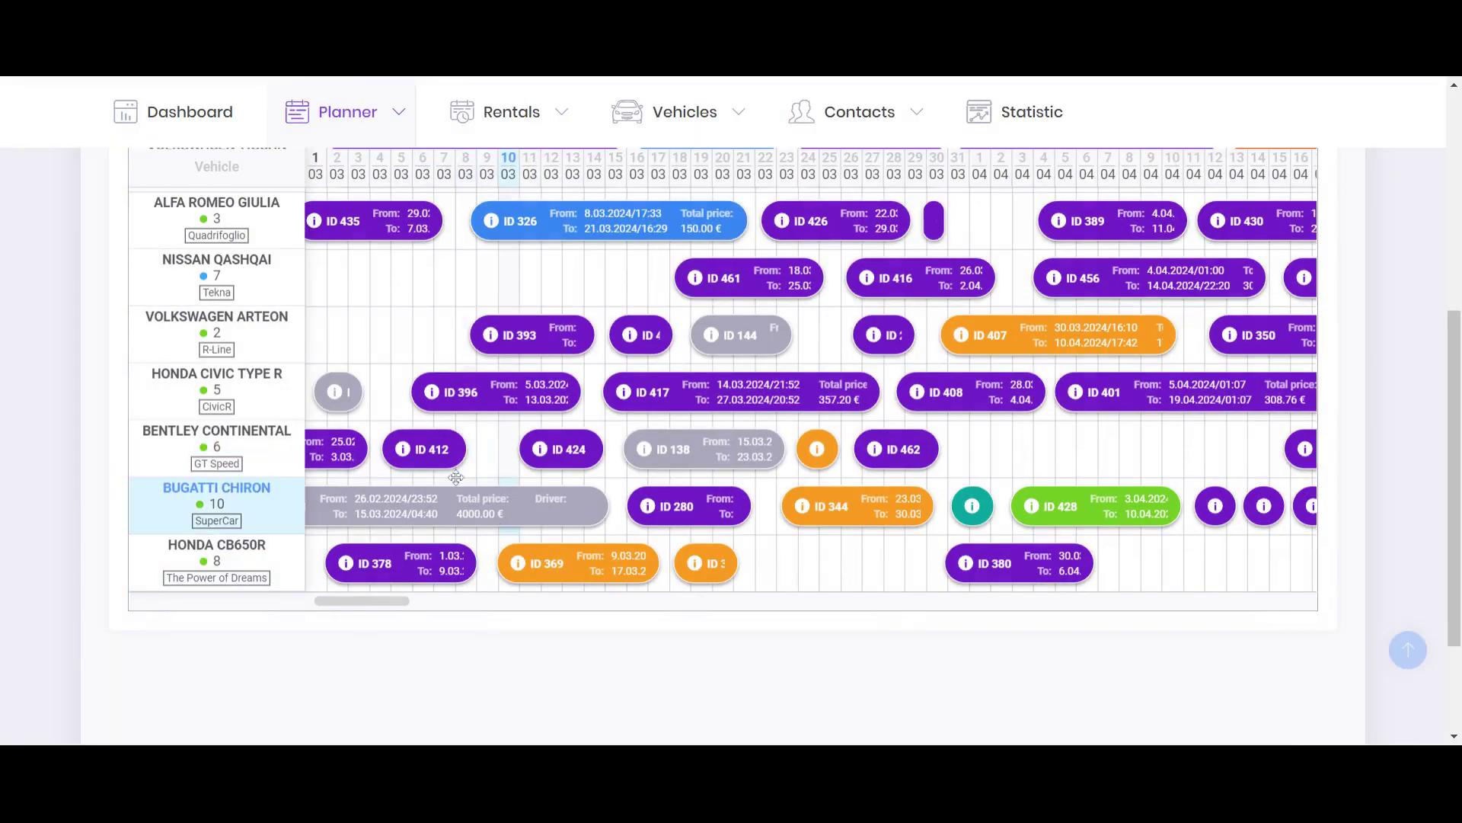
right_click(458, 451)
click(462, 652)
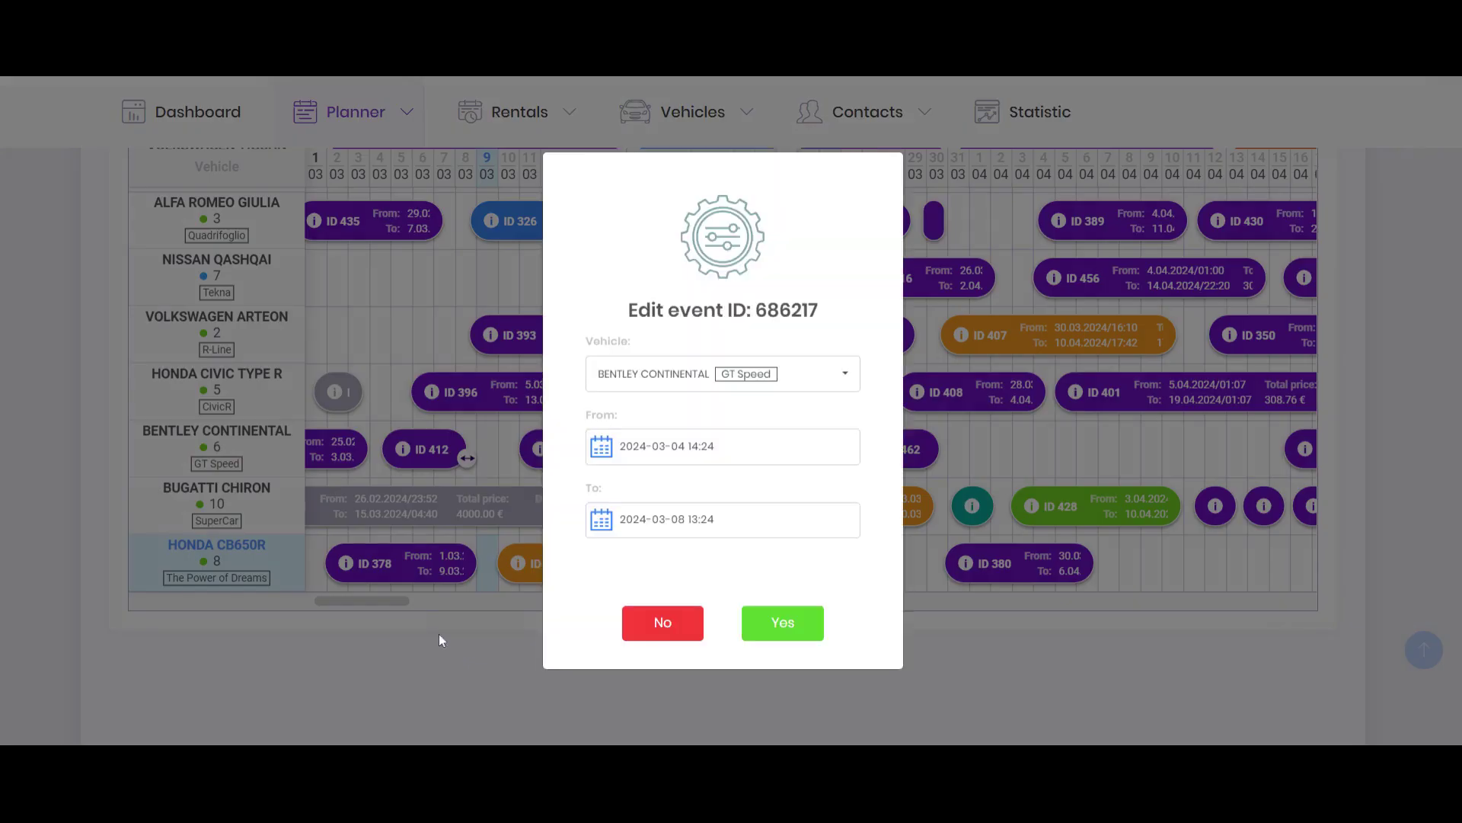
click(675, 374)
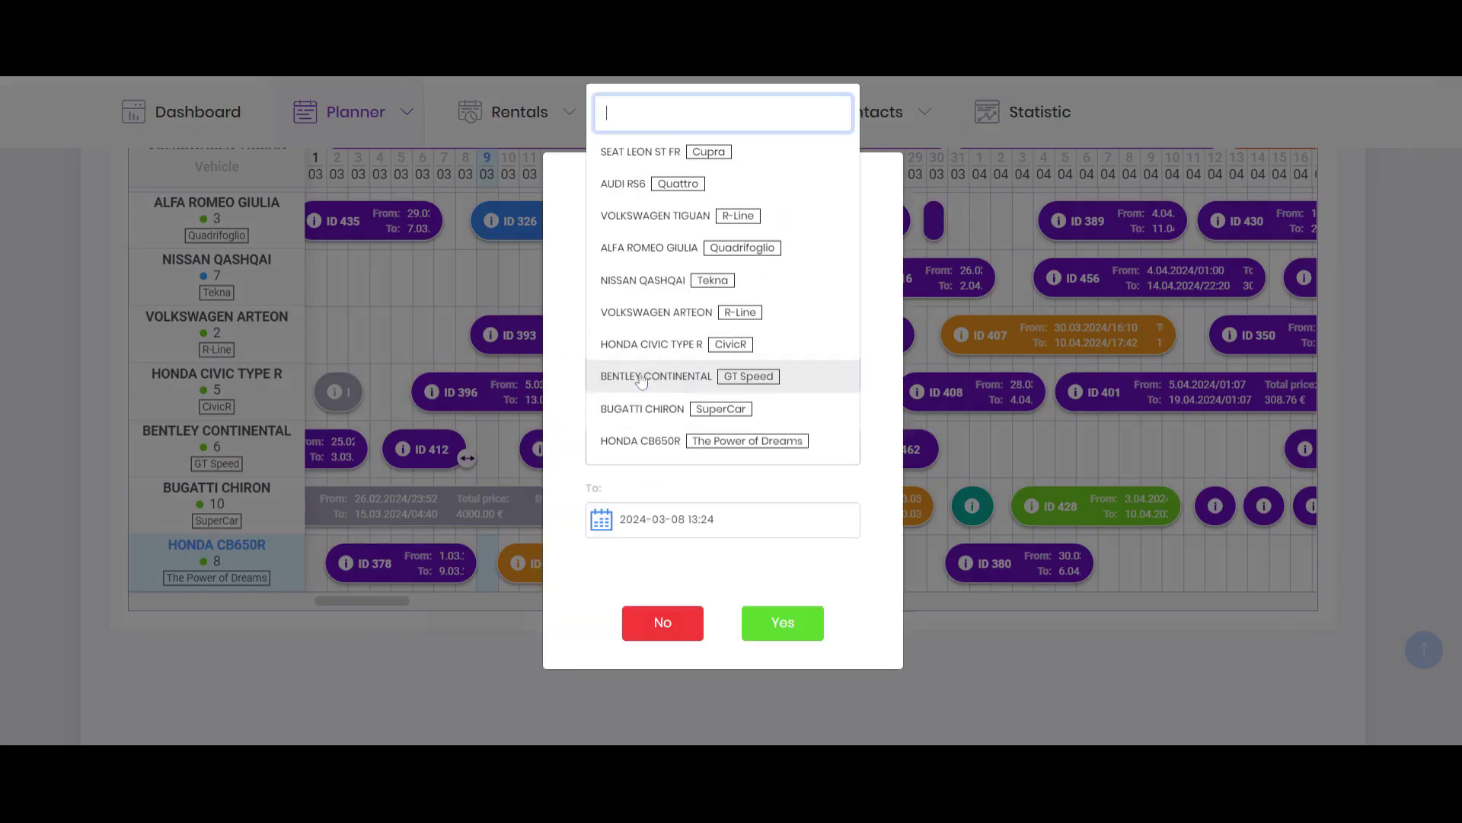
click(555, 367)
click(637, 446)
click(560, 491)
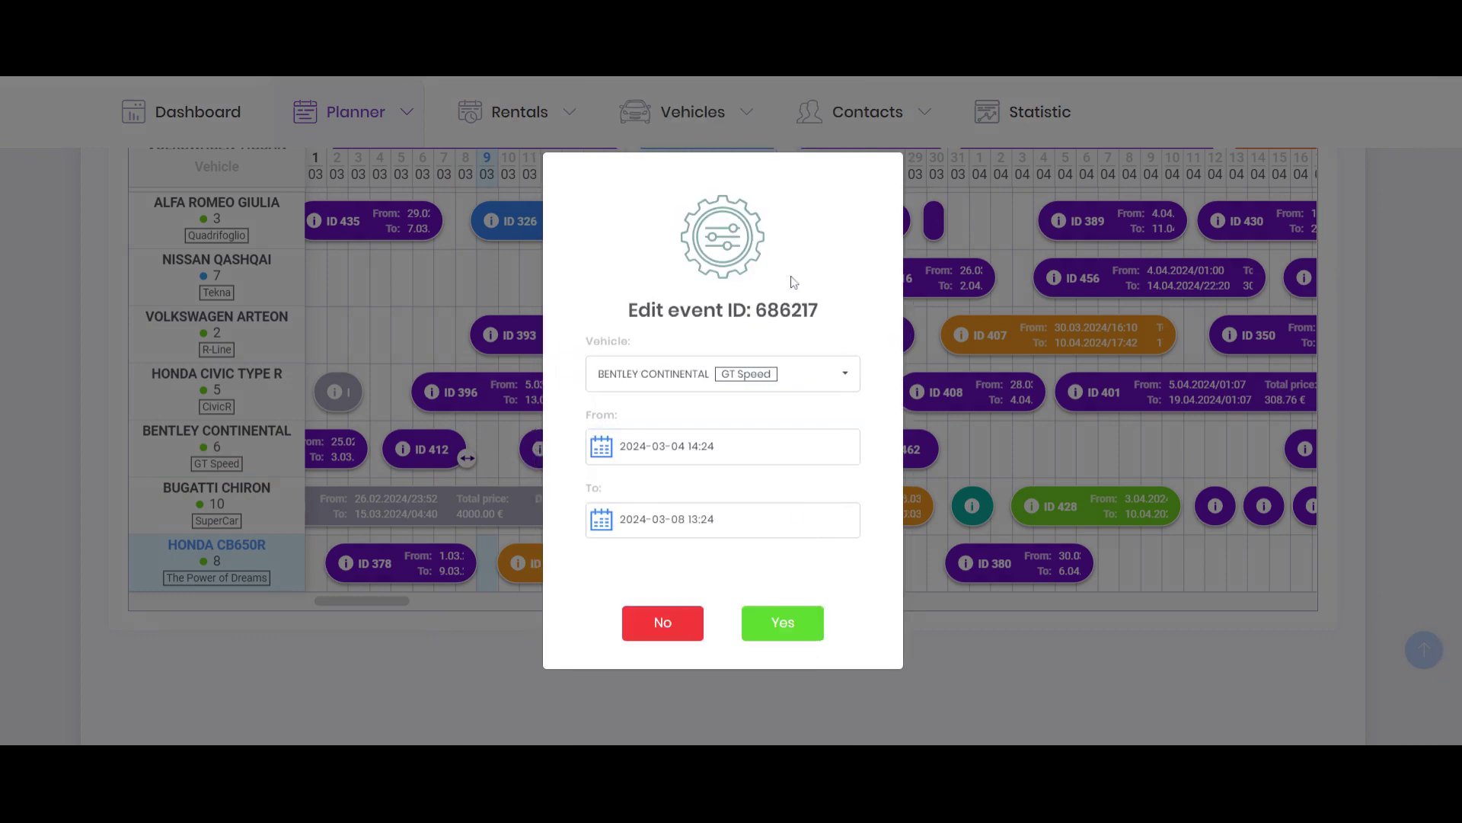
click(691, 627)
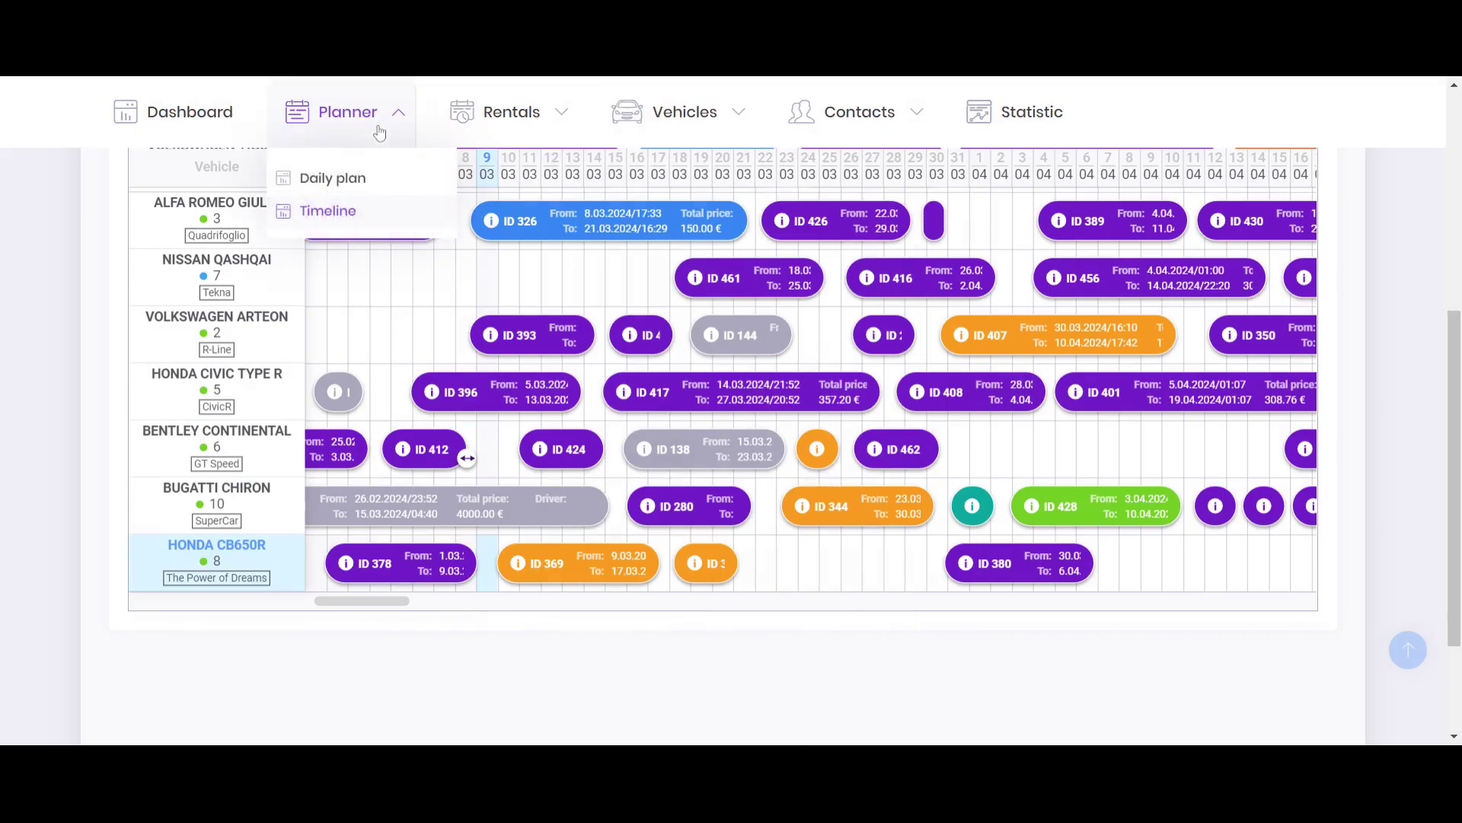
Step: Switch the planner to the Daily plan view
mouse_move(346, 111)
click(355, 179)
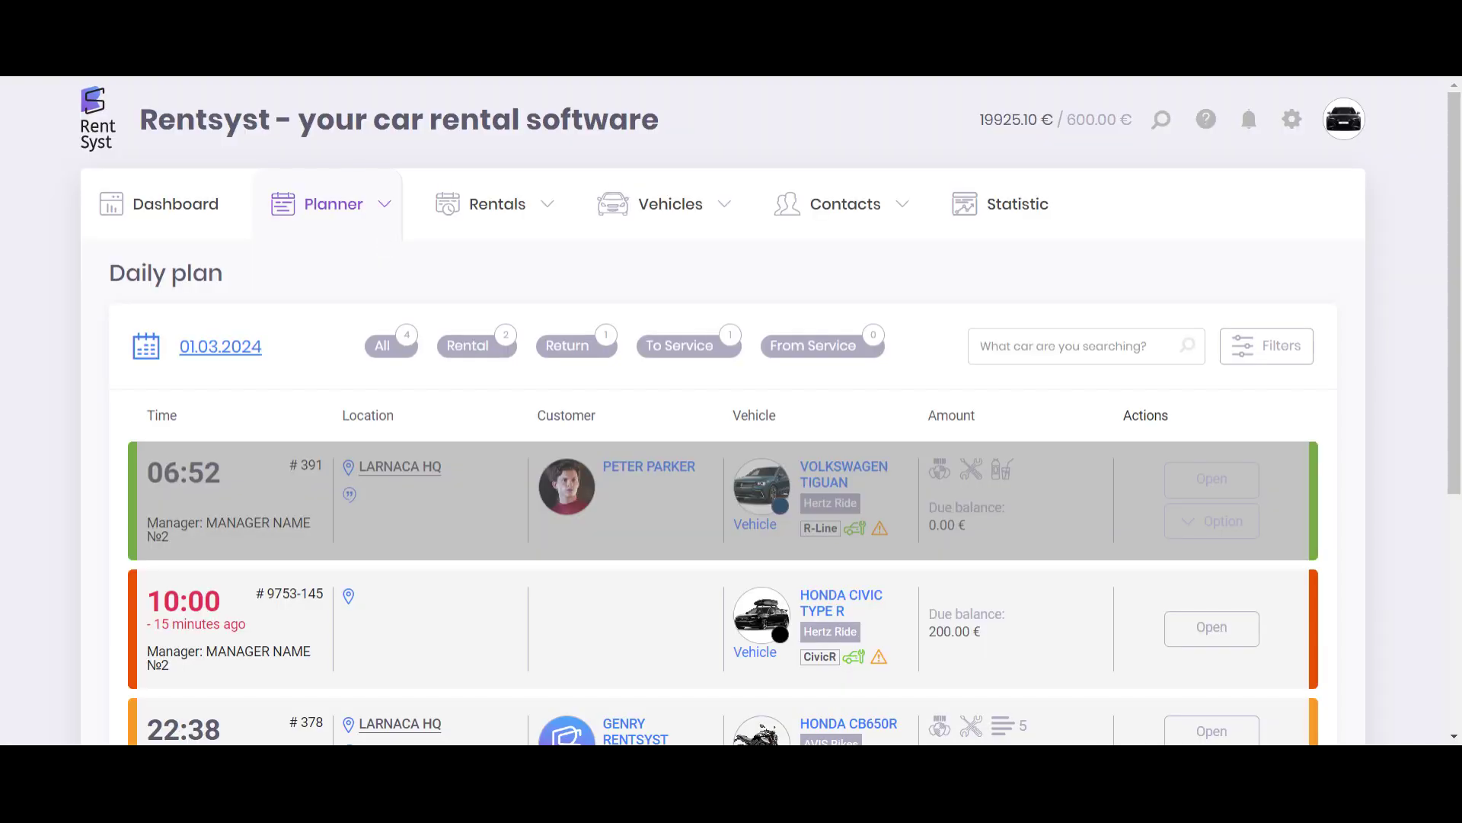
scroll(372, 272, down, 2)
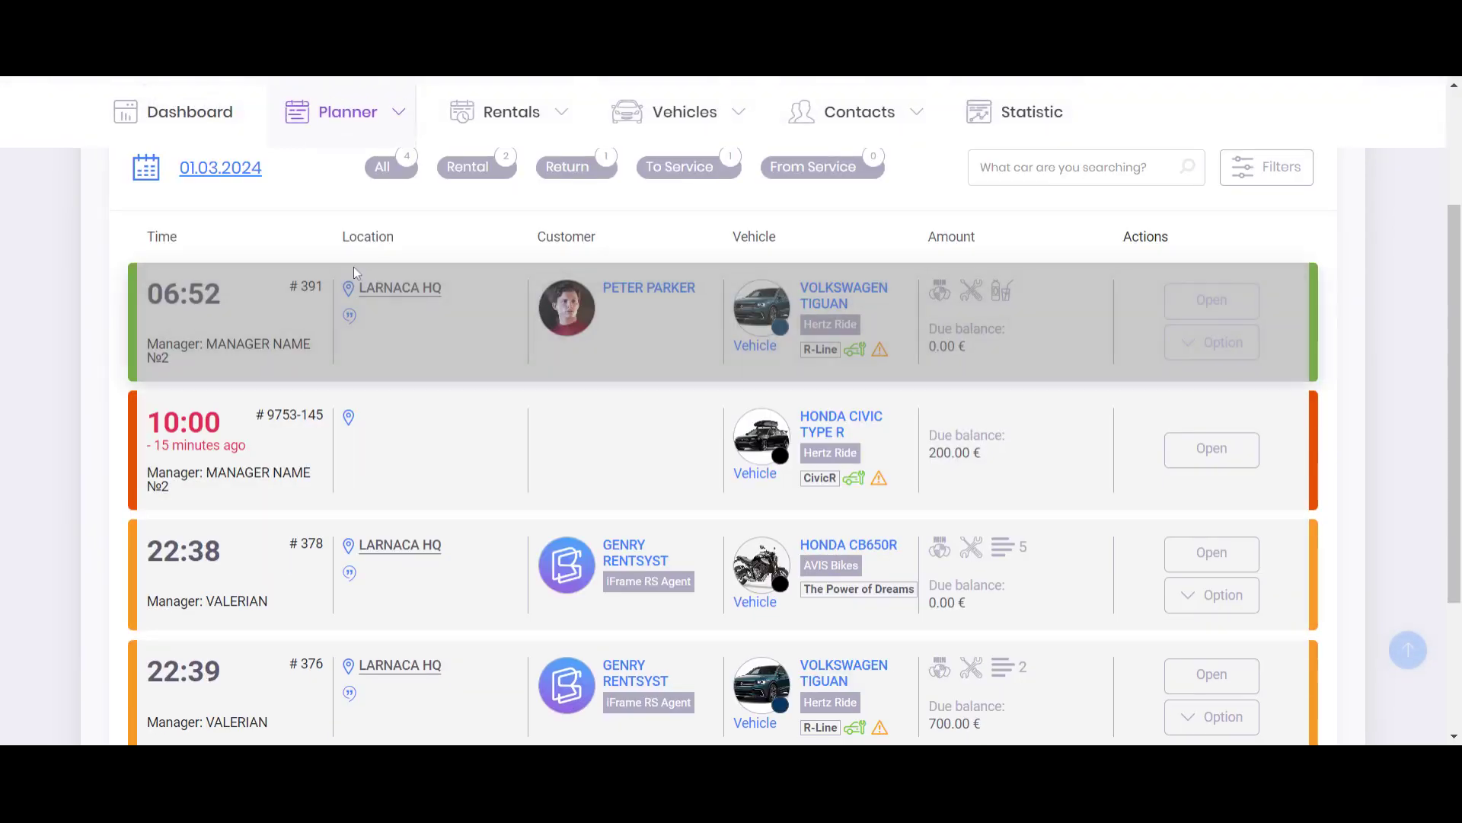
scroll(386, 238, up, 2)
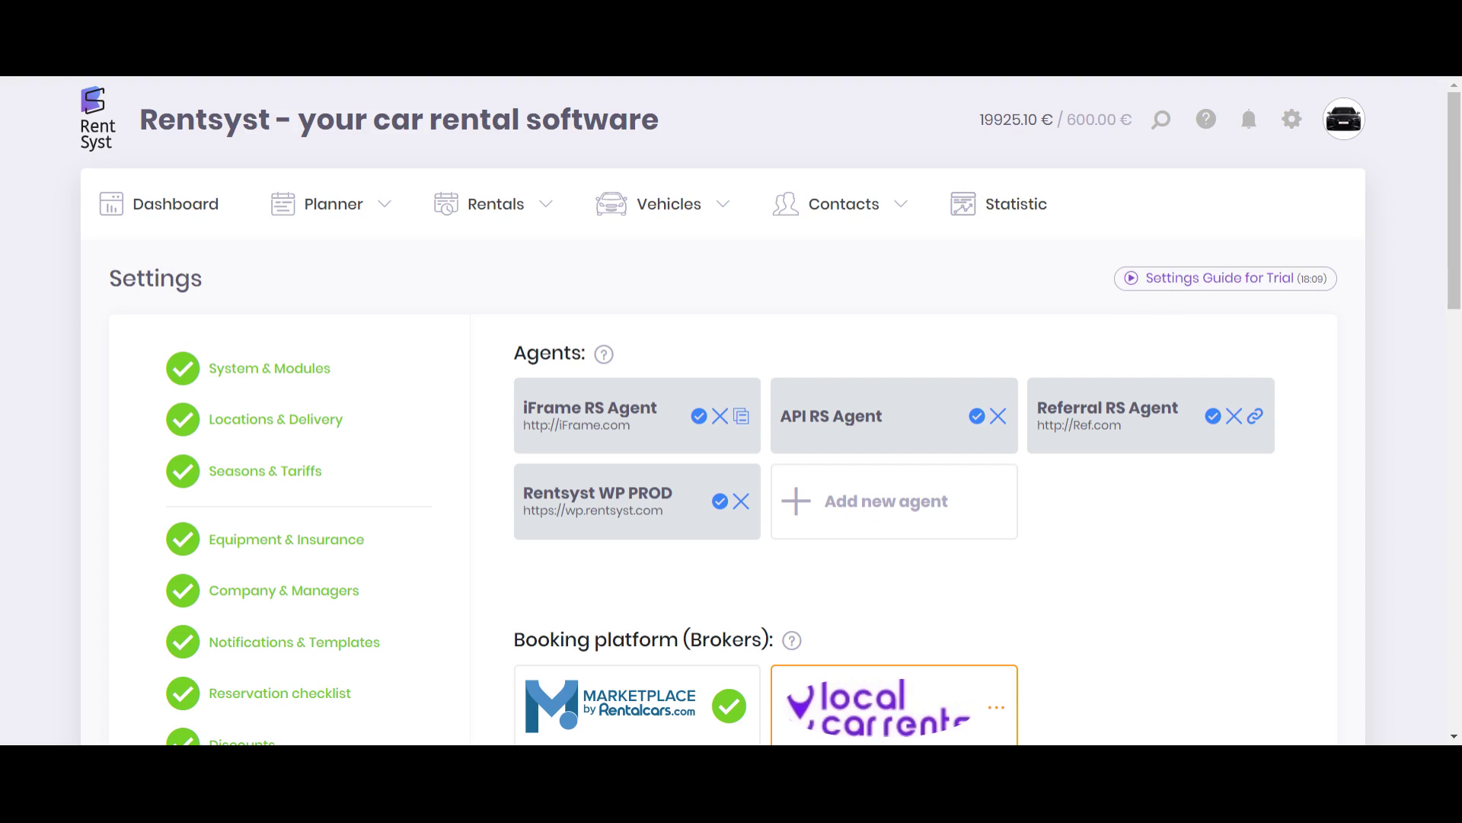
Step: Enter the iFrame RS Agent's embed settings and launch its booking widget editor
click(742, 416)
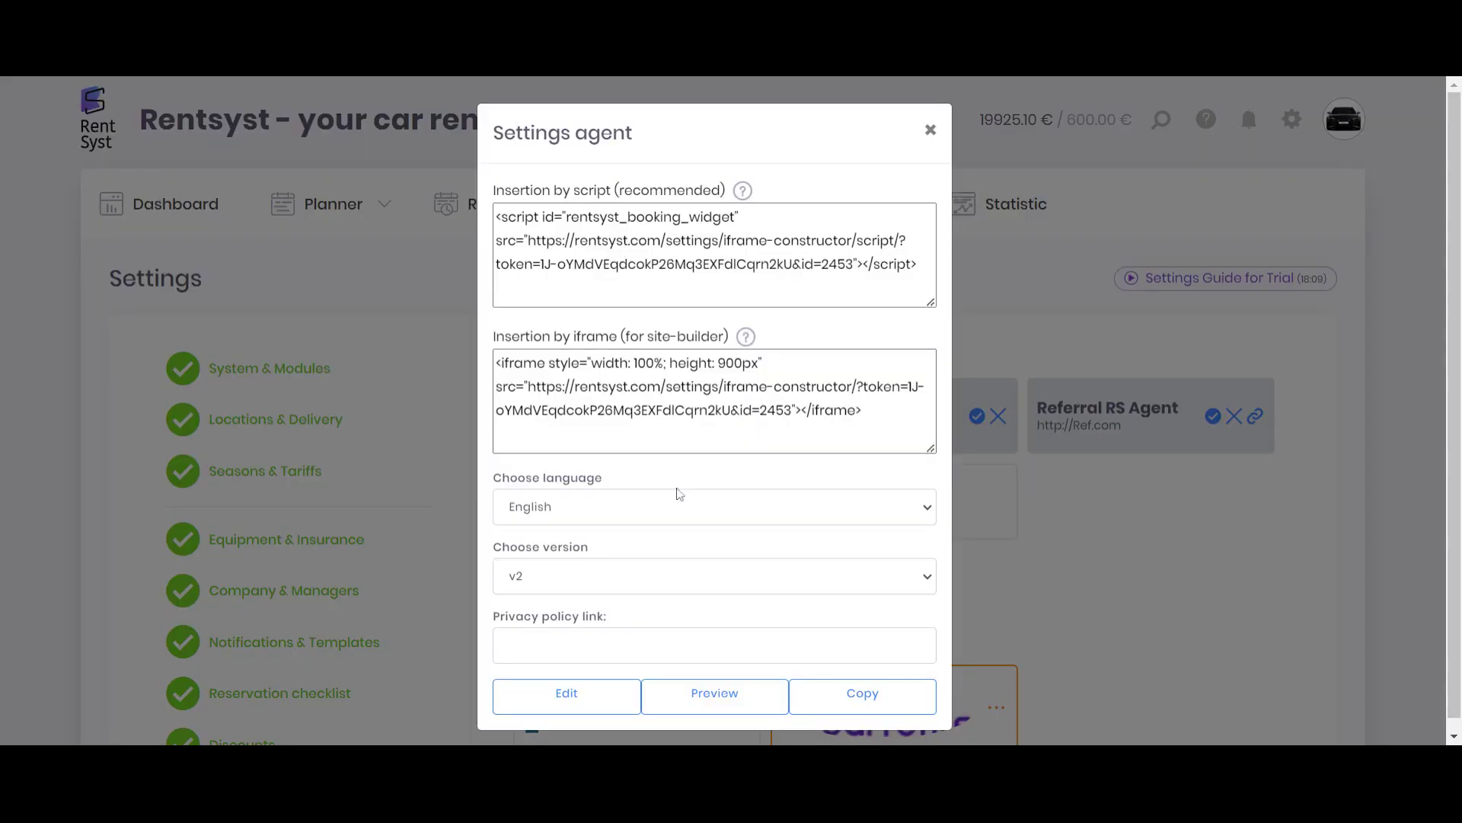
click(577, 699)
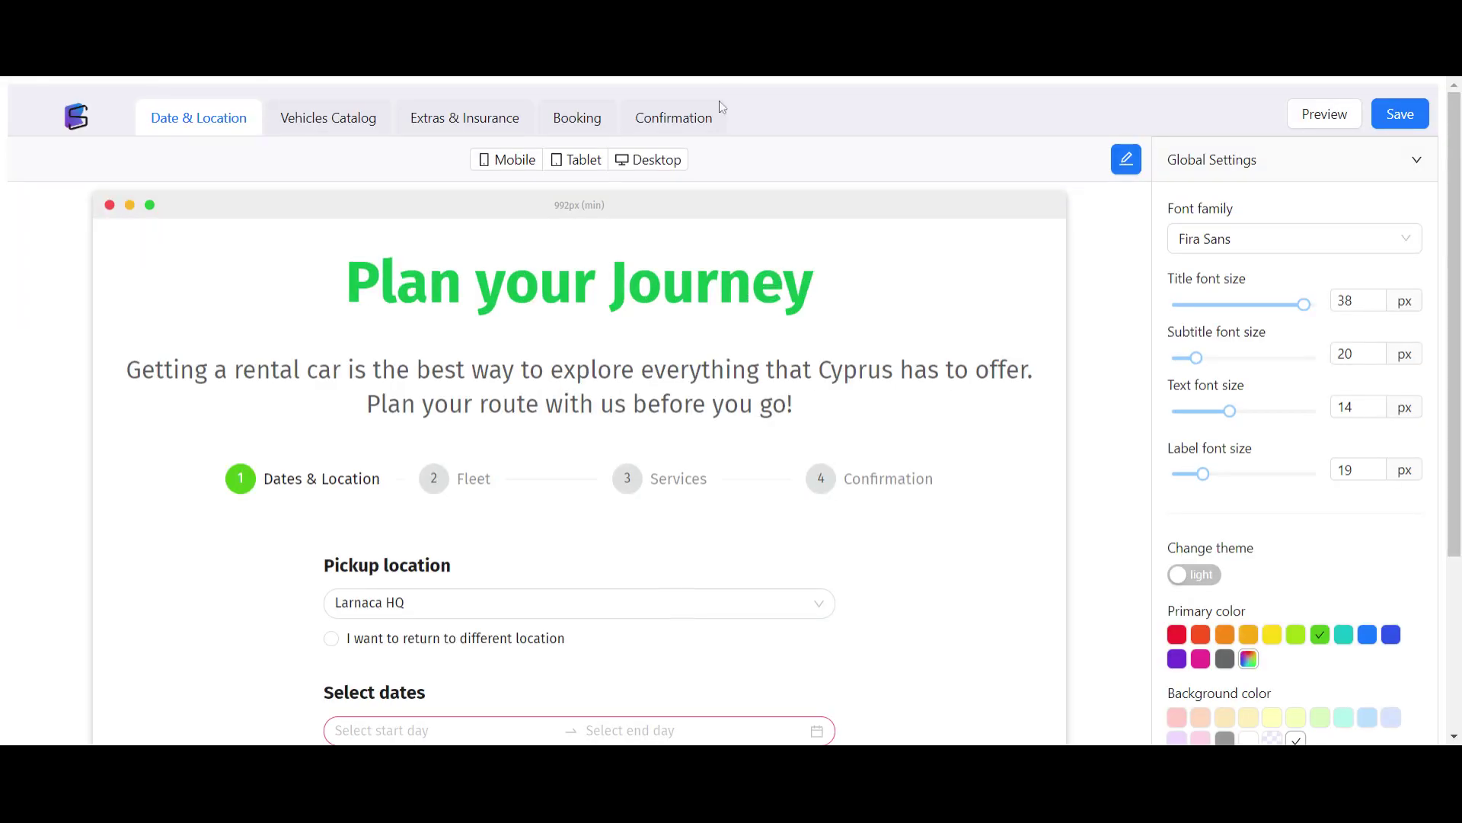
Step: Advance the booking widget preview to the Vehicles Catalog (Fleet) step
click(340, 118)
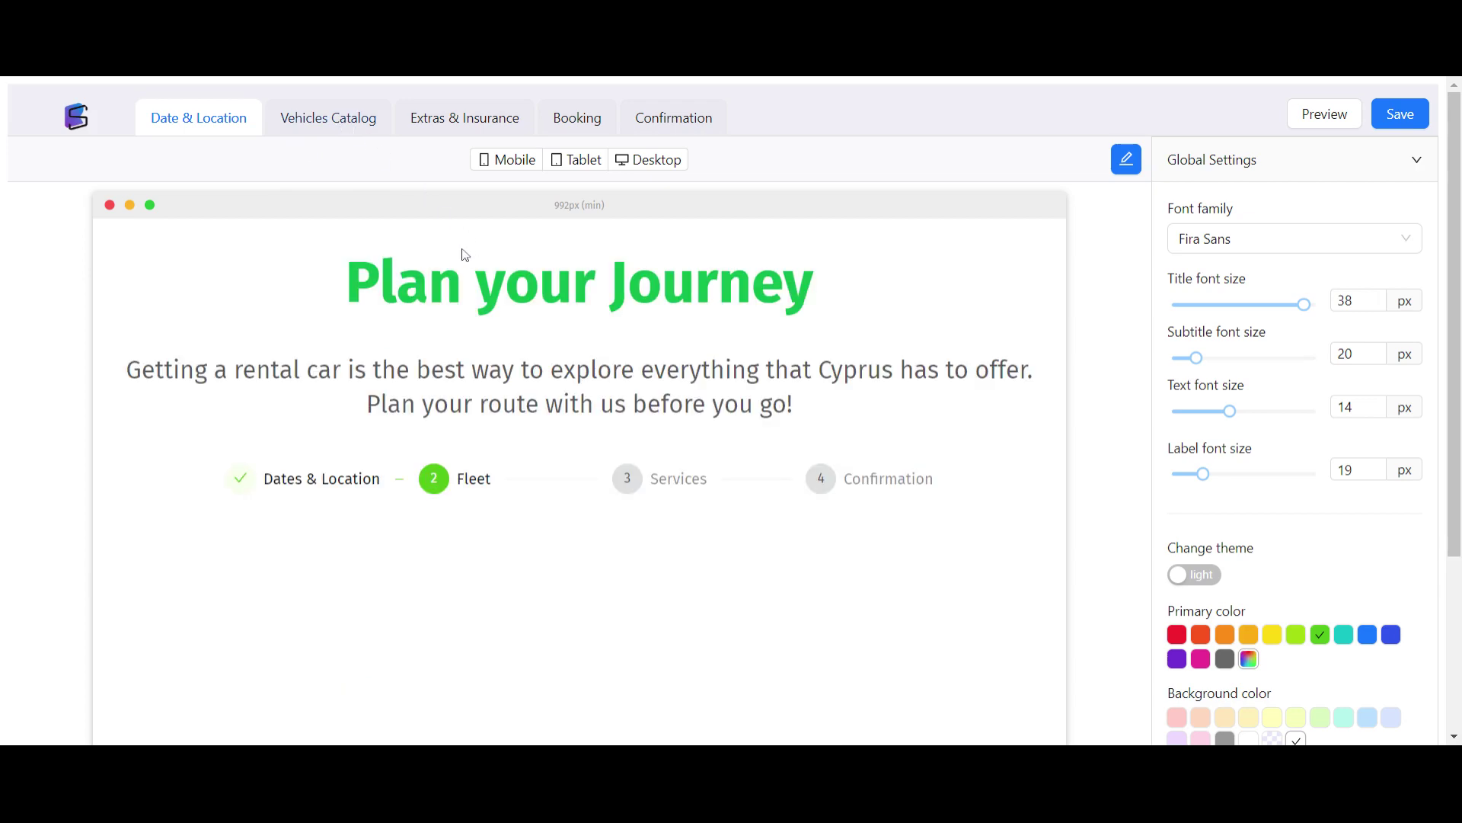
scroll(394, 298, down, 3)
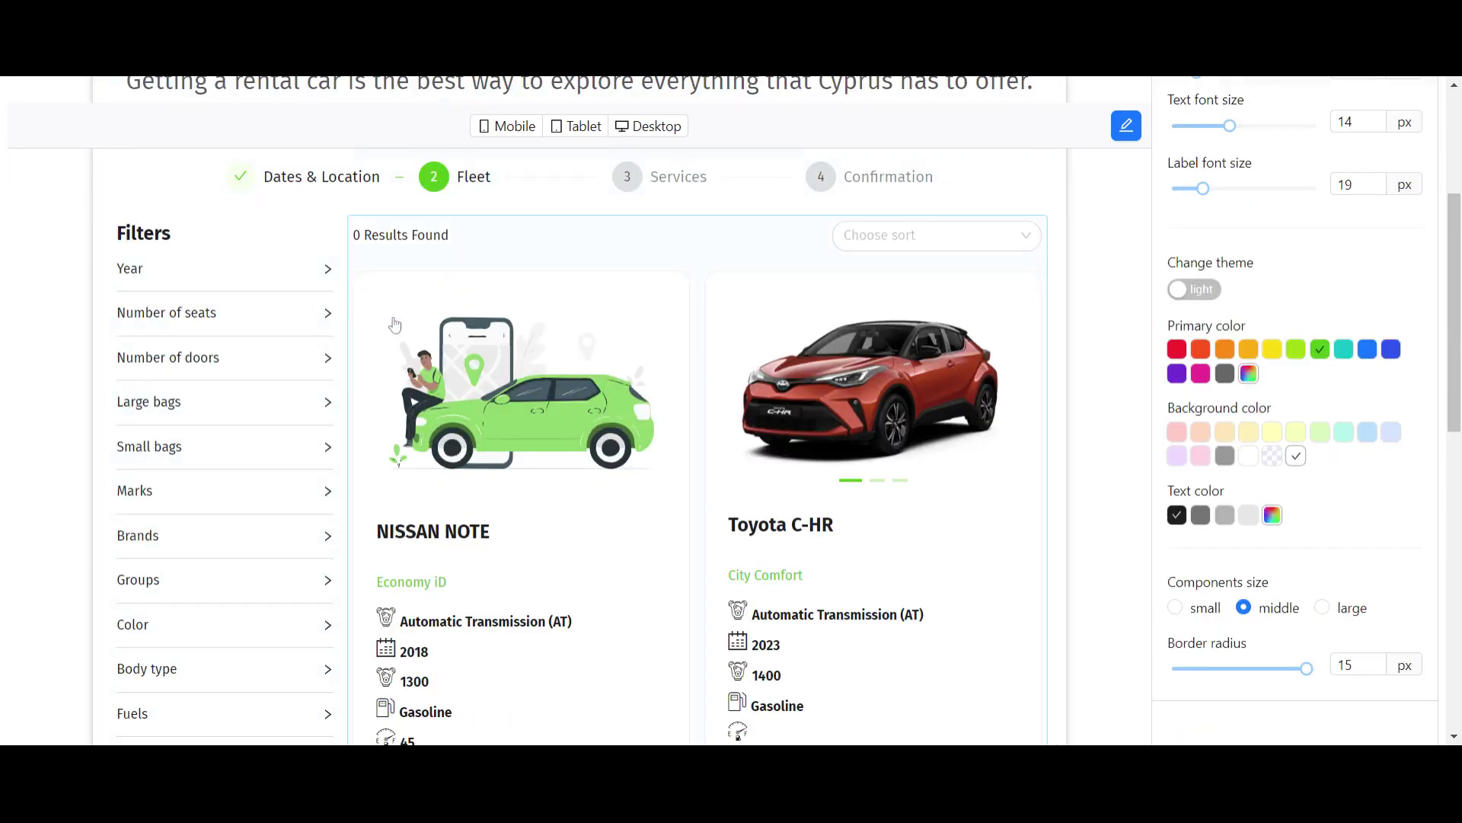
scroll(395, 326, down, 3)
scroll(542, 415, down, 3)
scroll(542, 424, up, 7)
scroll(553, 488, up, 2)
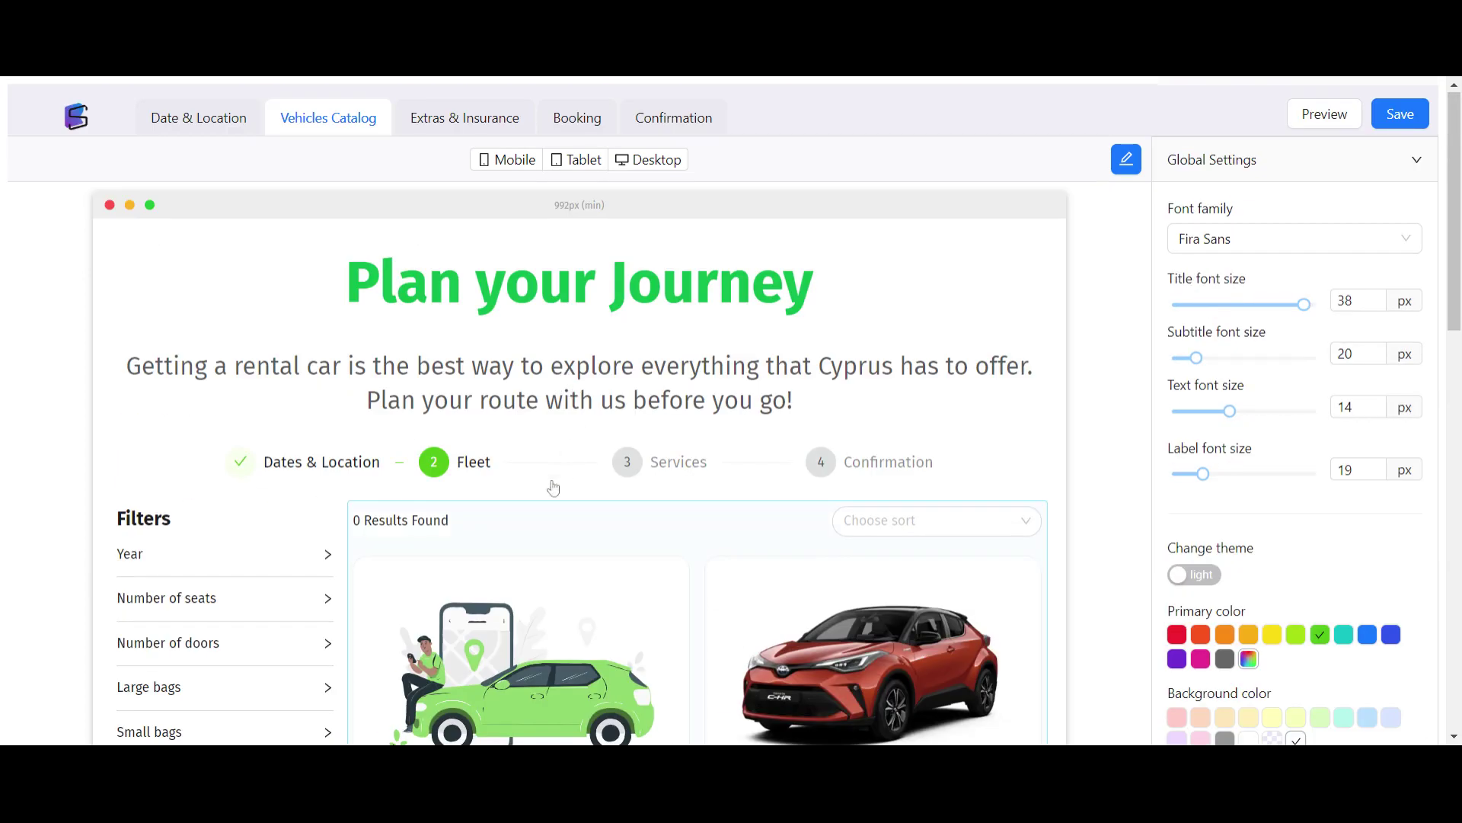
scroll(359, 537, down, 1)
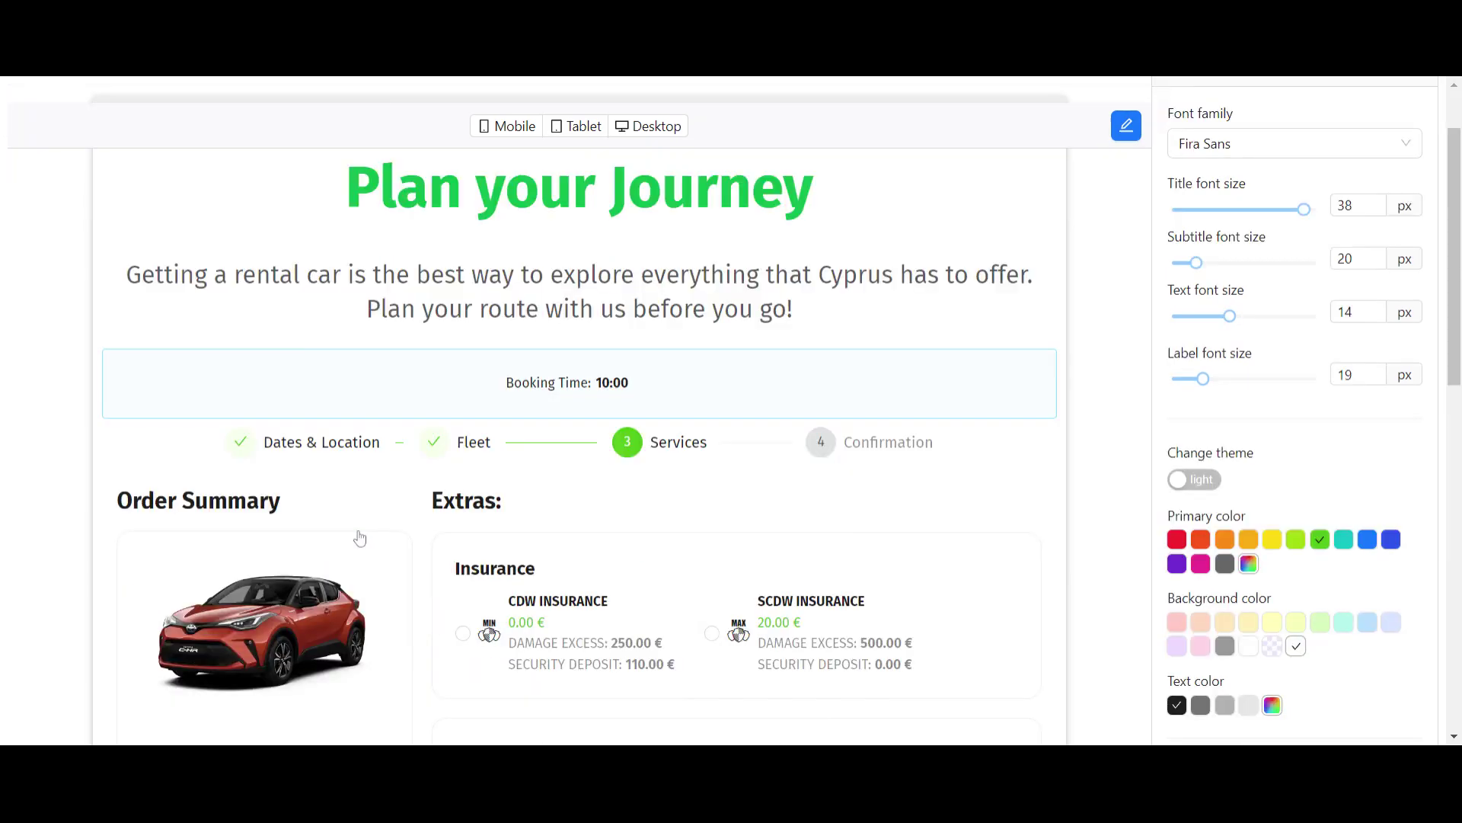
scroll(360, 537, down, 1)
scroll(338, 526, down, 3)
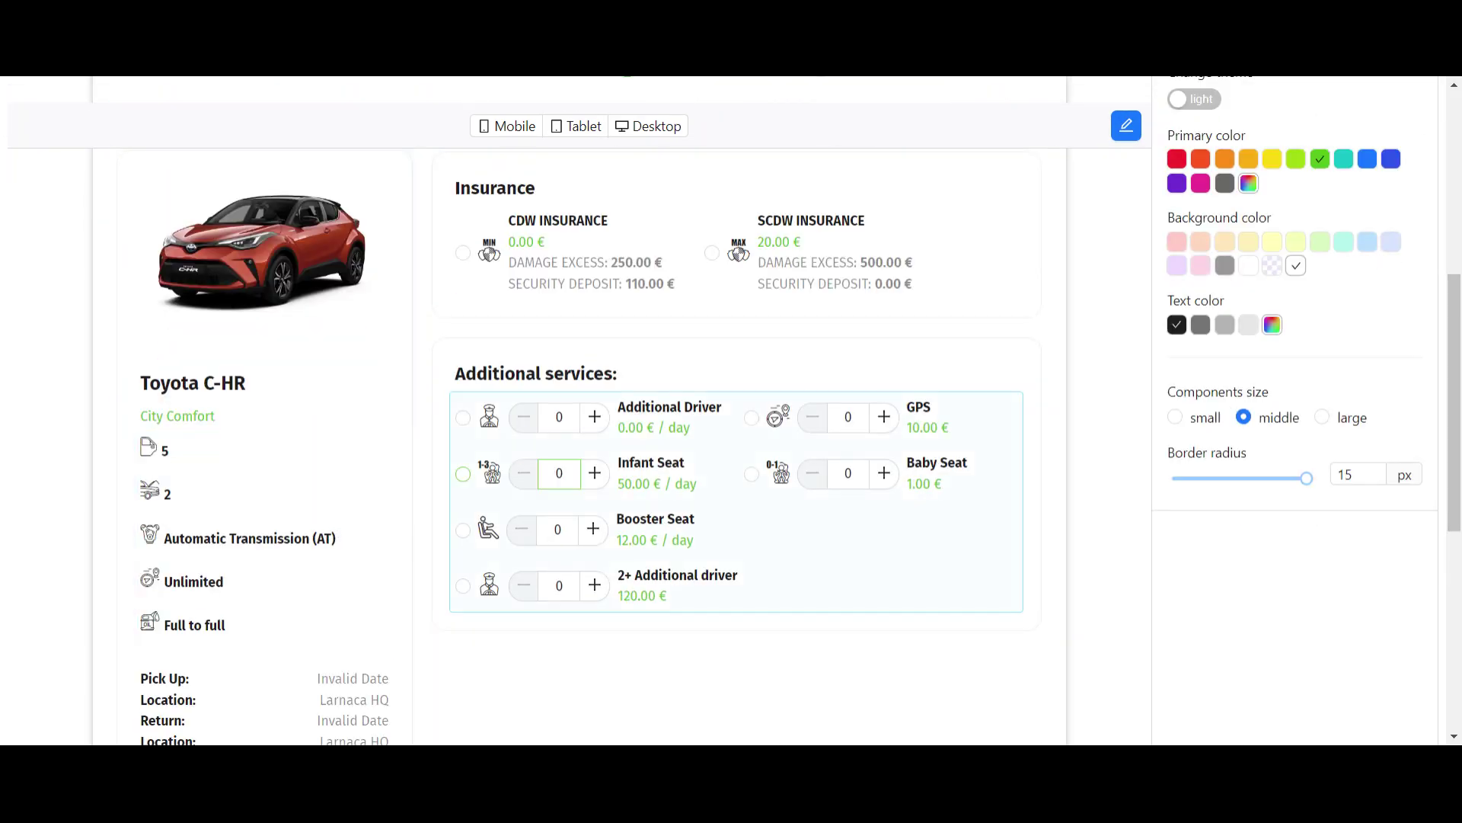
scroll(698, 411, up, 3)
scroll(603, 184, up, 1)
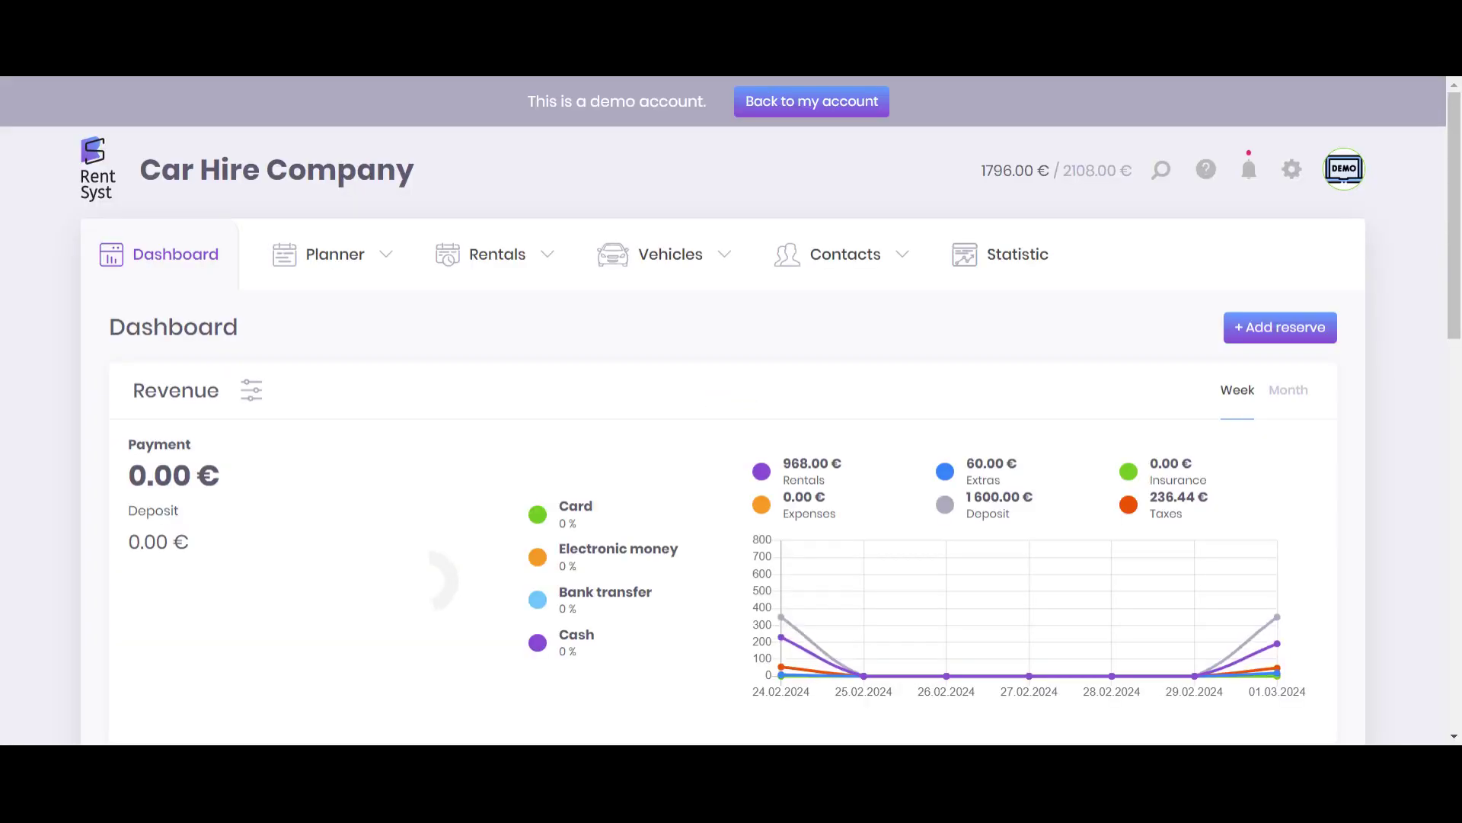
scroll(554, 277, down, 1)
scroll(553, 280, down, 3)
scroll(558, 276, down, 4)
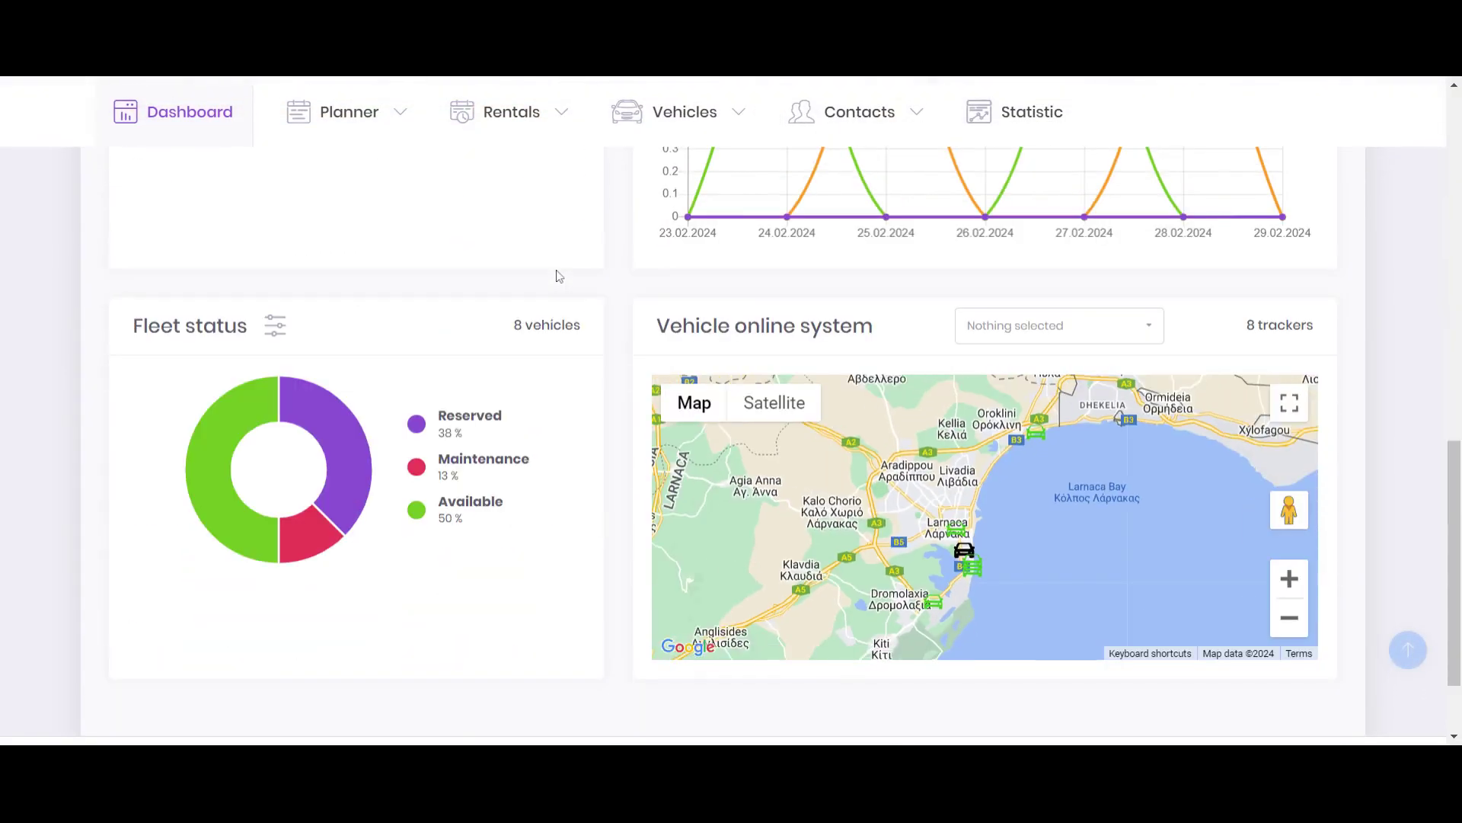
Step: Highlight the Vehicle online system heading and 8 trackers count, then peek at the tracked-vehicle list
drag(652, 334, 891, 331)
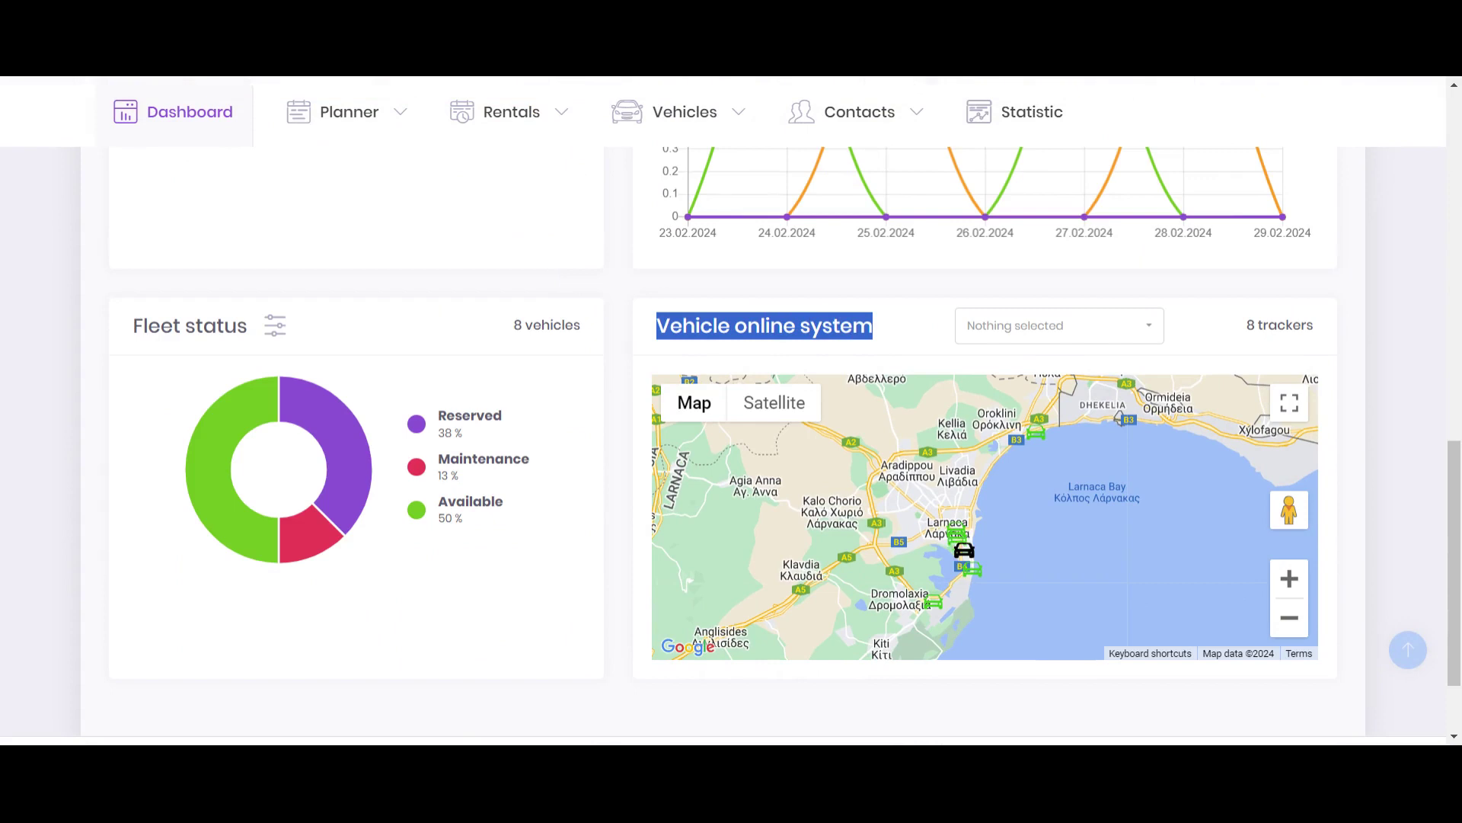
drag(1243, 332, 1320, 331)
click(1147, 327)
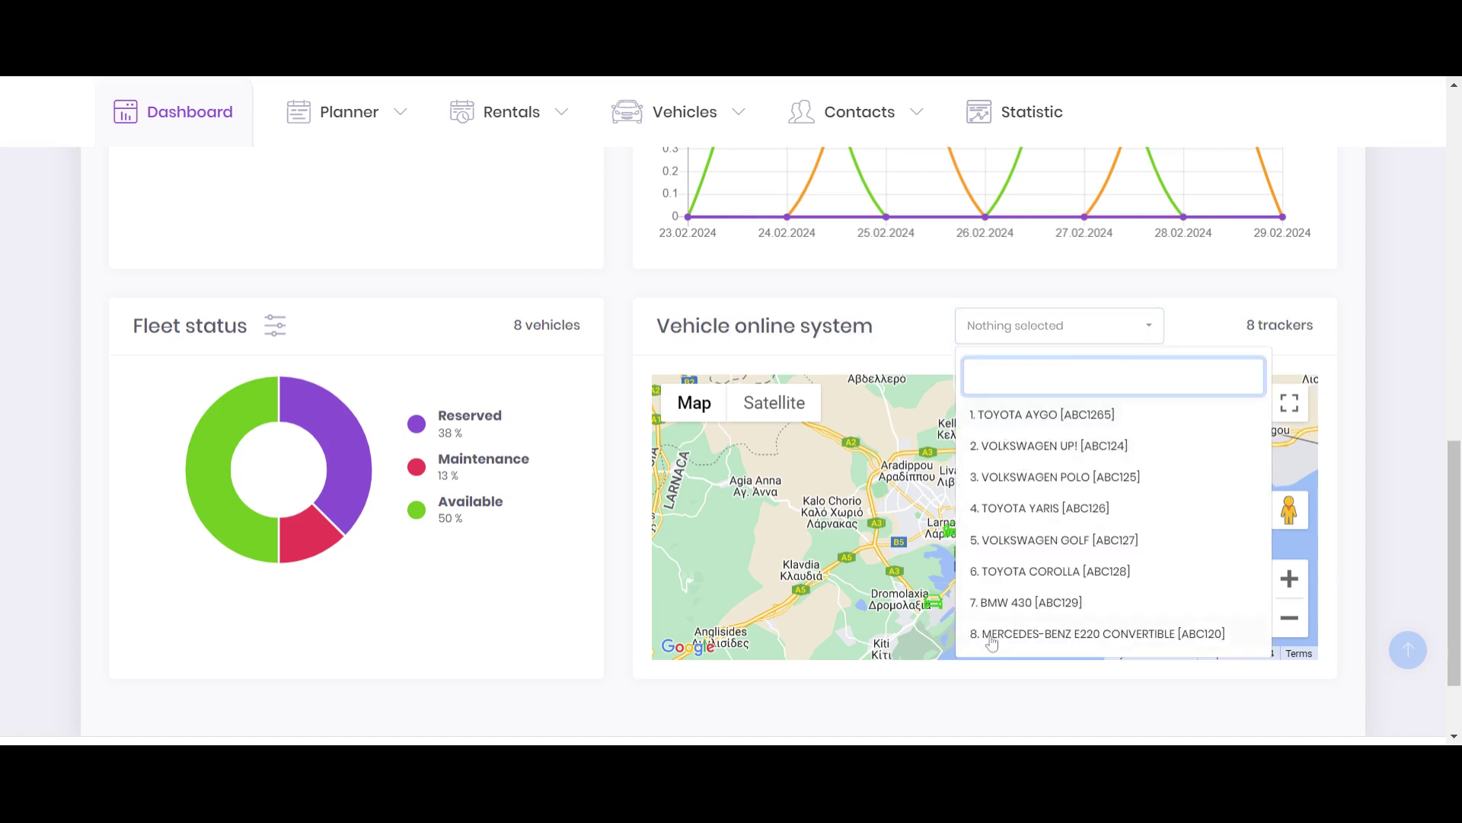
click(919, 345)
Step: Show the tracking map full screen and inspect tracked cars near Larnaca
click(1289, 402)
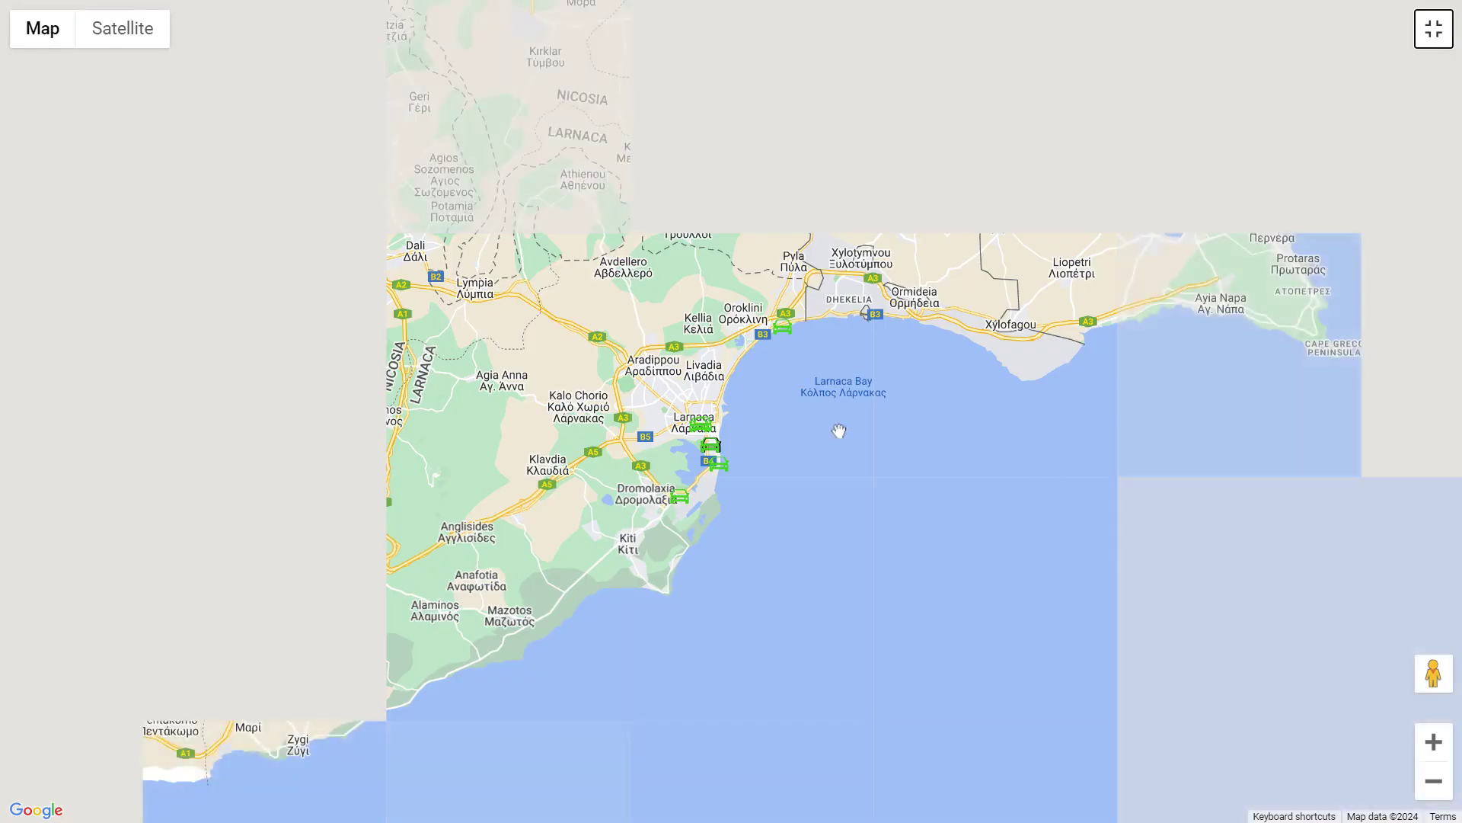
click(699, 415)
click(710, 467)
scroll(710, 466, up, 1)
scroll(513, 393, up, 1)
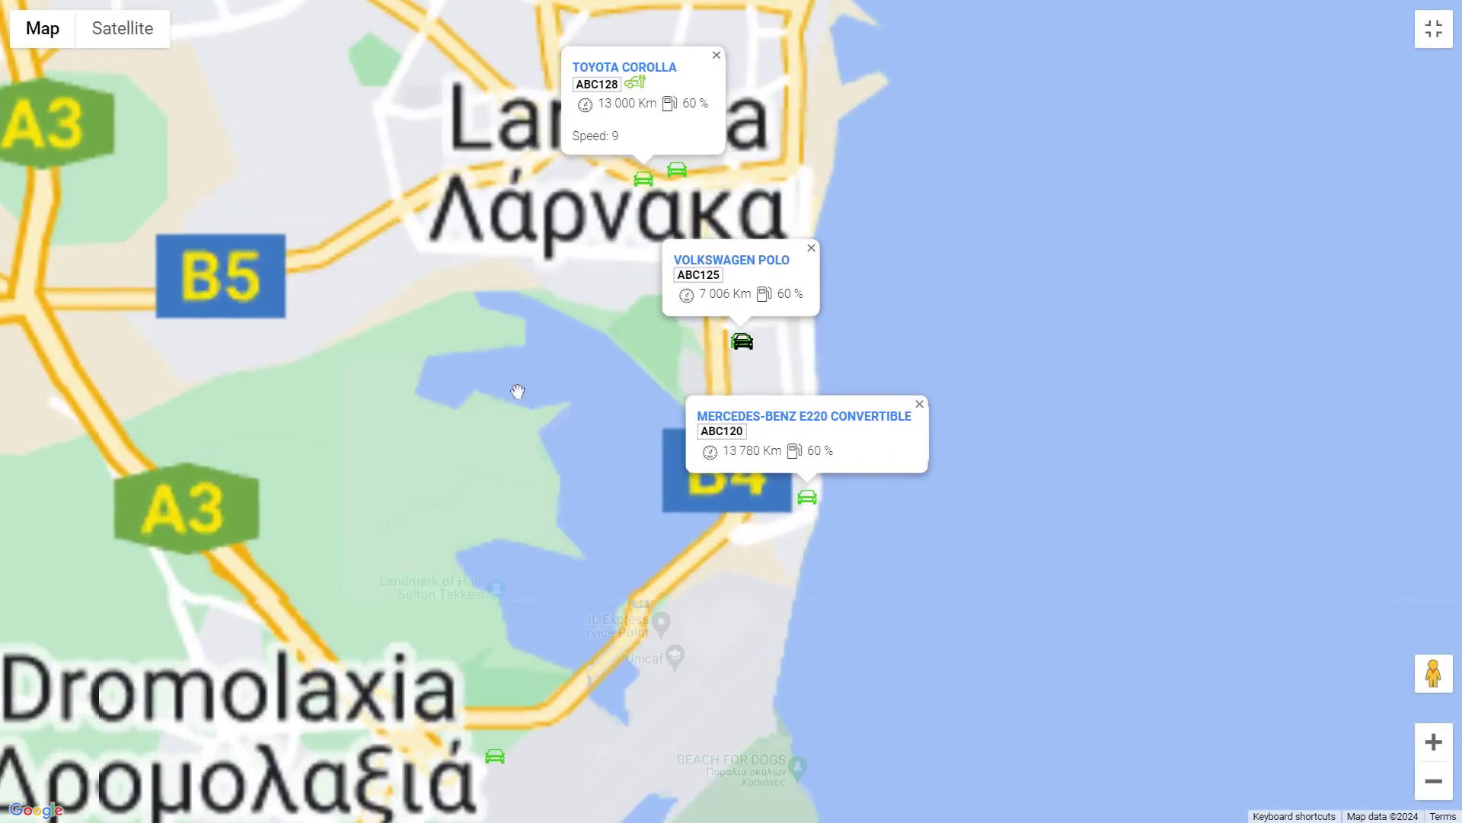
scroll(467, 434, up, 1)
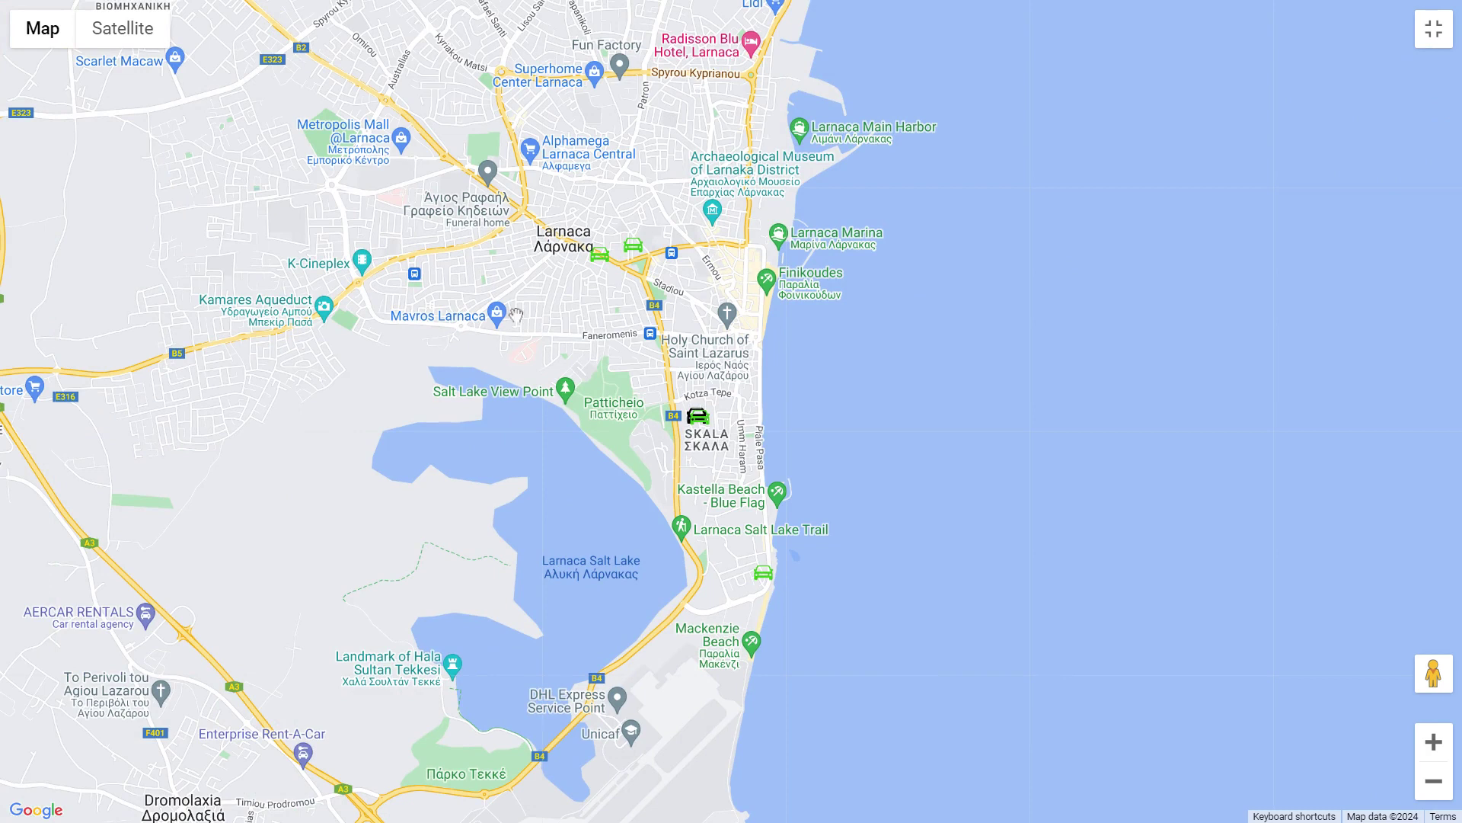
Step: Bring up the Toyota Corolla ABC128 popup and go to its View vehicle page
click(595, 263)
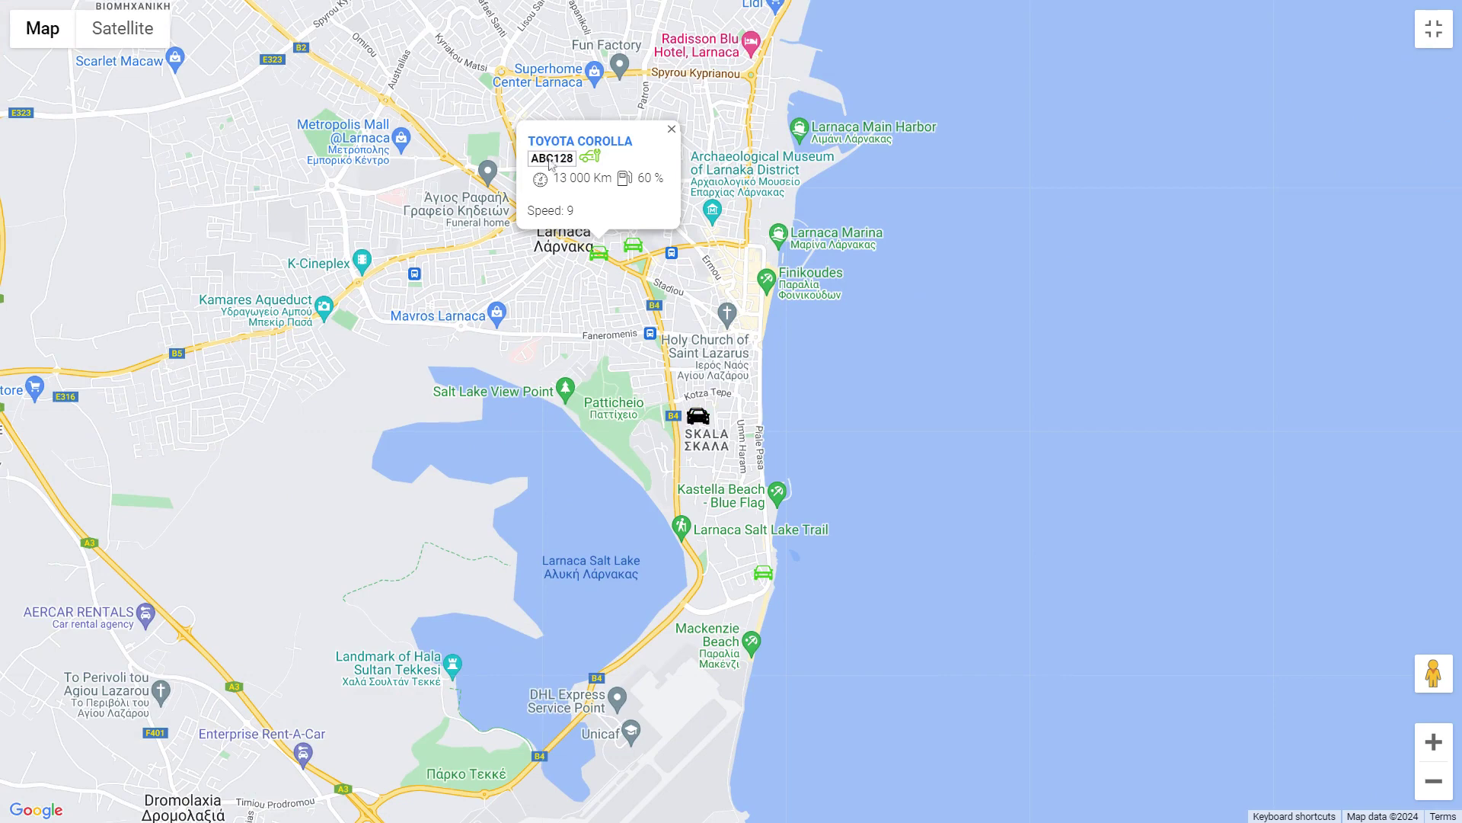
click(604, 258)
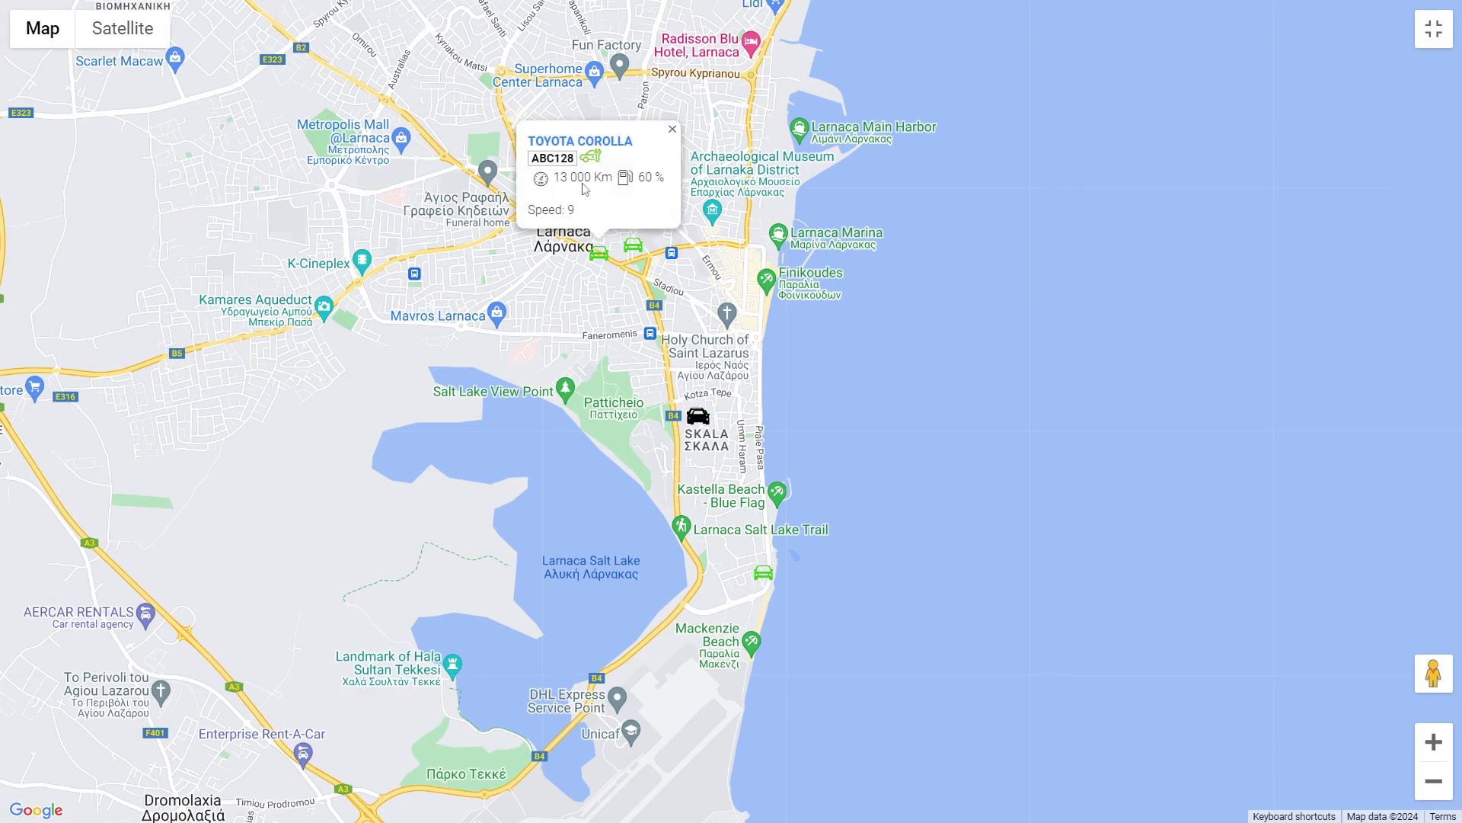
click(643, 168)
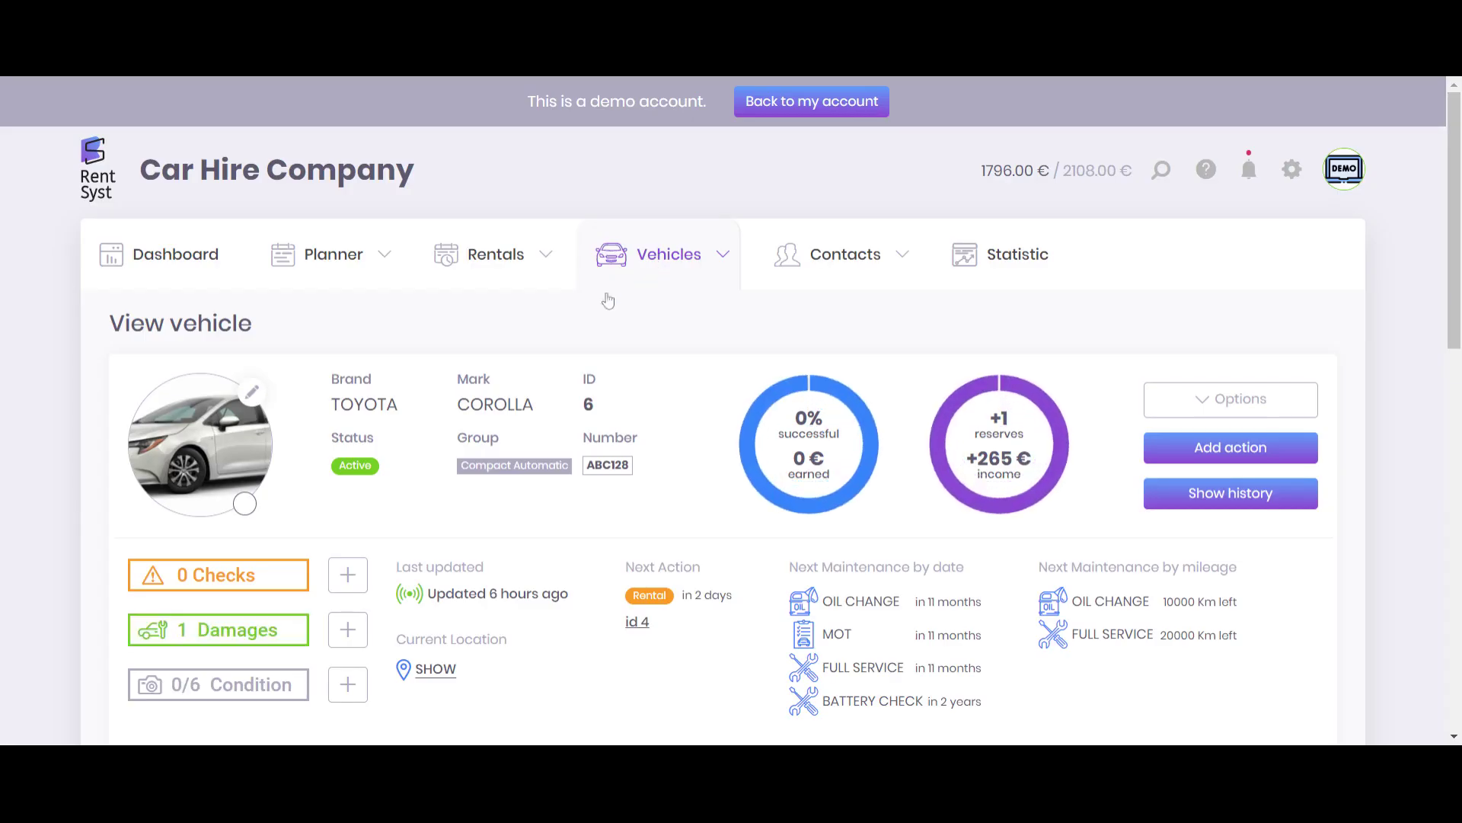
Step: From the View vehicle page, show the Corolla's movement history map under Current Location
triple_click(310, 327)
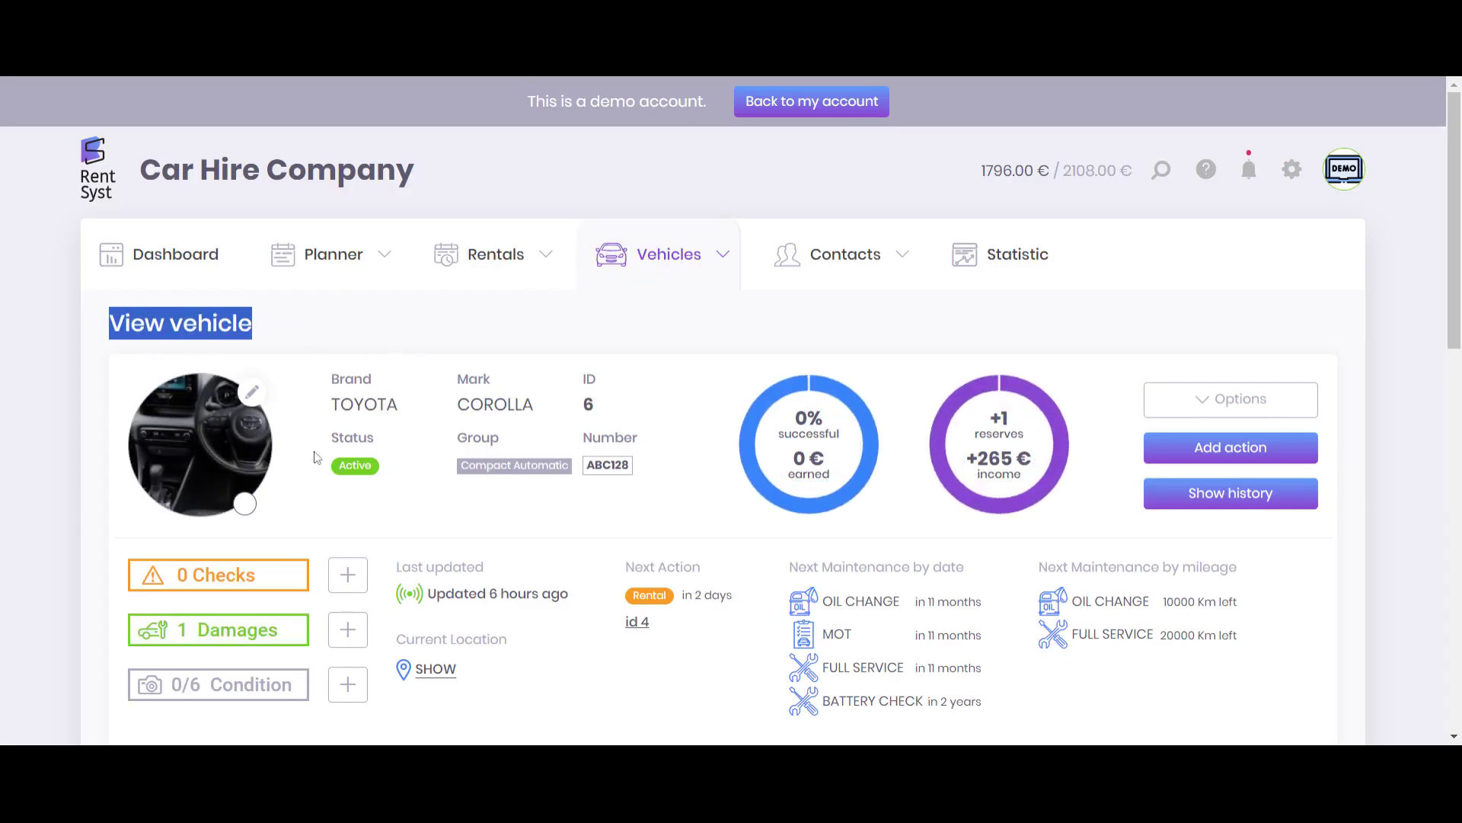
click(1231, 493)
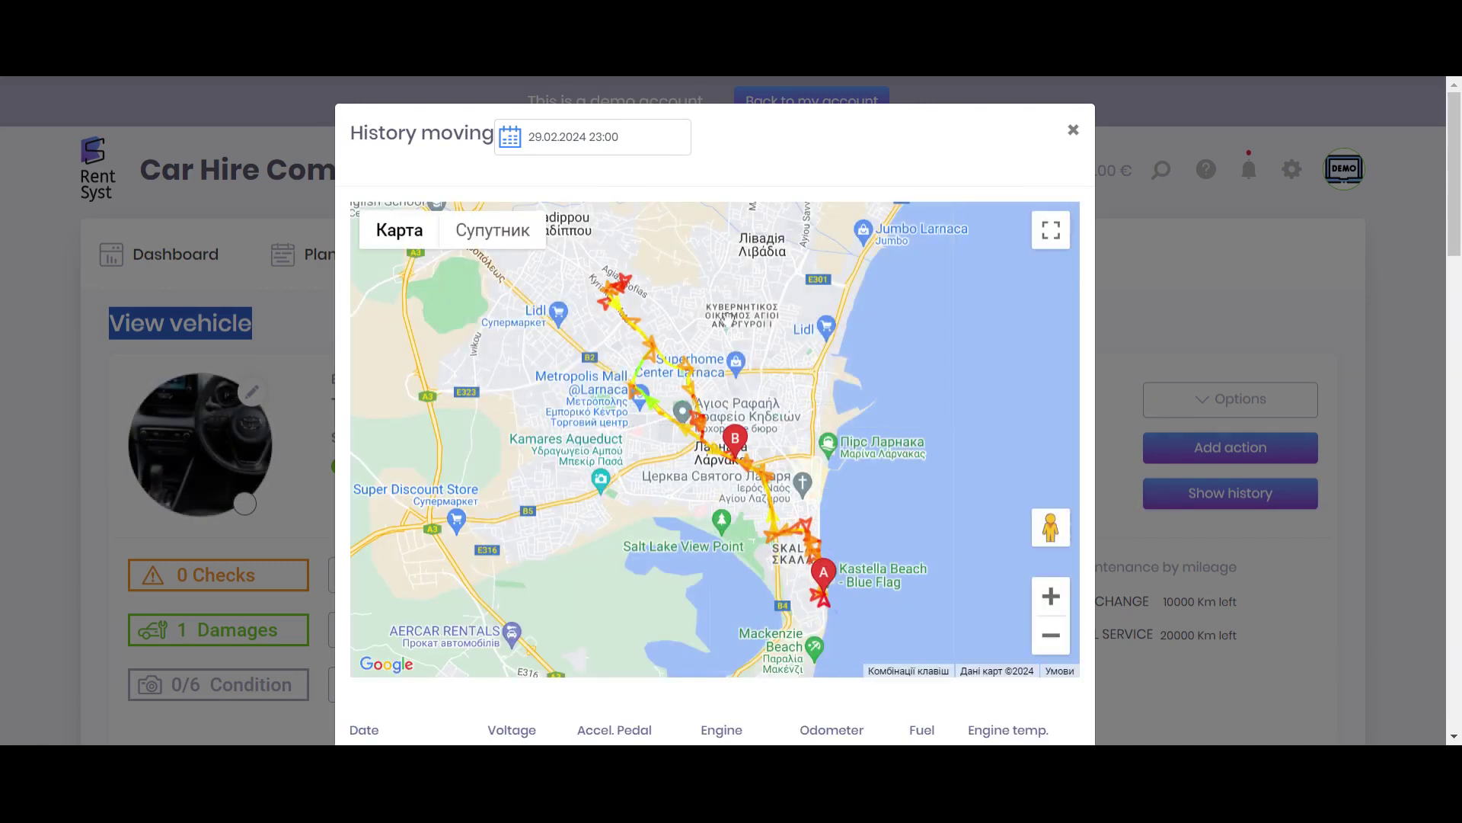
Step: Apply a 26–29 February 2024 range to the Corolla's route, then close the History moving window
click(568, 137)
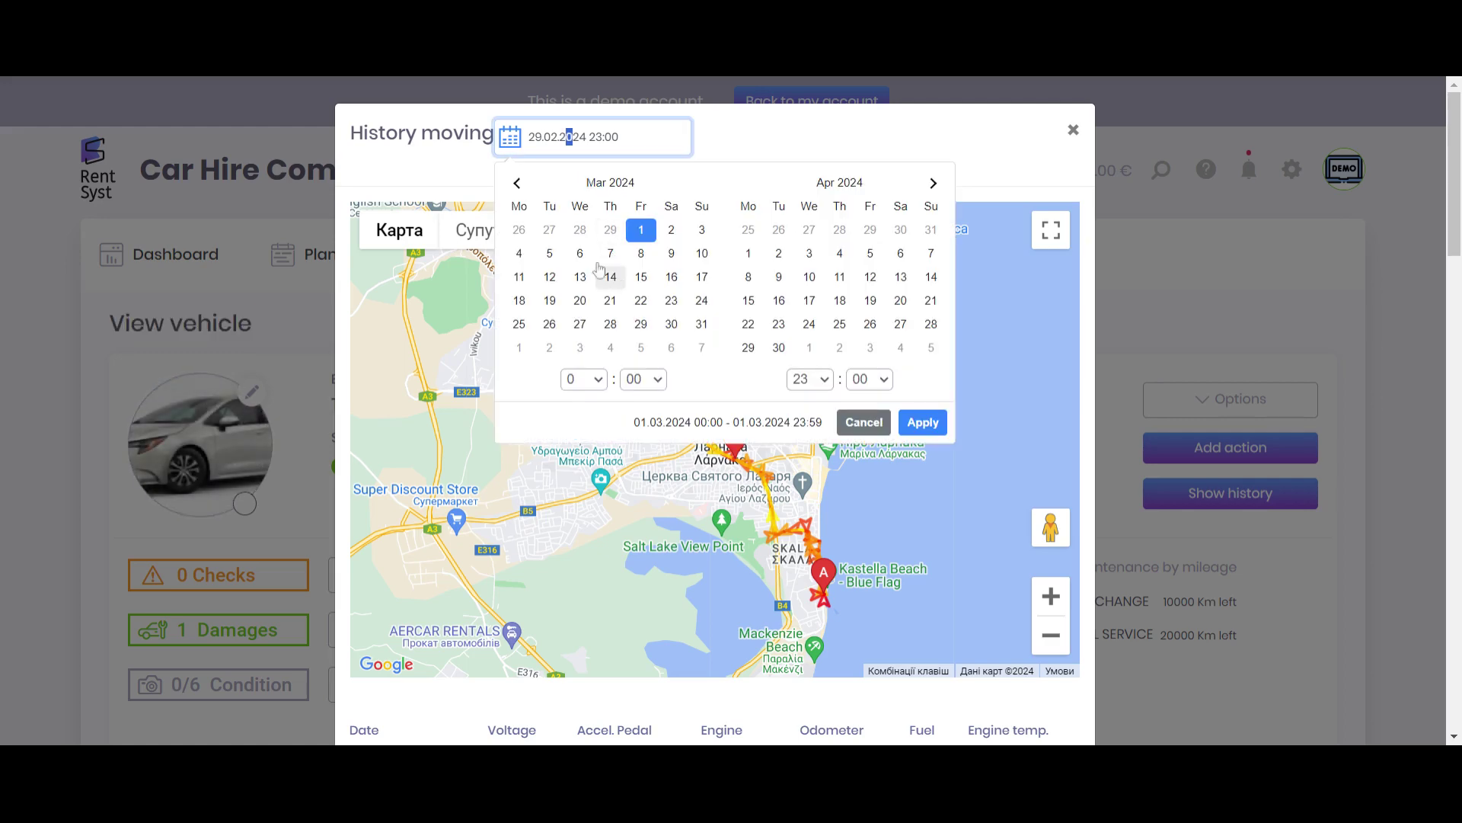
click(519, 233)
click(610, 324)
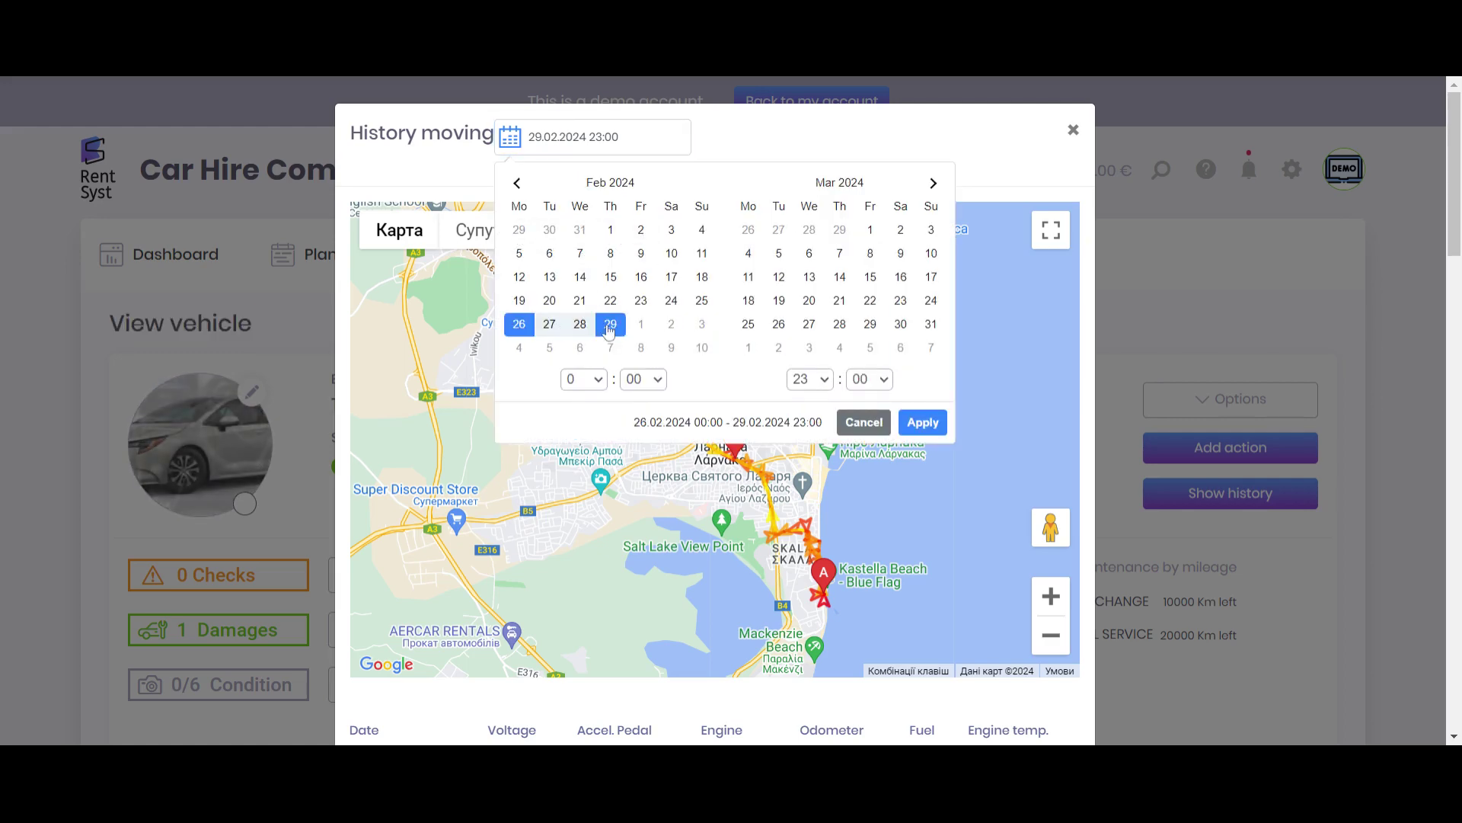
click(926, 426)
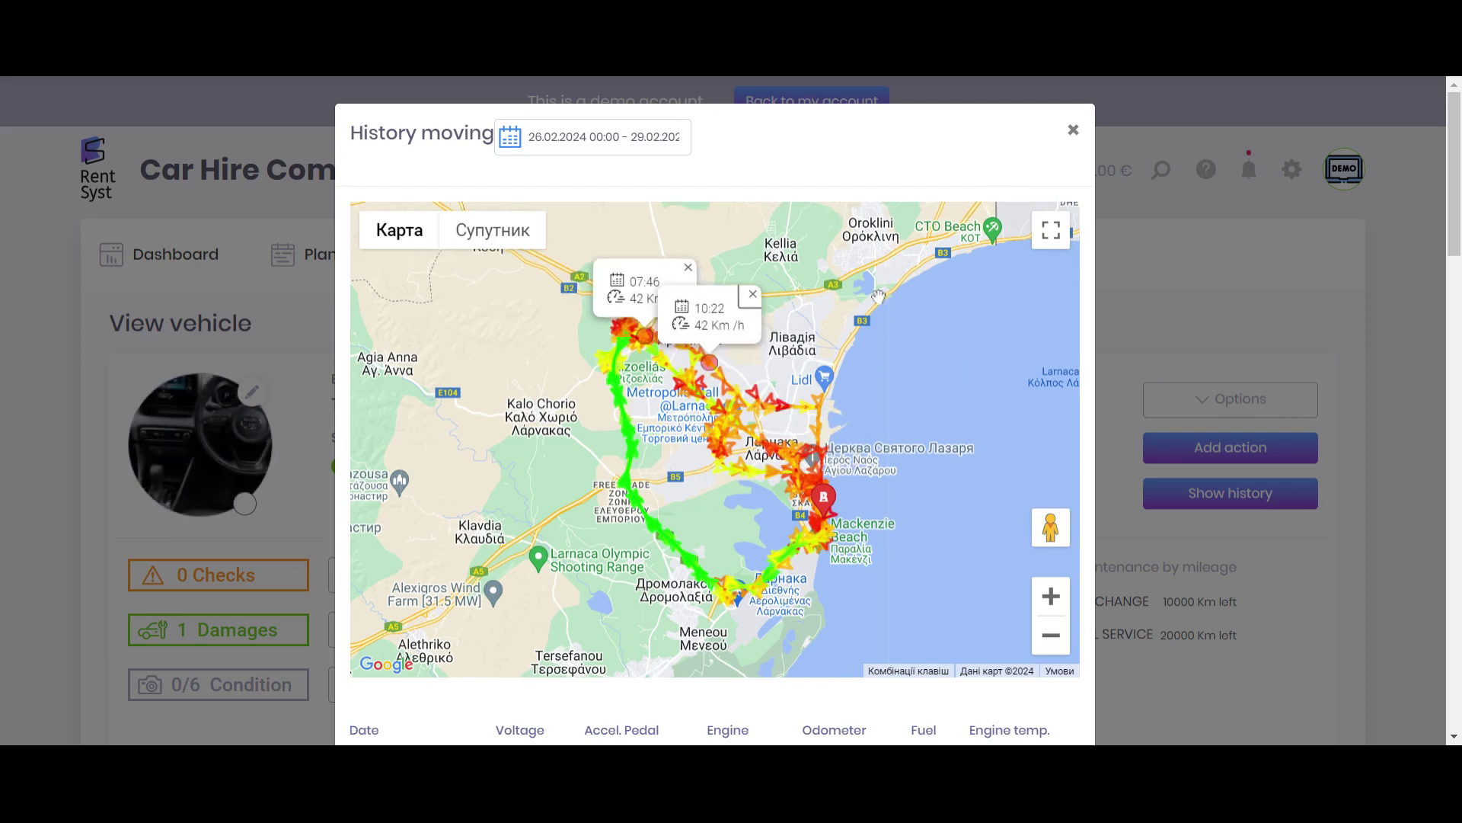
scroll(855, 598, down, 1)
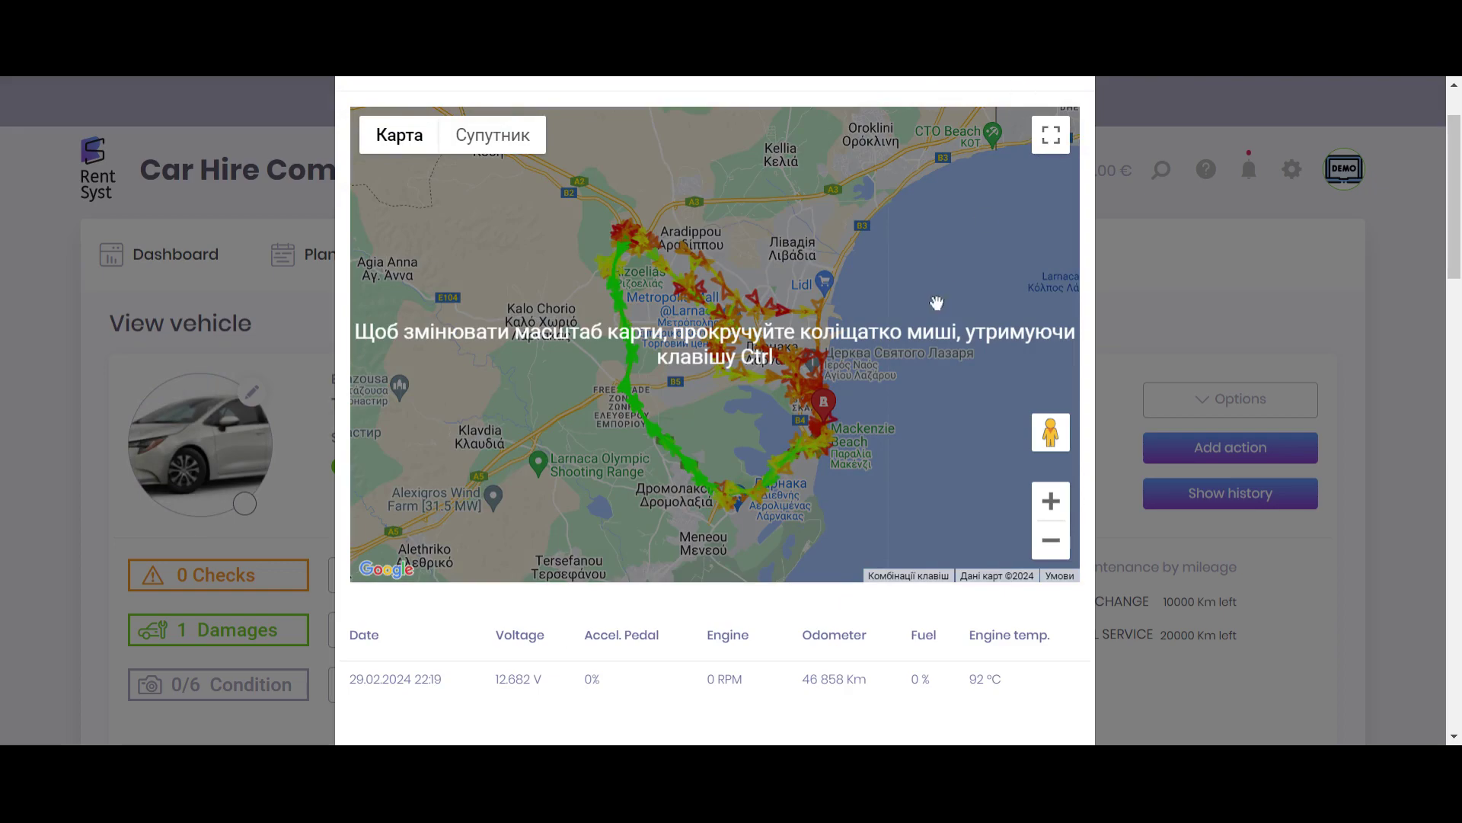
scroll(937, 303, up, 1)
click(1072, 131)
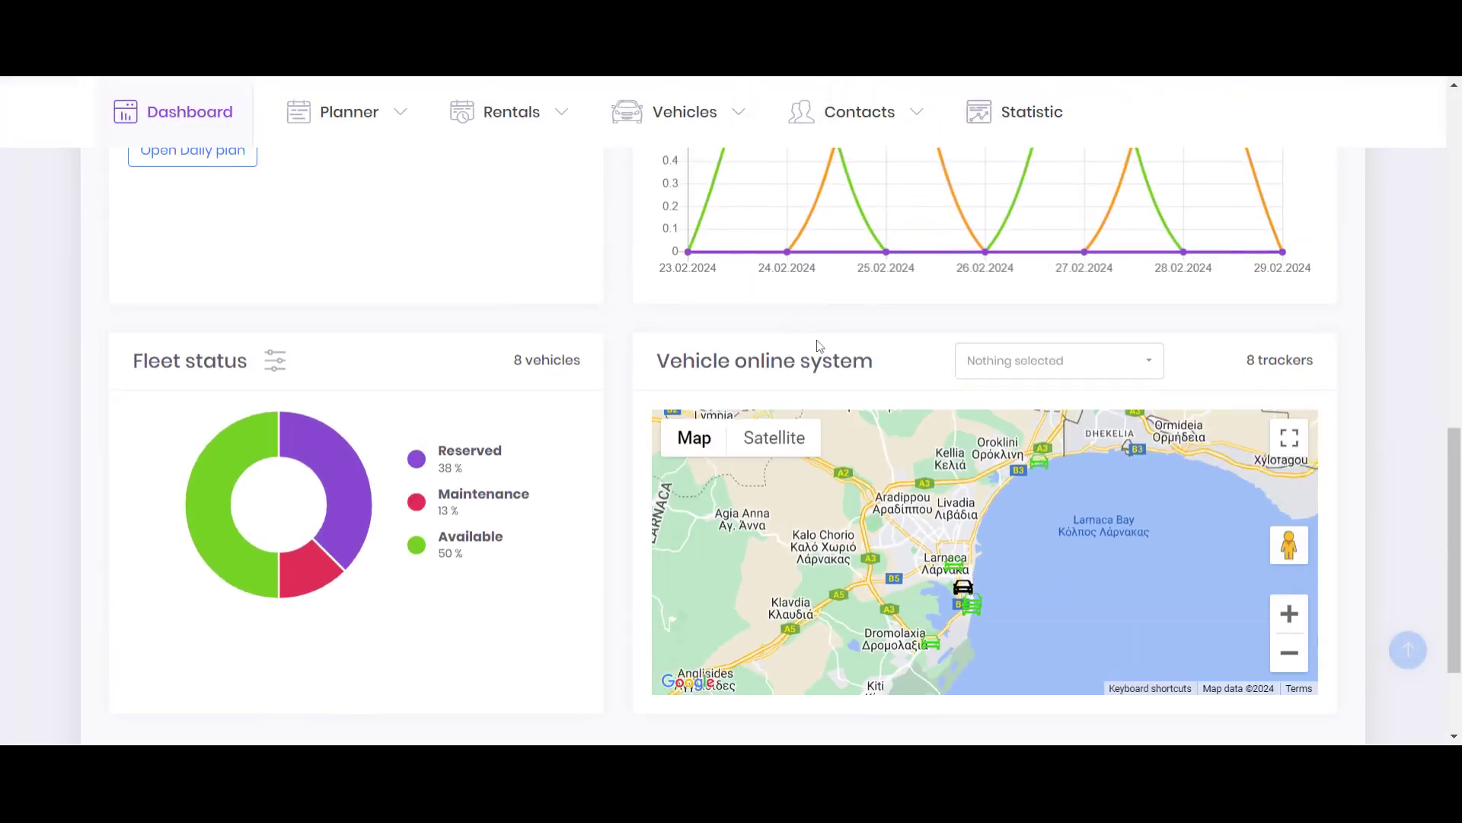
scroll(790, 360, up, 5)
scroll(480, 333, up, 3)
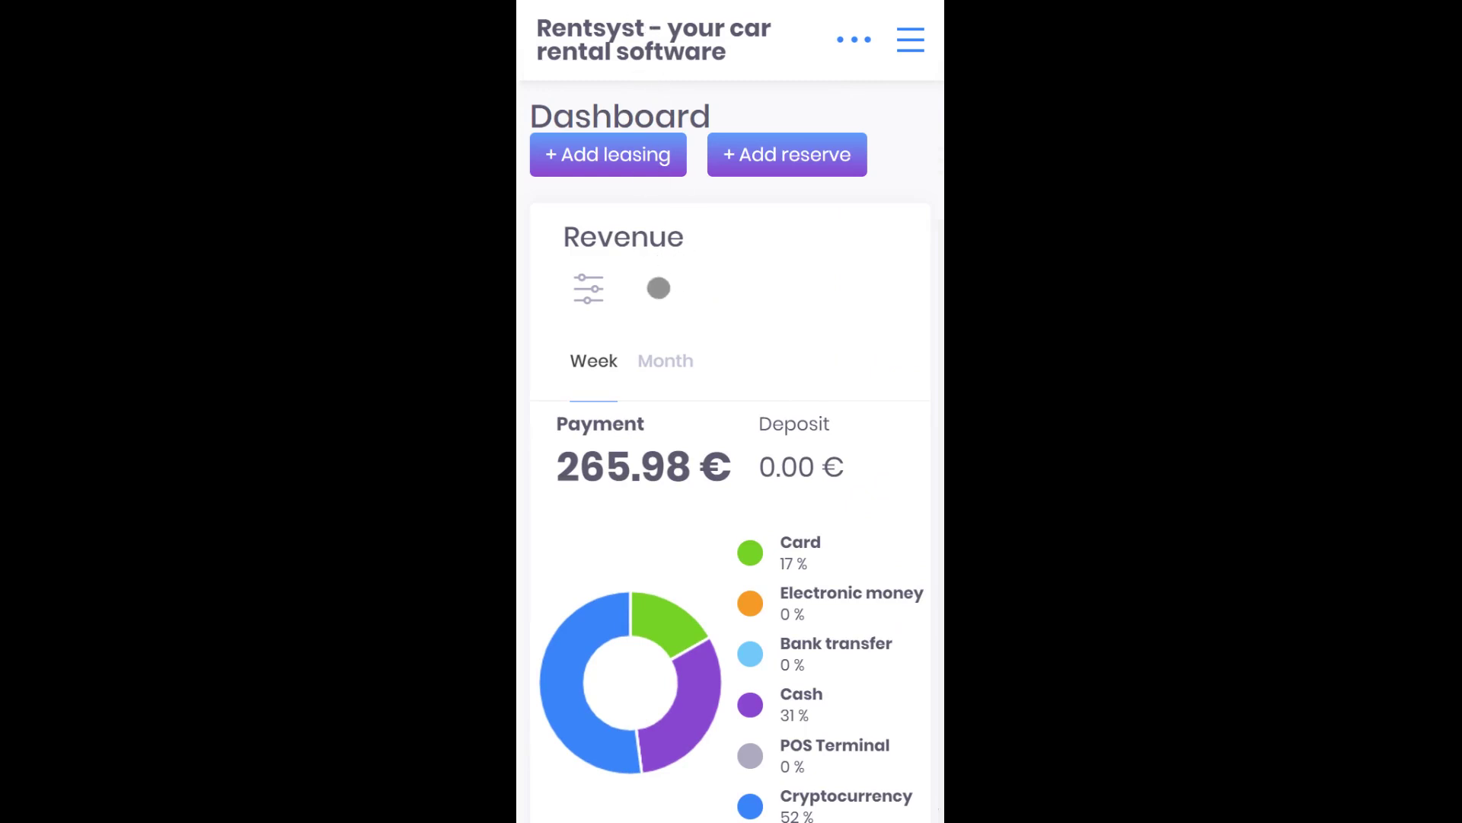
scroll(675, 314, down, 2)
scroll(680, 333, down, 5)
scroll(691, 342, down, 5)
scroll(770, 555, down, 3)
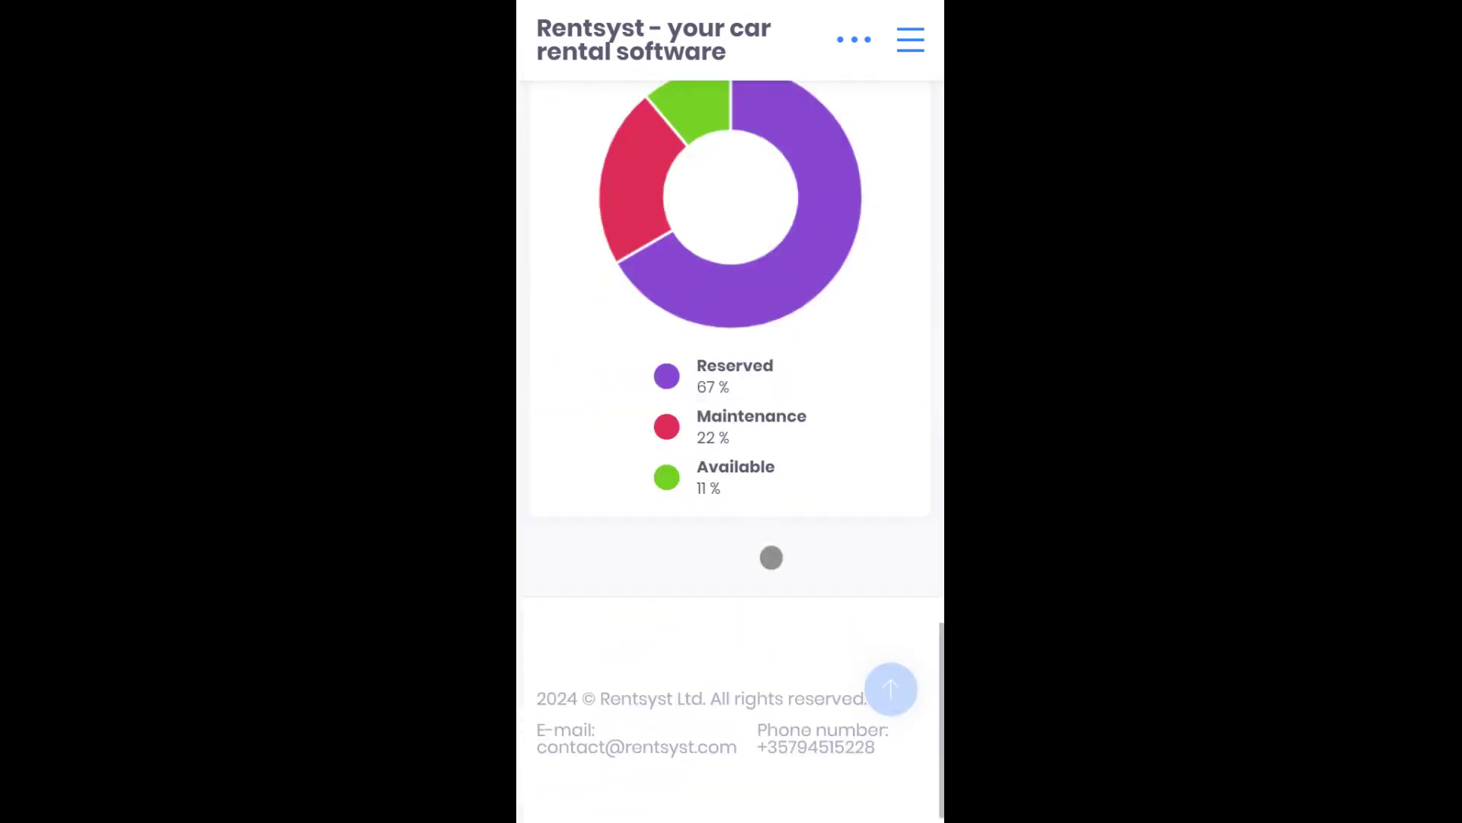
scroll(732, 549, up, 10)
scroll(725, 554, up, 5)
scroll(718, 544, up, 5)
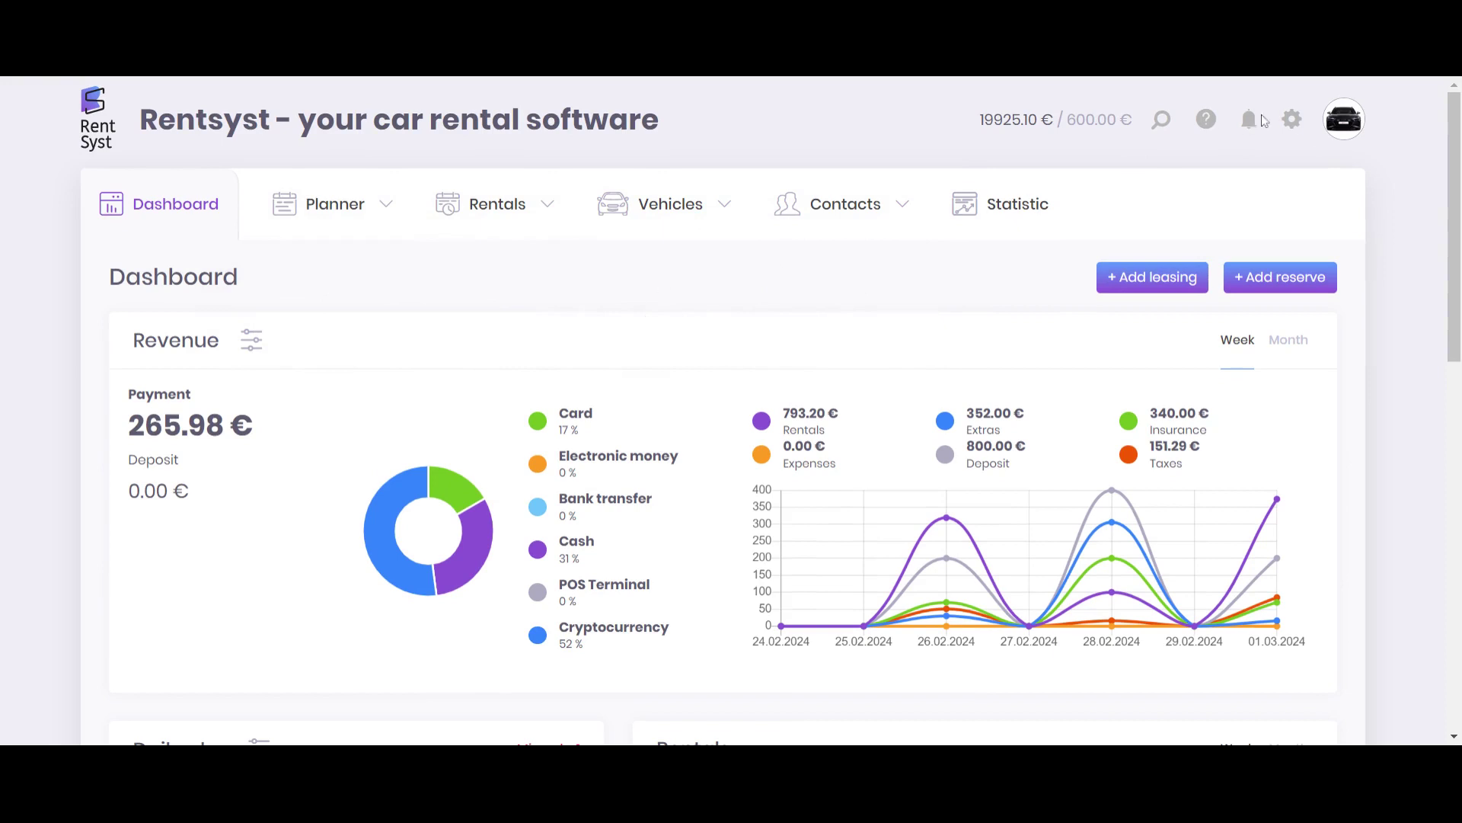
Step: Go to Company & Managers in system settings and highlight the Manager groups heading
click(1292, 120)
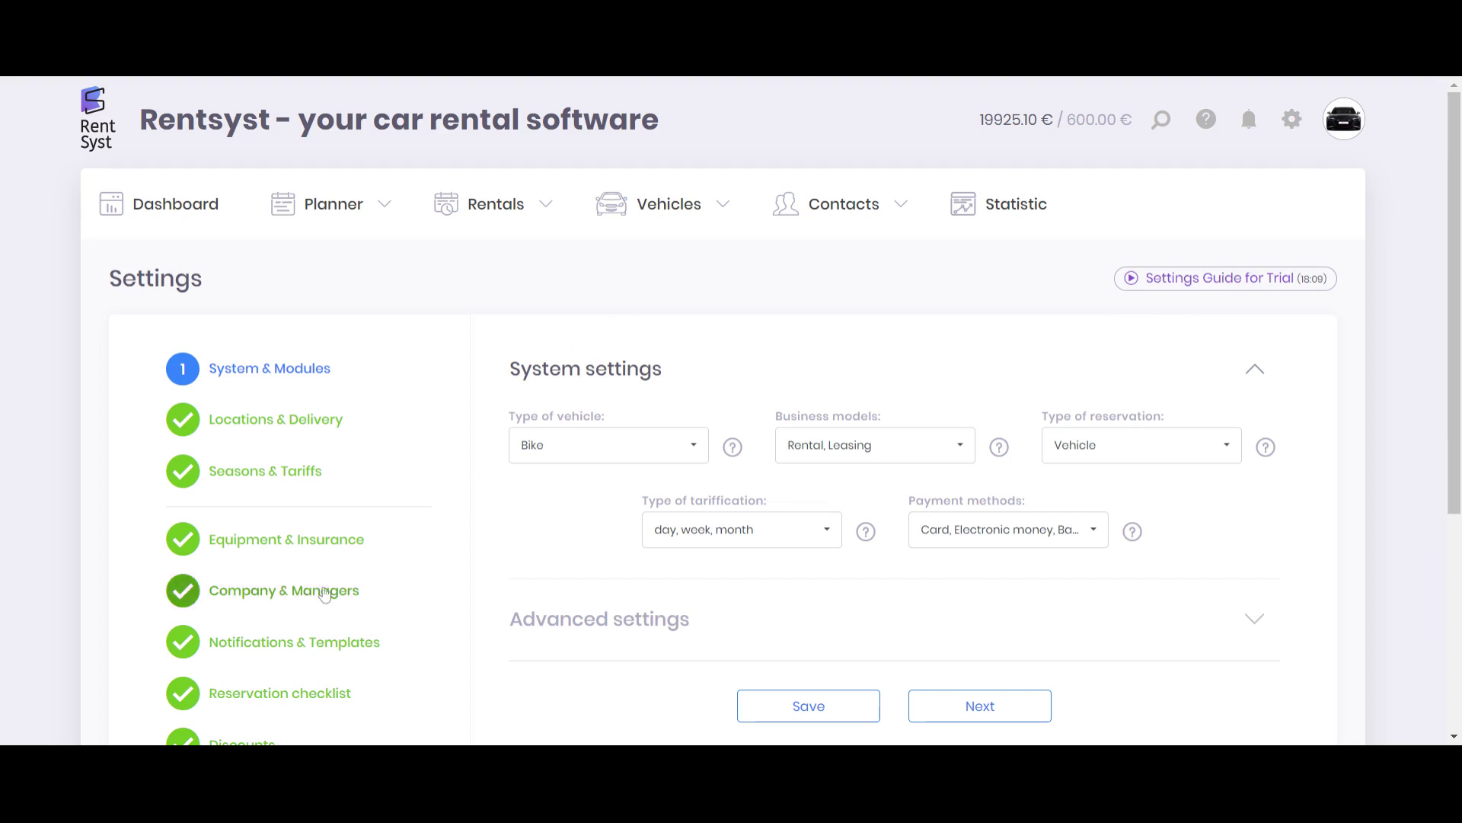
click(325, 591)
scroll(336, 572, down, 2)
scroll(336, 571, down, 4)
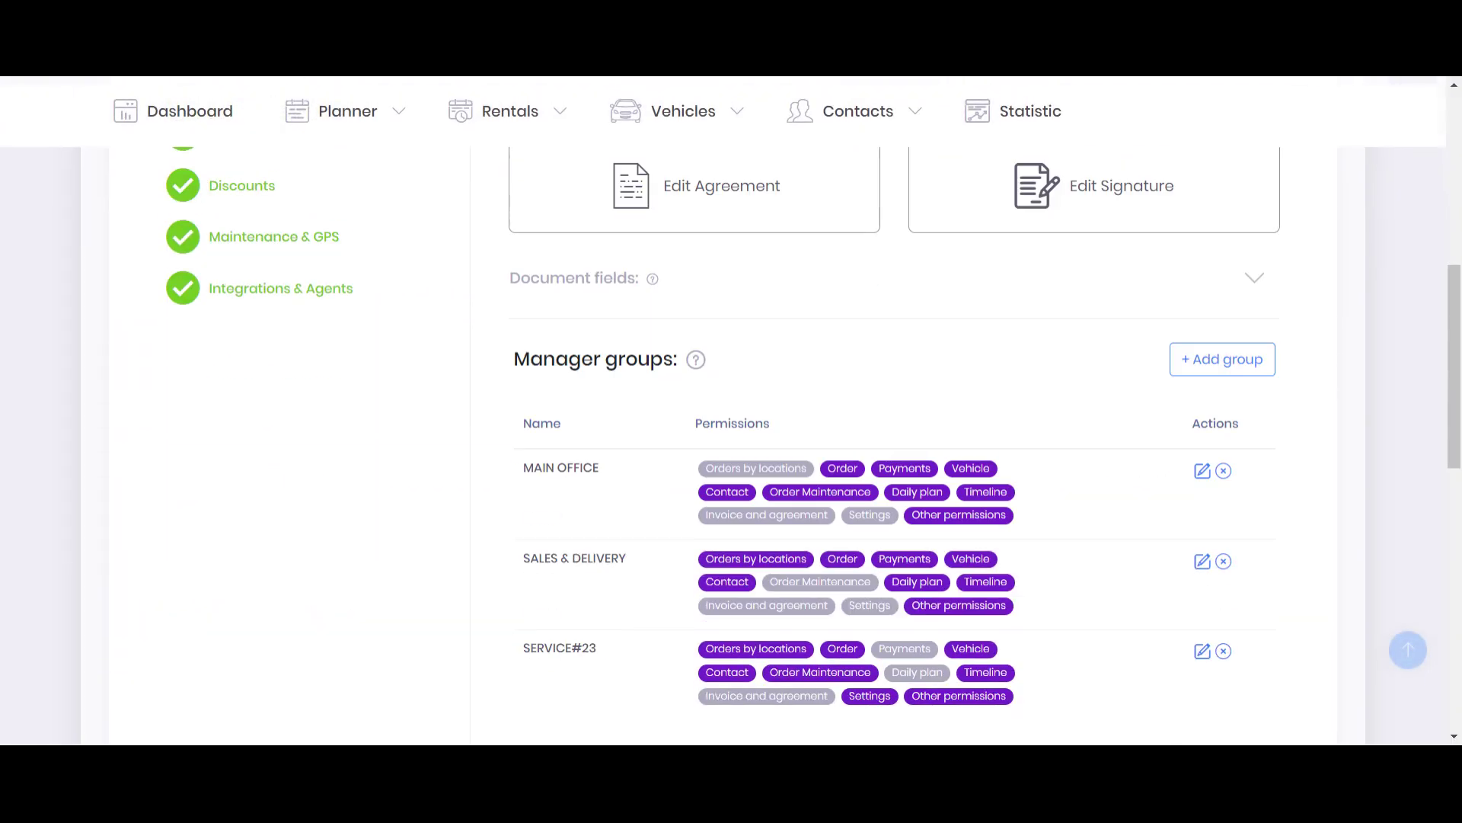
drag(515, 360, 674, 359)
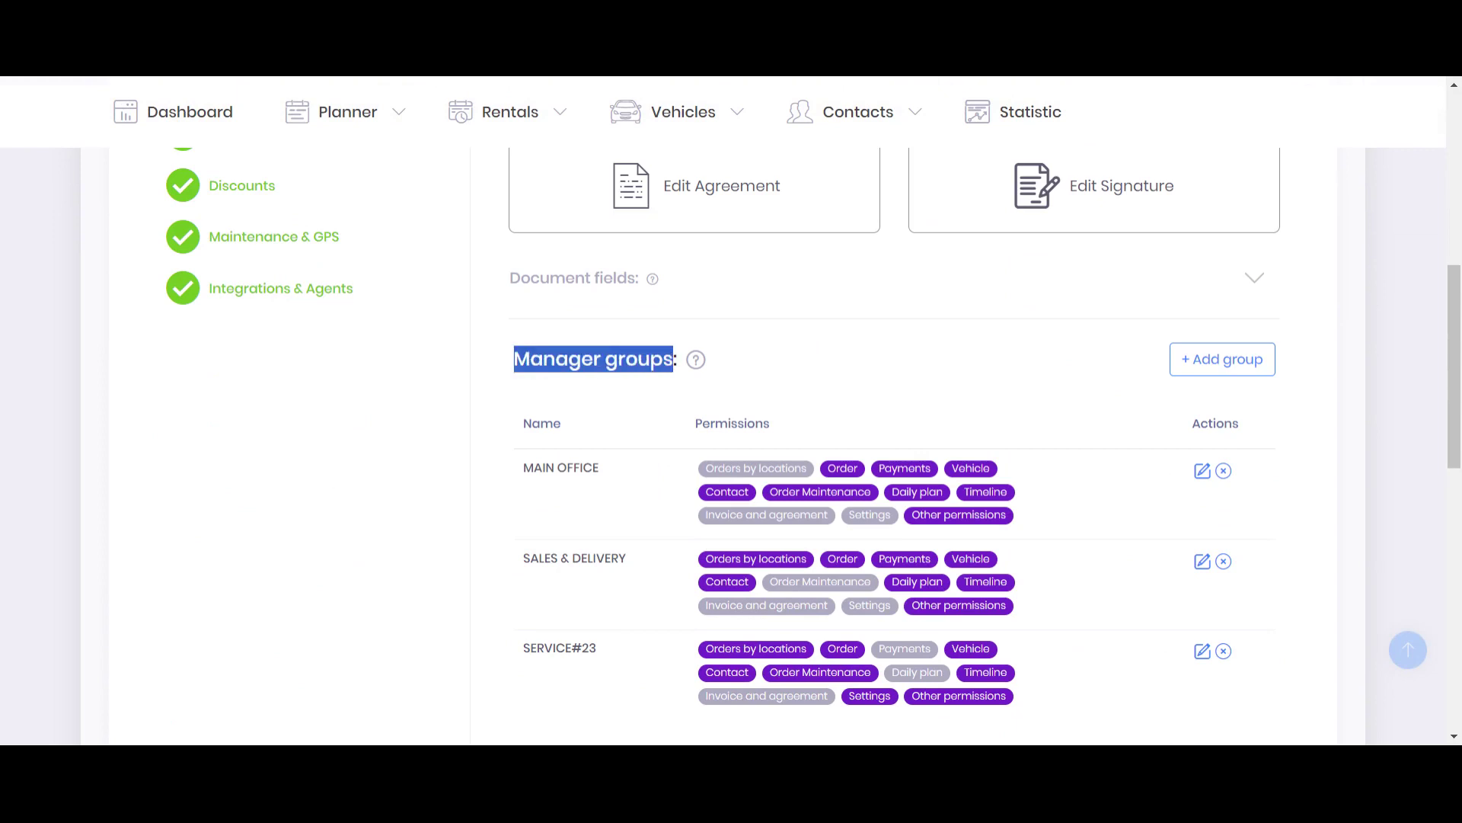
scroll(588, 358, down, 2)
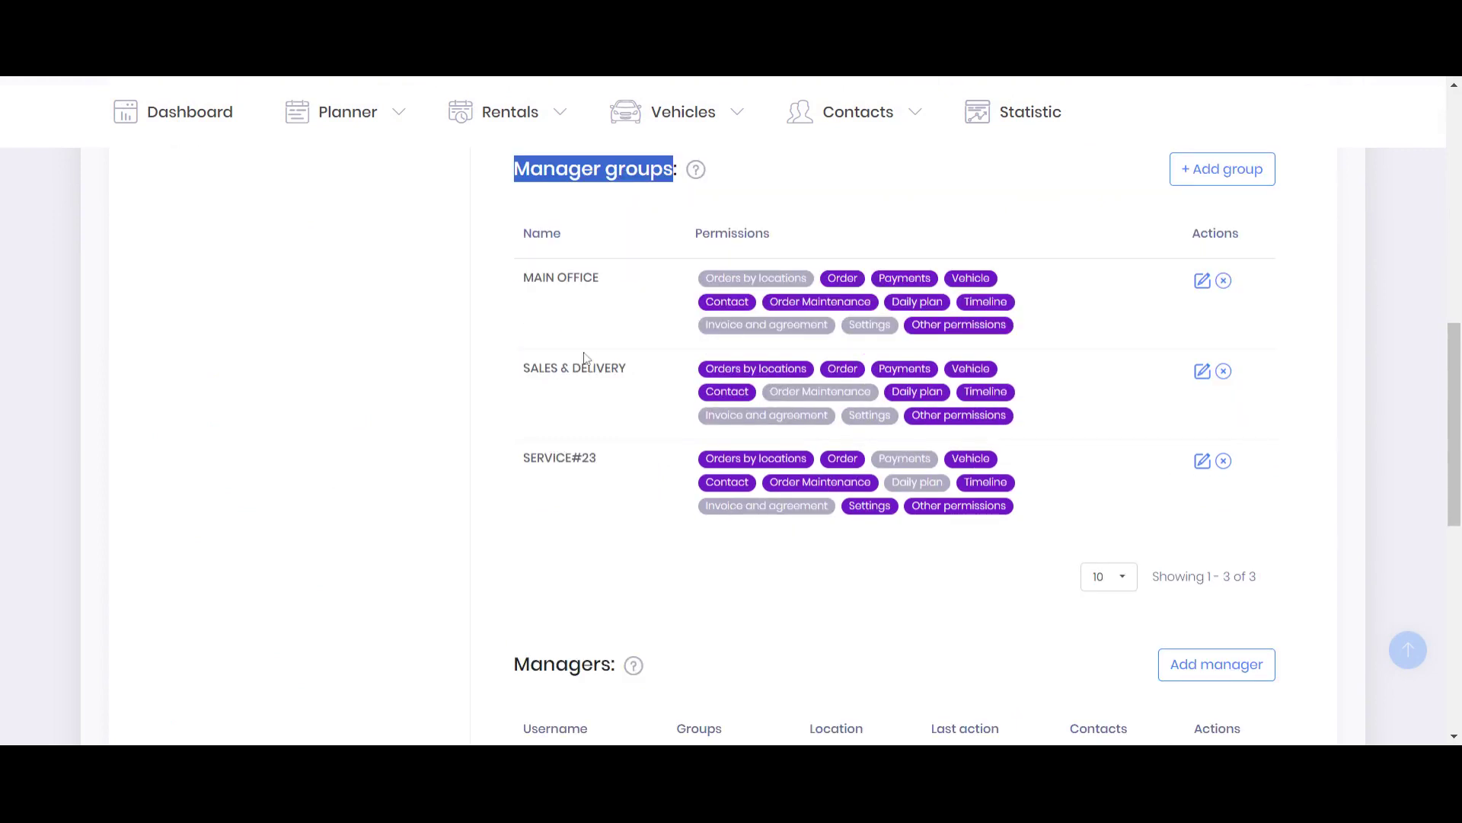
Step: Point out the MAIN OFFICE, SALES & DELIVERY and SERVICE#23 groups
drag(523, 278, 632, 285)
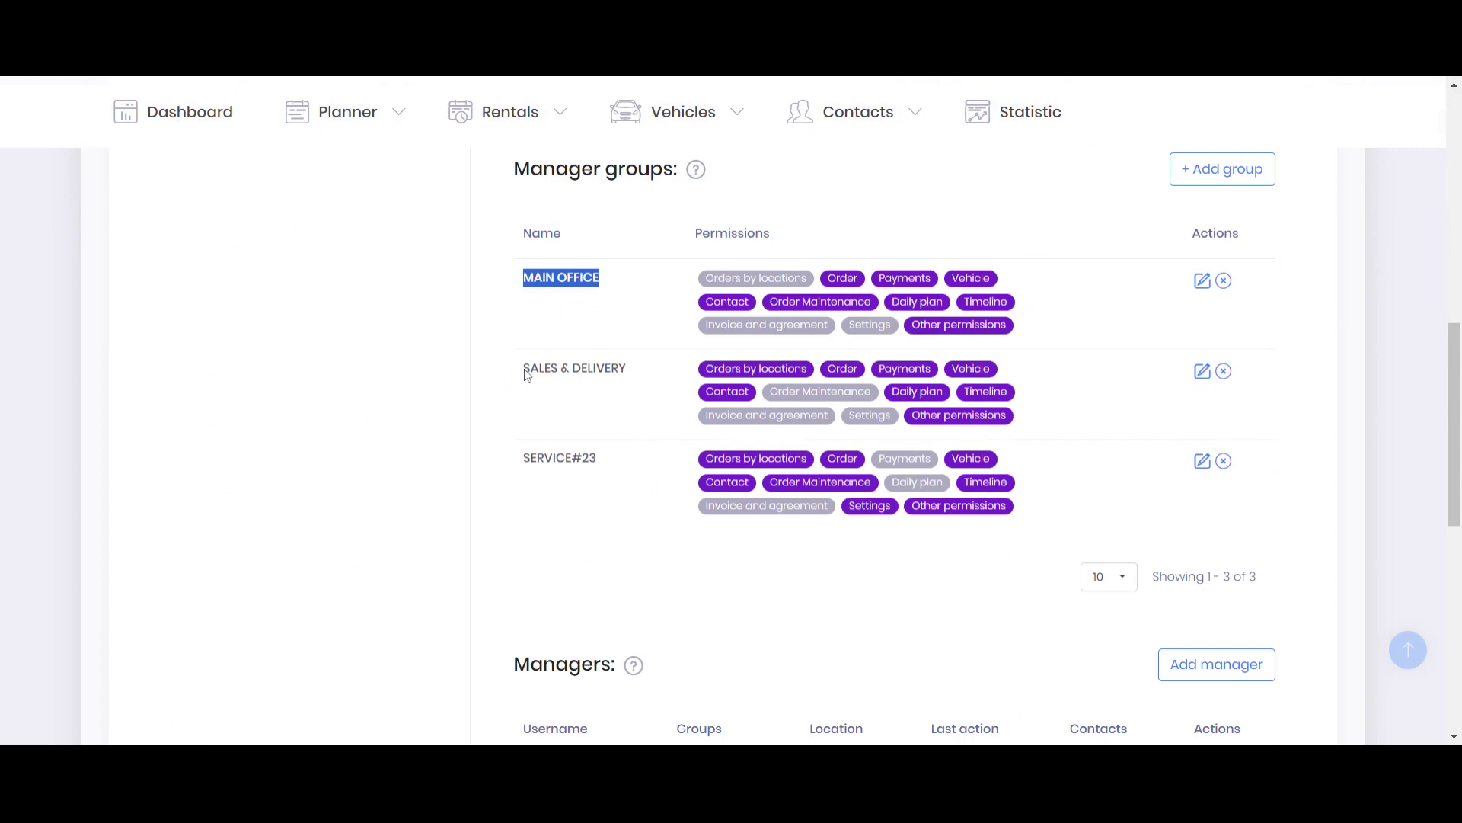
drag(525, 375, 639, 375)
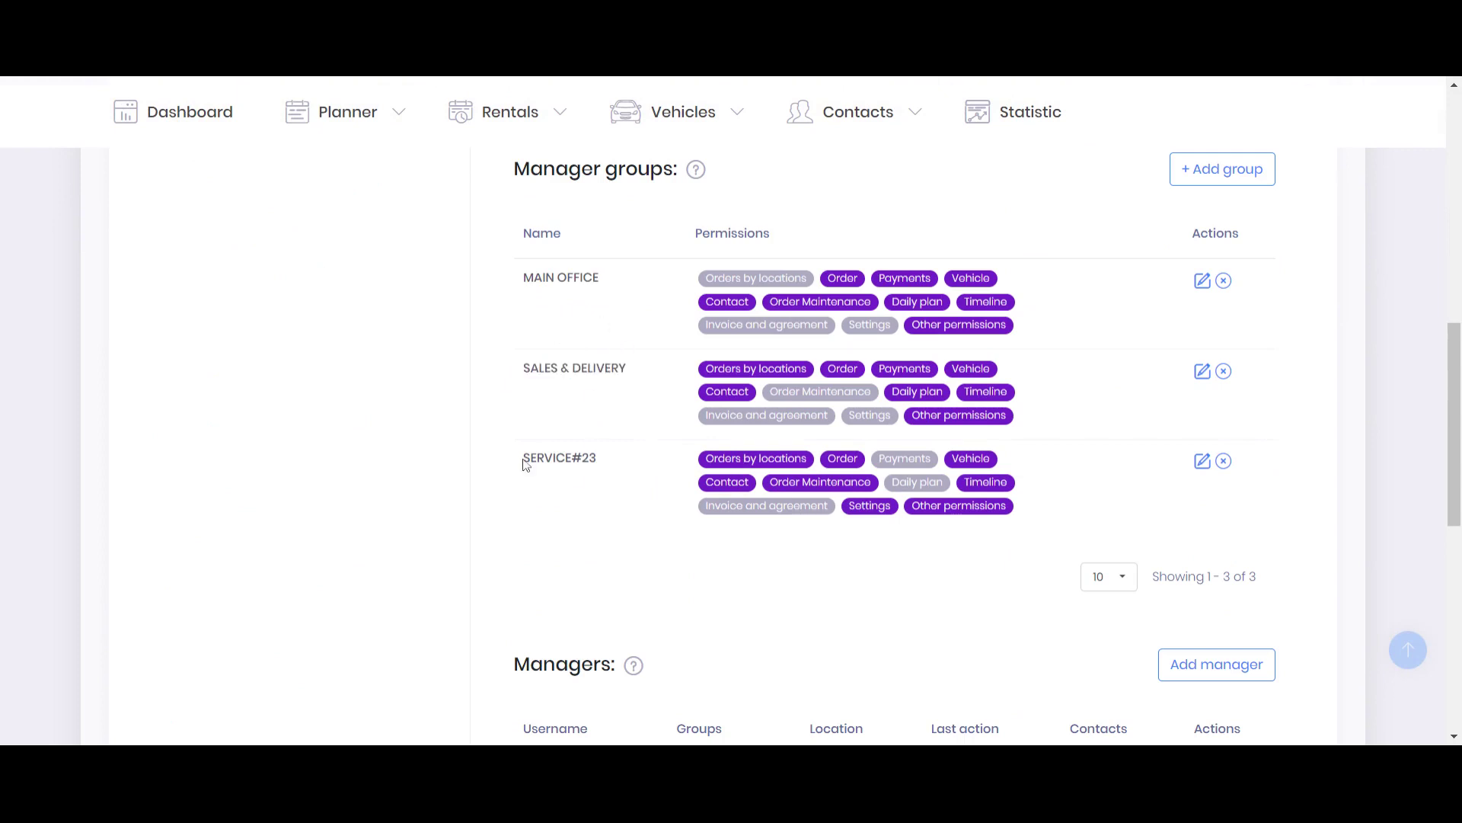
drag(523, 460, 617, 461)
Step: Start a new manager group, review its permission options, then close the form unsaved
click(1217, 173)
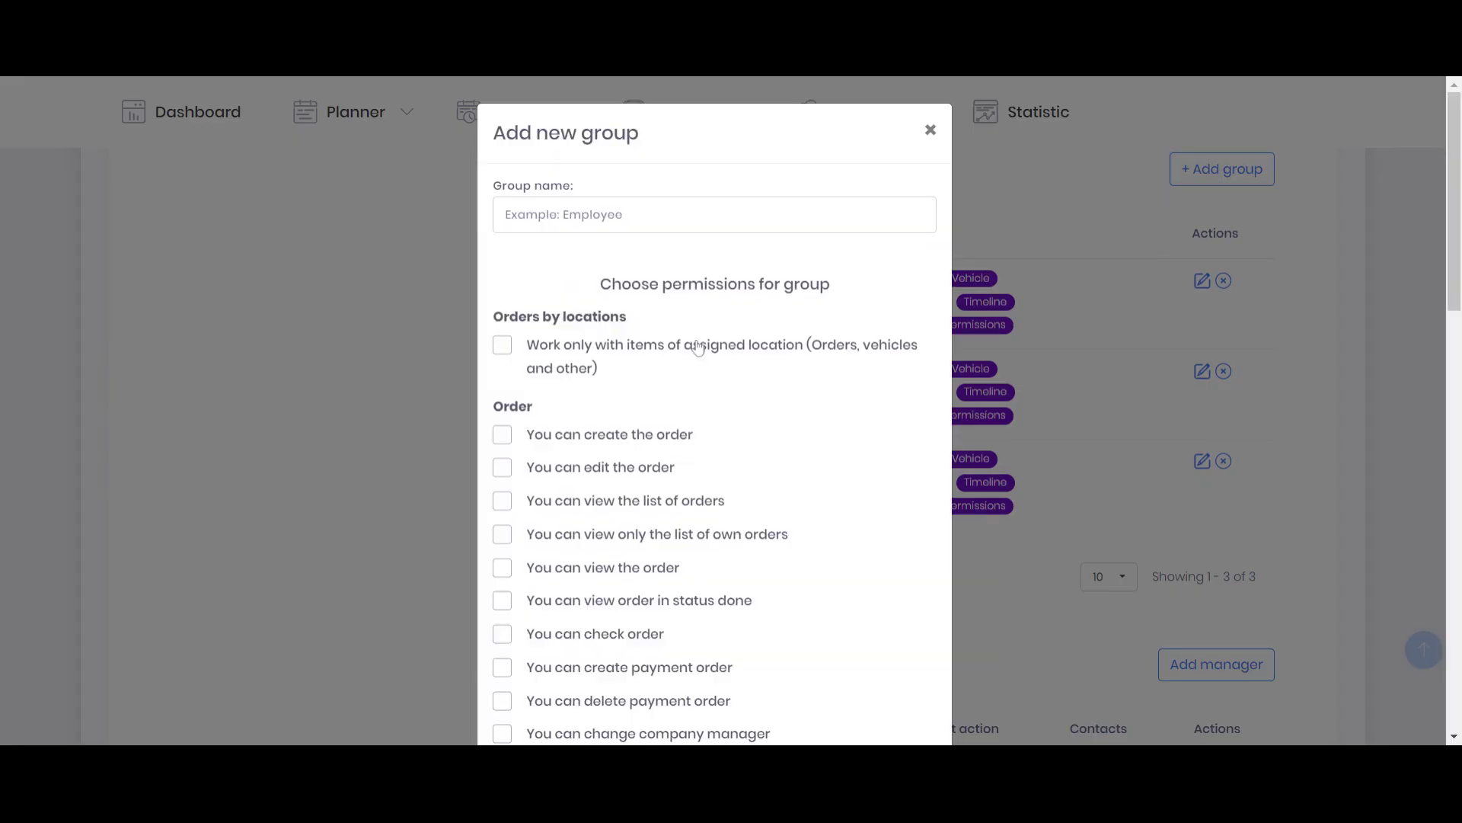
drag(598, 284, 843, 298)
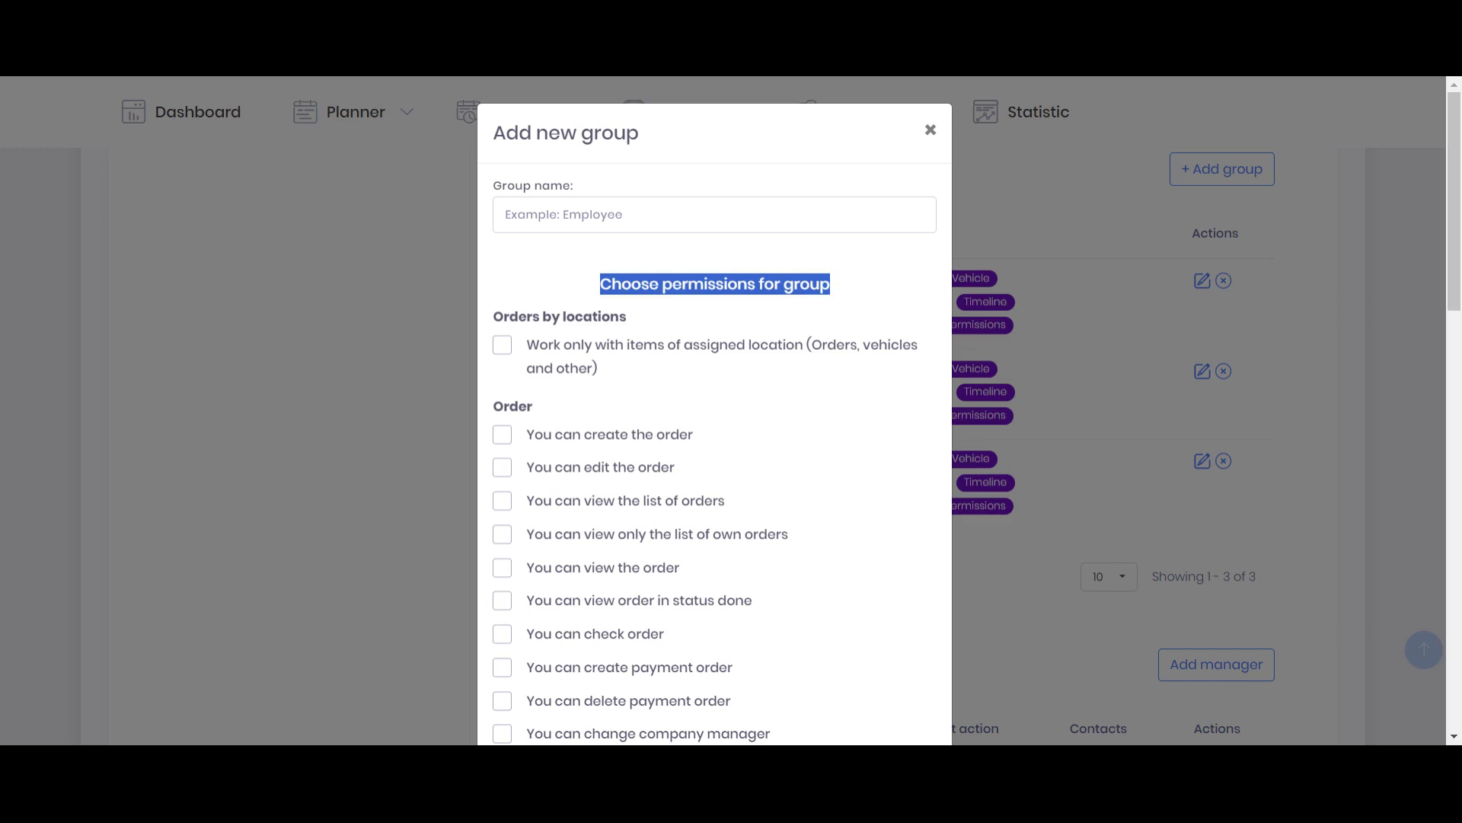
scroll(846, 311, down, 3)
scroll(749, 326, up, 1)
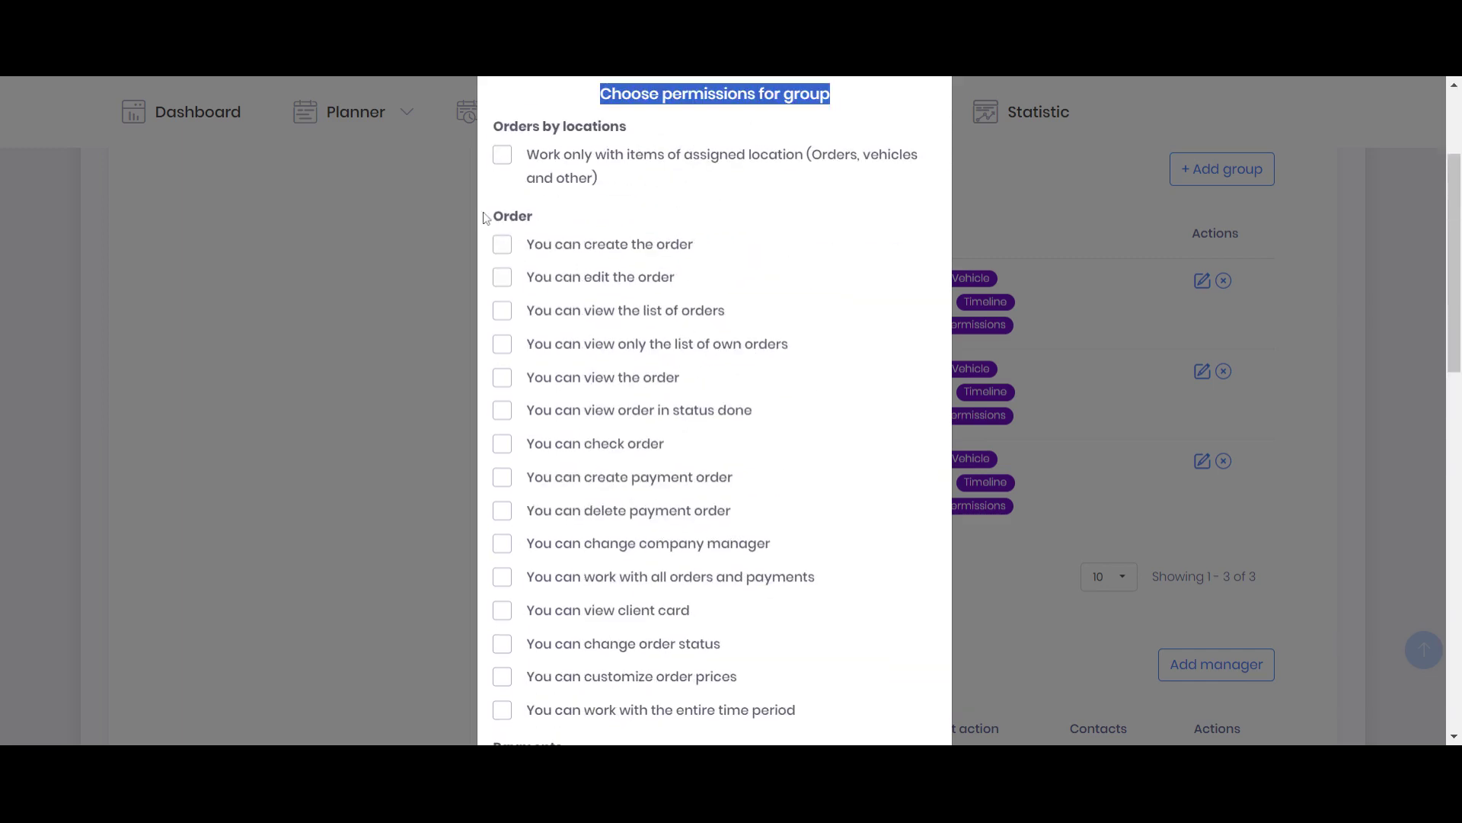
drag(487, 217, 535, 218)
scroll(702, 313, down, 3)
scroll(553, 488, down, 1)
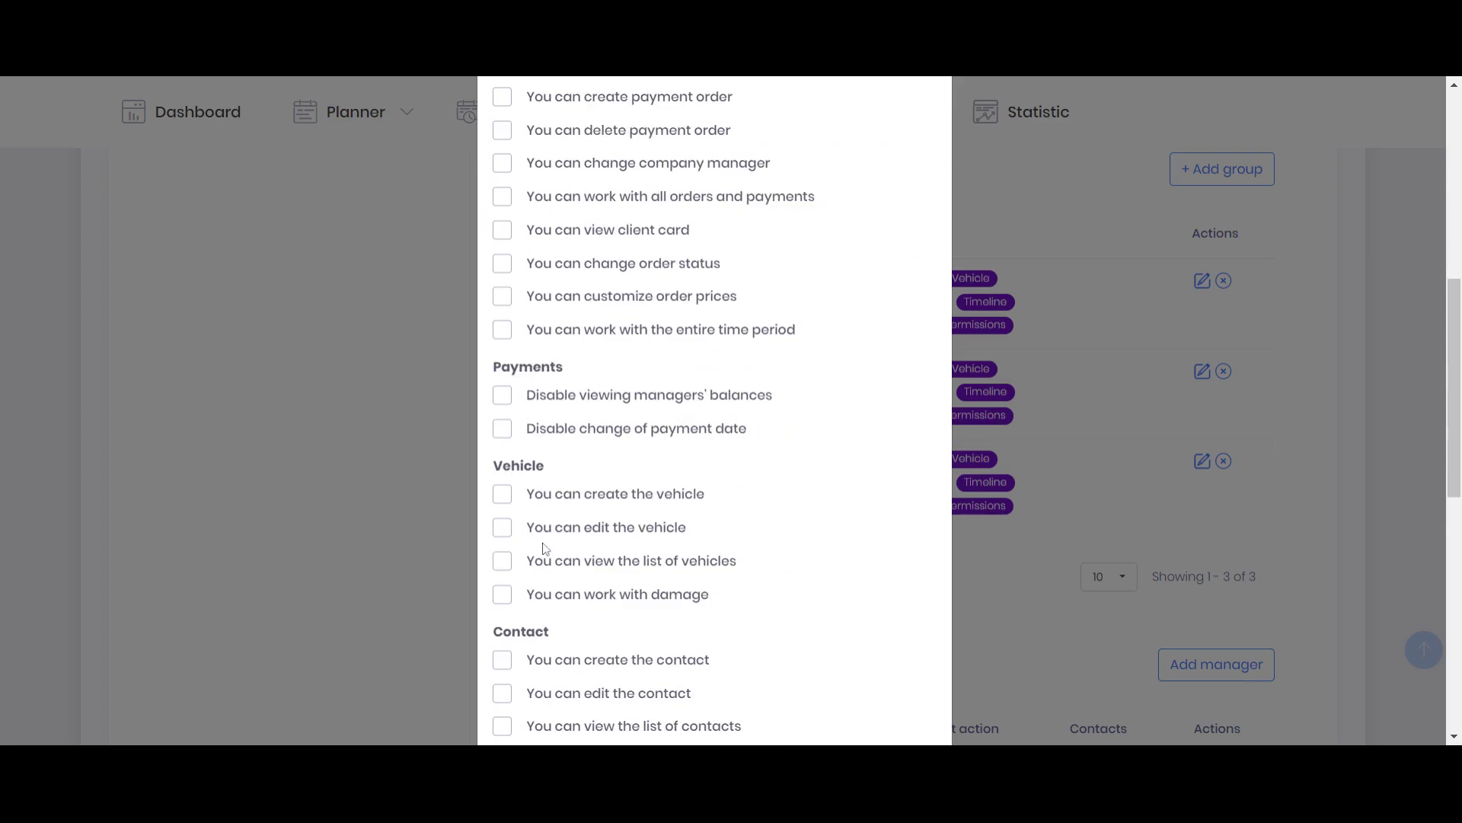
scroll(644, 545, down, 1)
scroll(643, 545, up, 8)
click(311, 402)
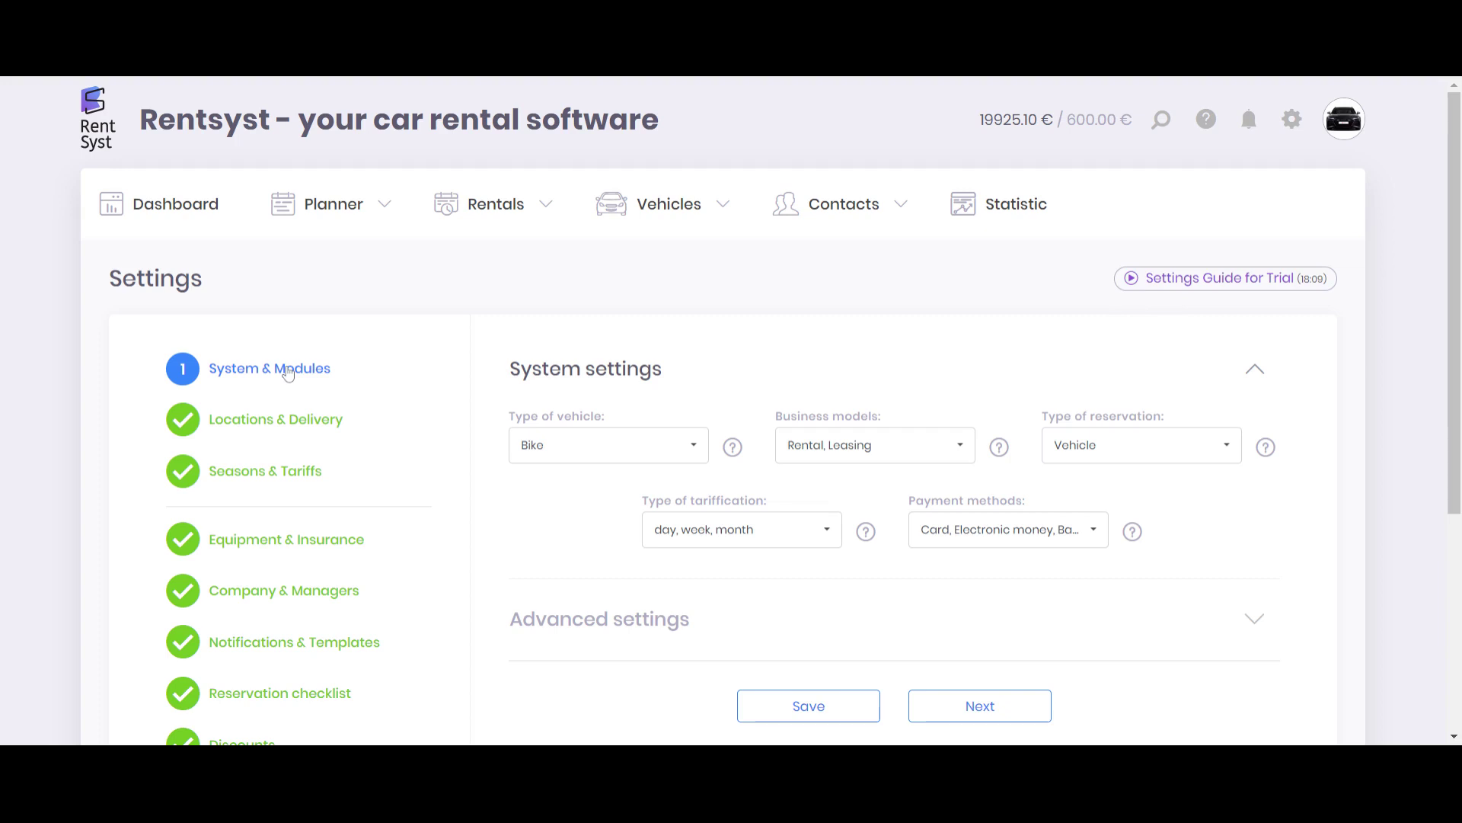
Step: Expand Advanced settings to show the Agreement module, then go to Company & Managers
click(693, 623)
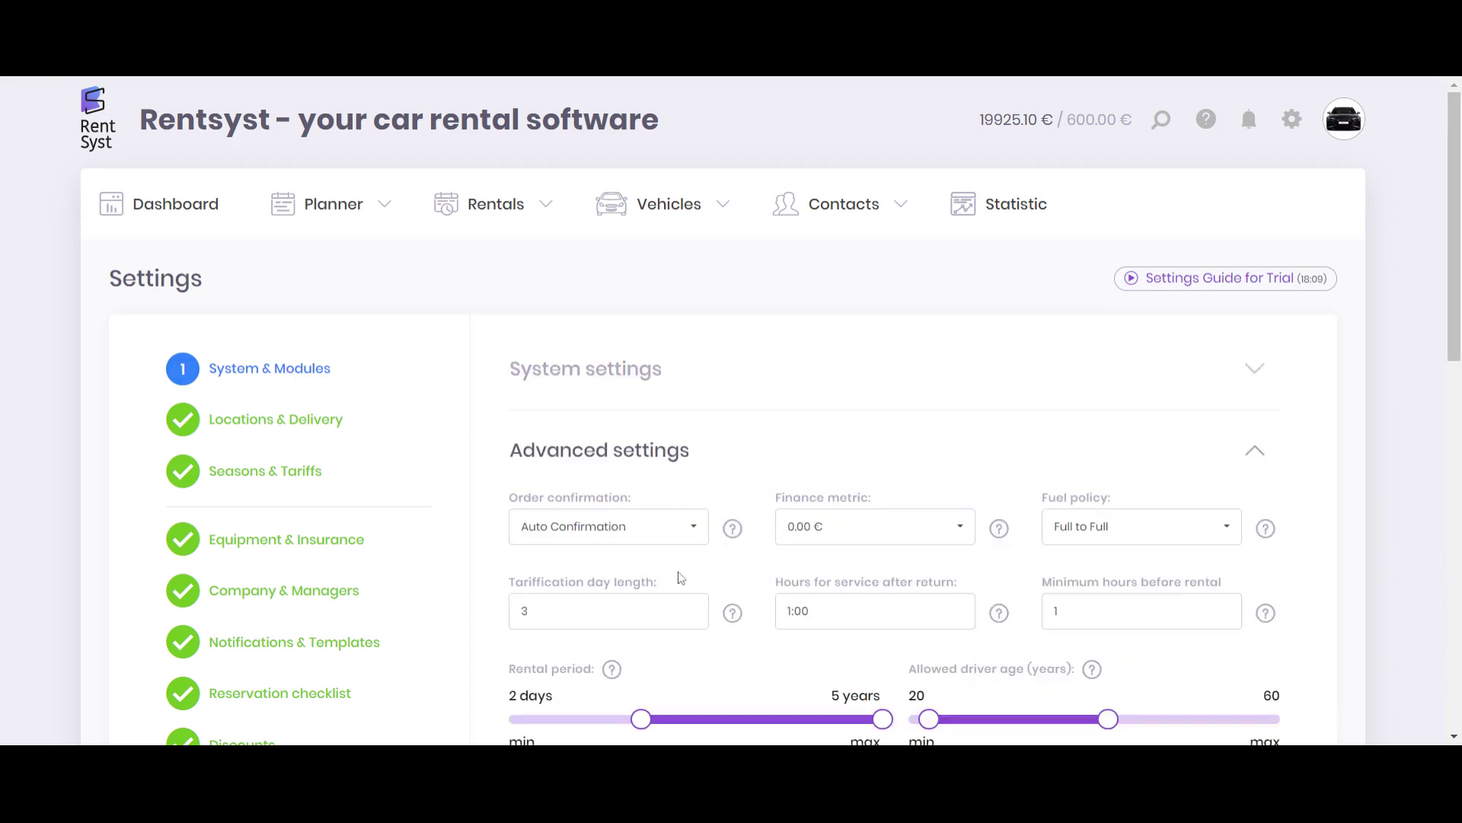
scroll(682, 577, down, 3)
scroll(648, 440, down, 1)
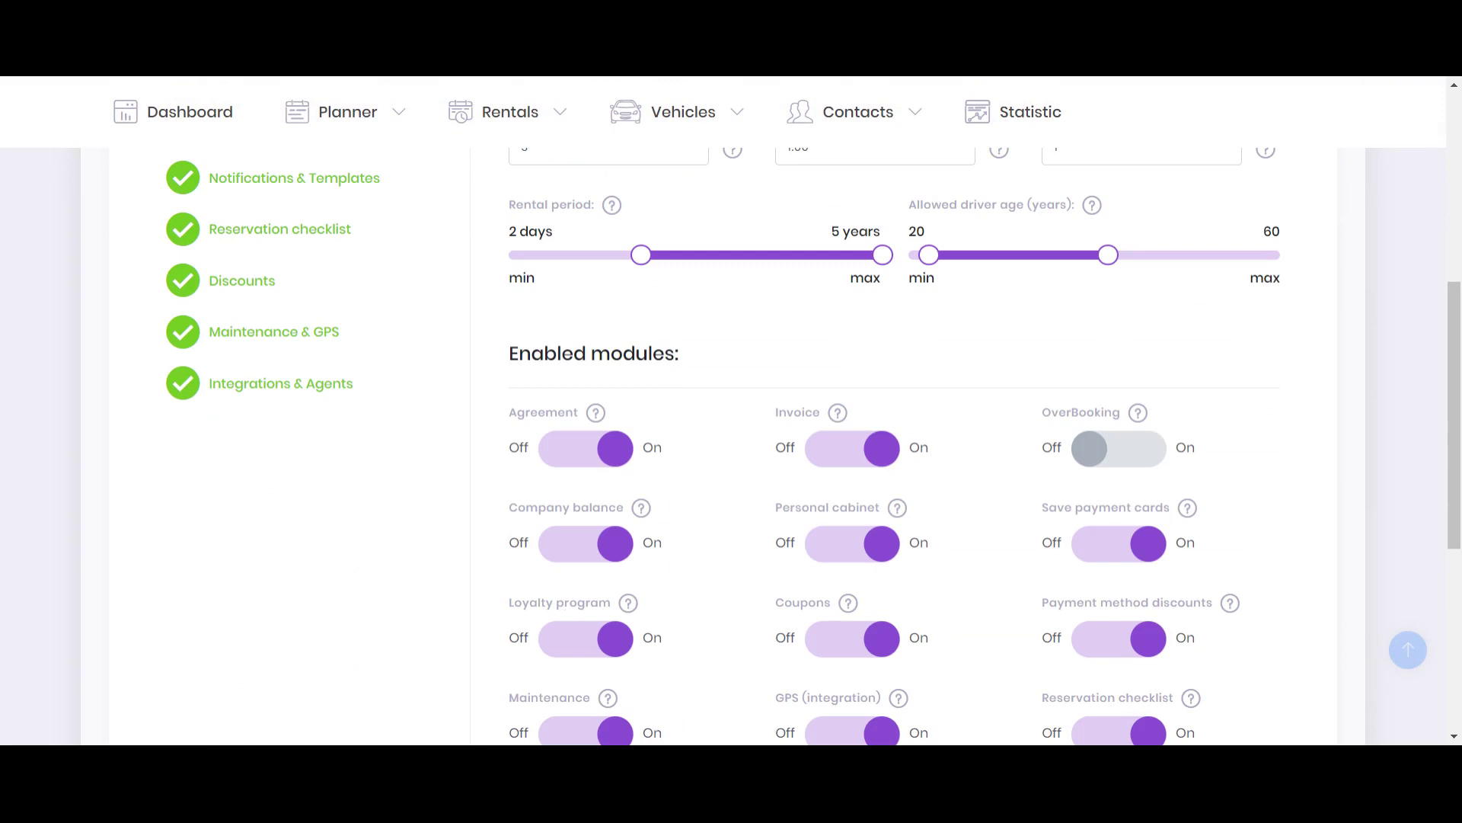
drag(510, 413, 578, 415)
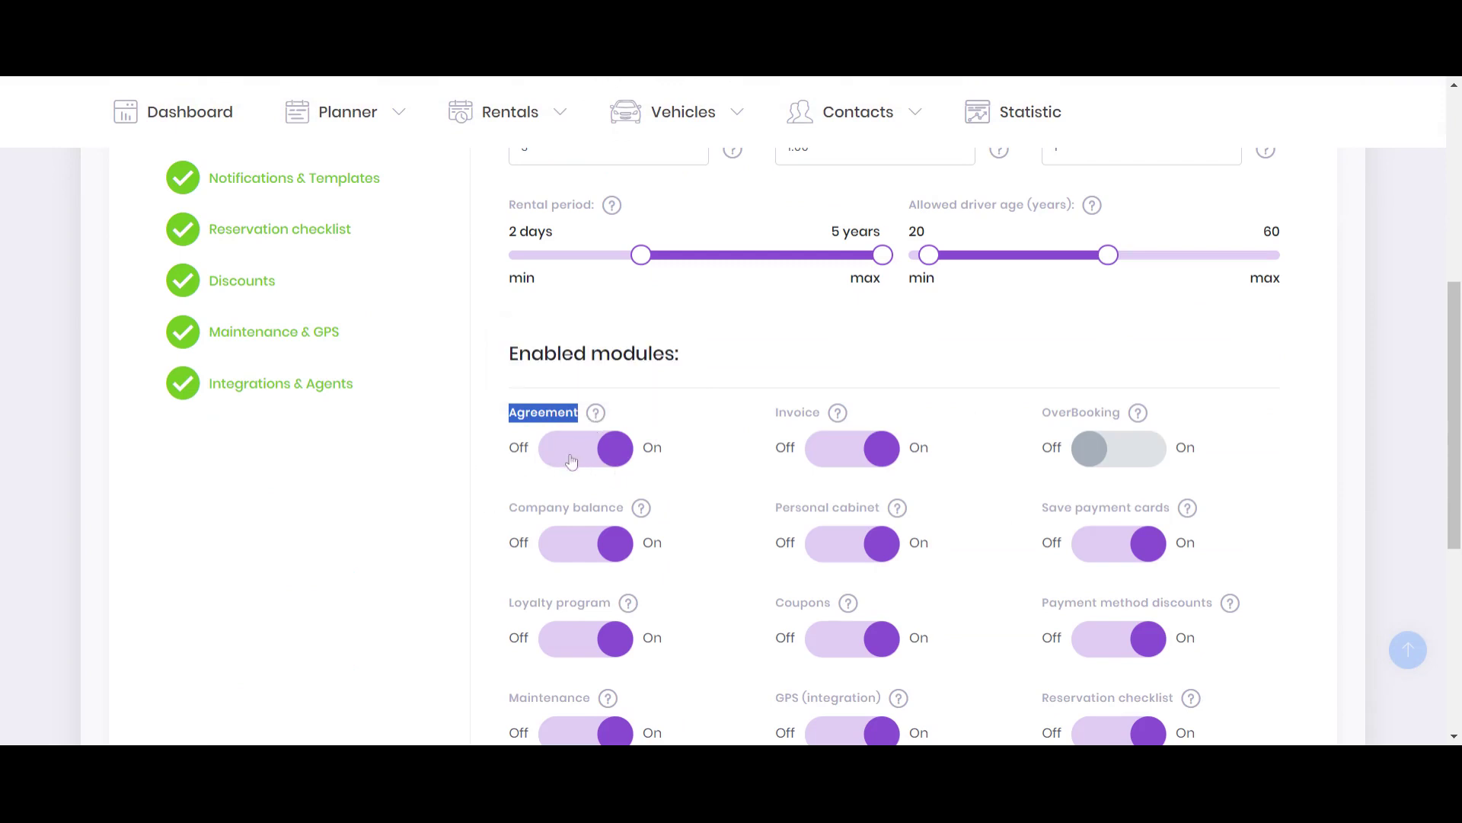
scroll(548, 464, up, 3)
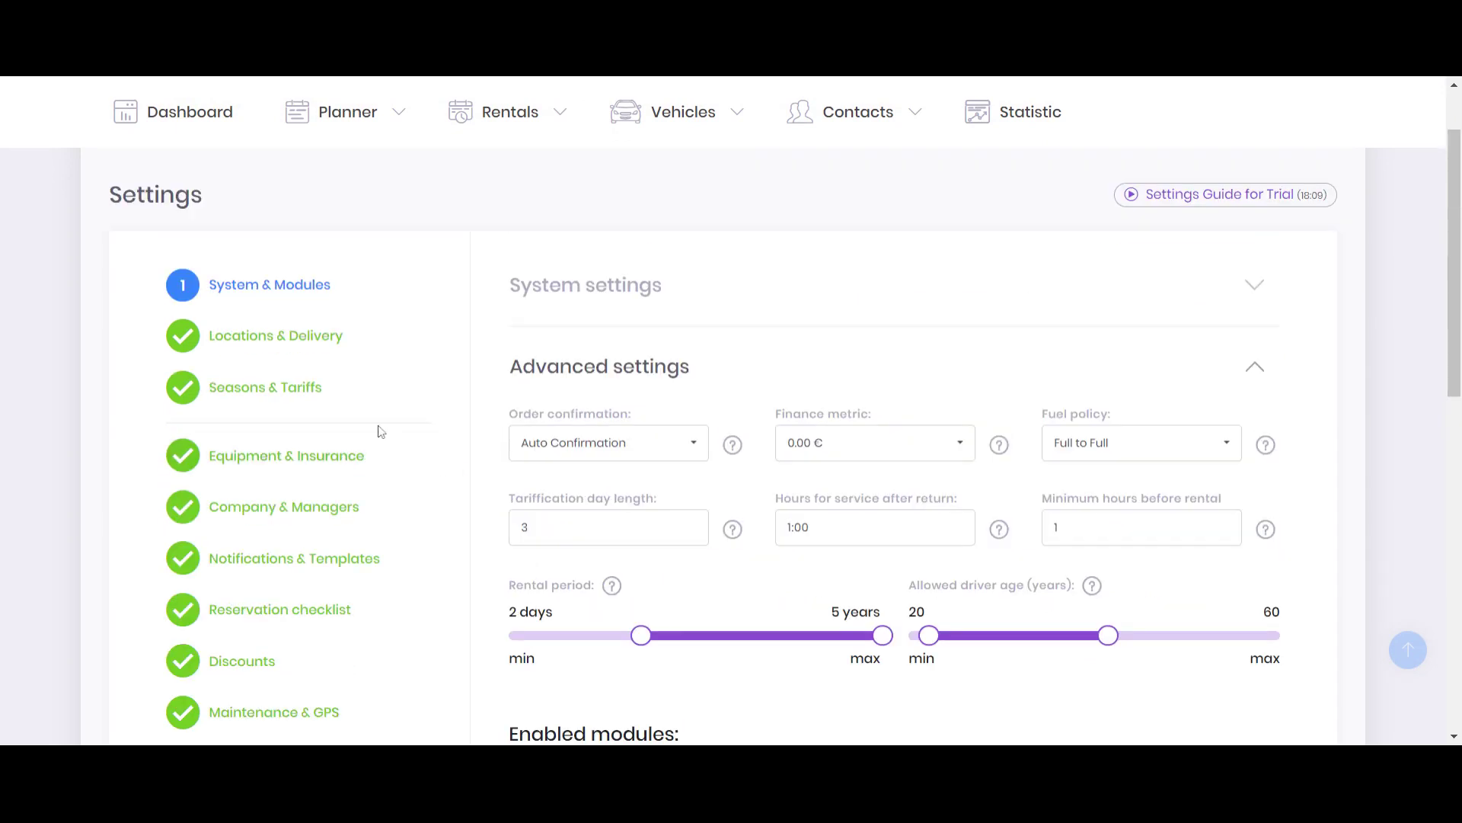
click(303, 522)
scroll(697, 482, down, 2)
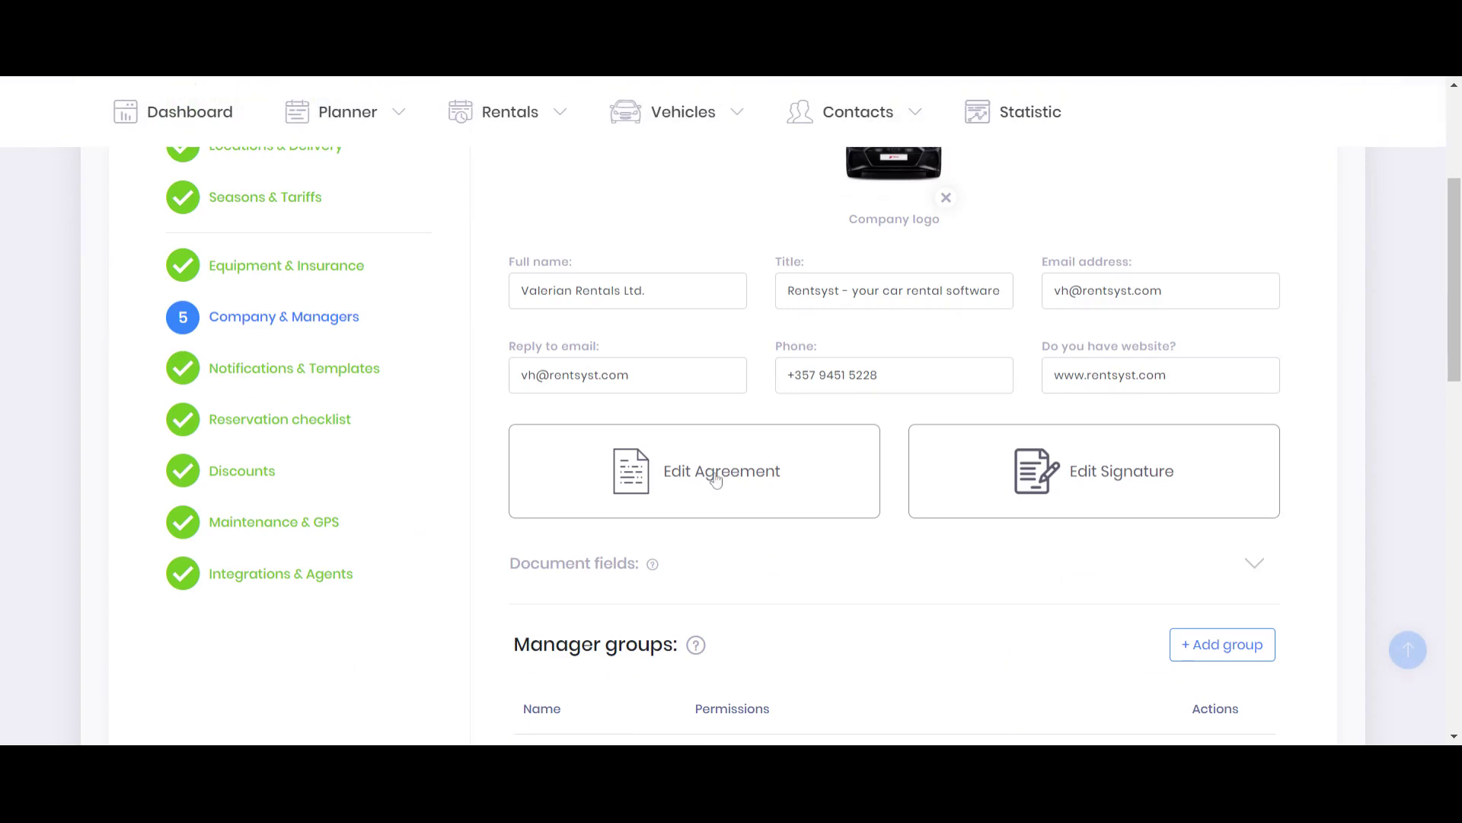
Step: Bring up the agreement template editor and its Insert Clips list, then dismiss the clips
click(717, 480)
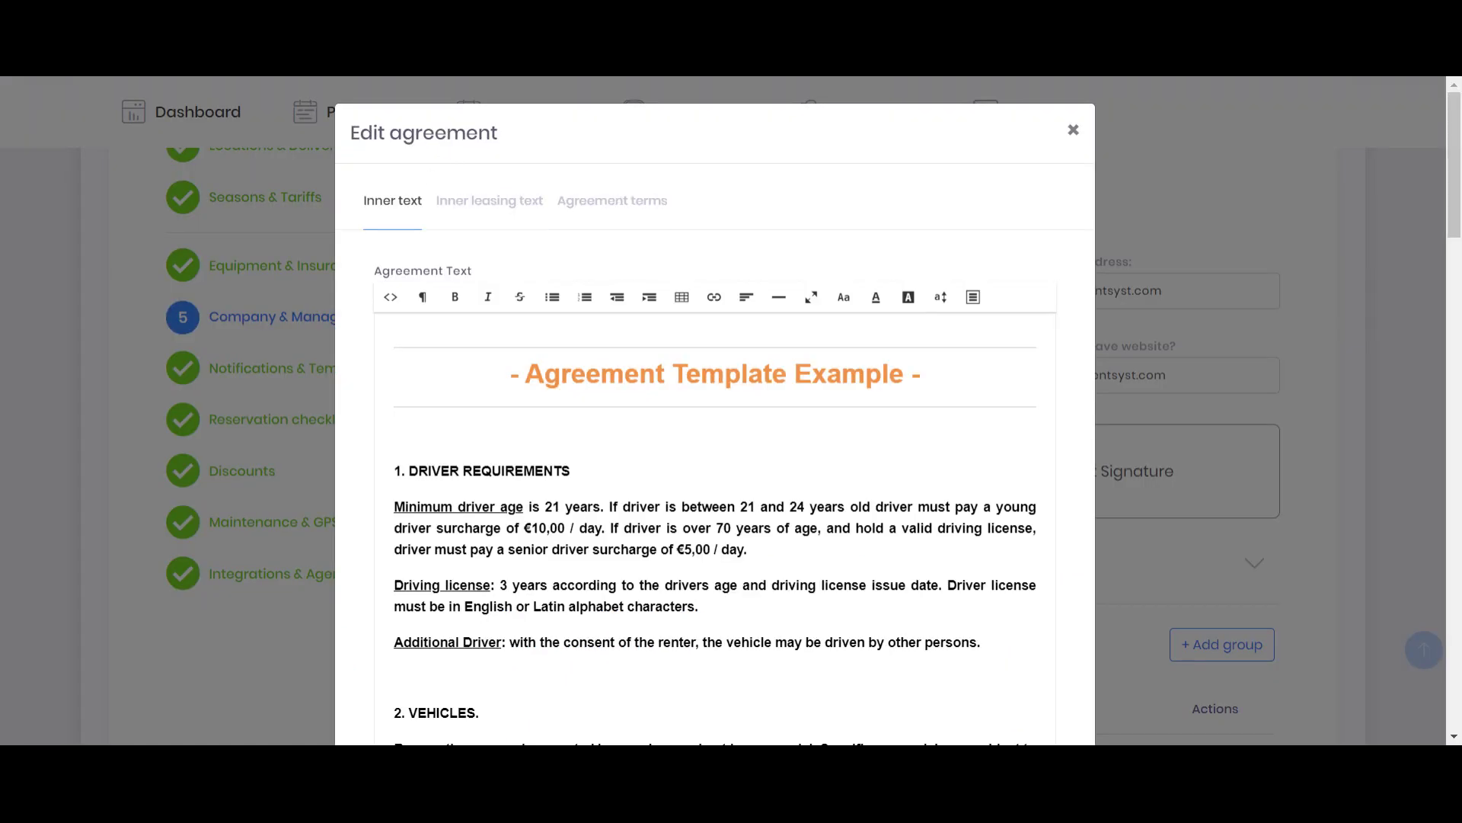
drag(510, 374, 920, 374)
click(972, 298)
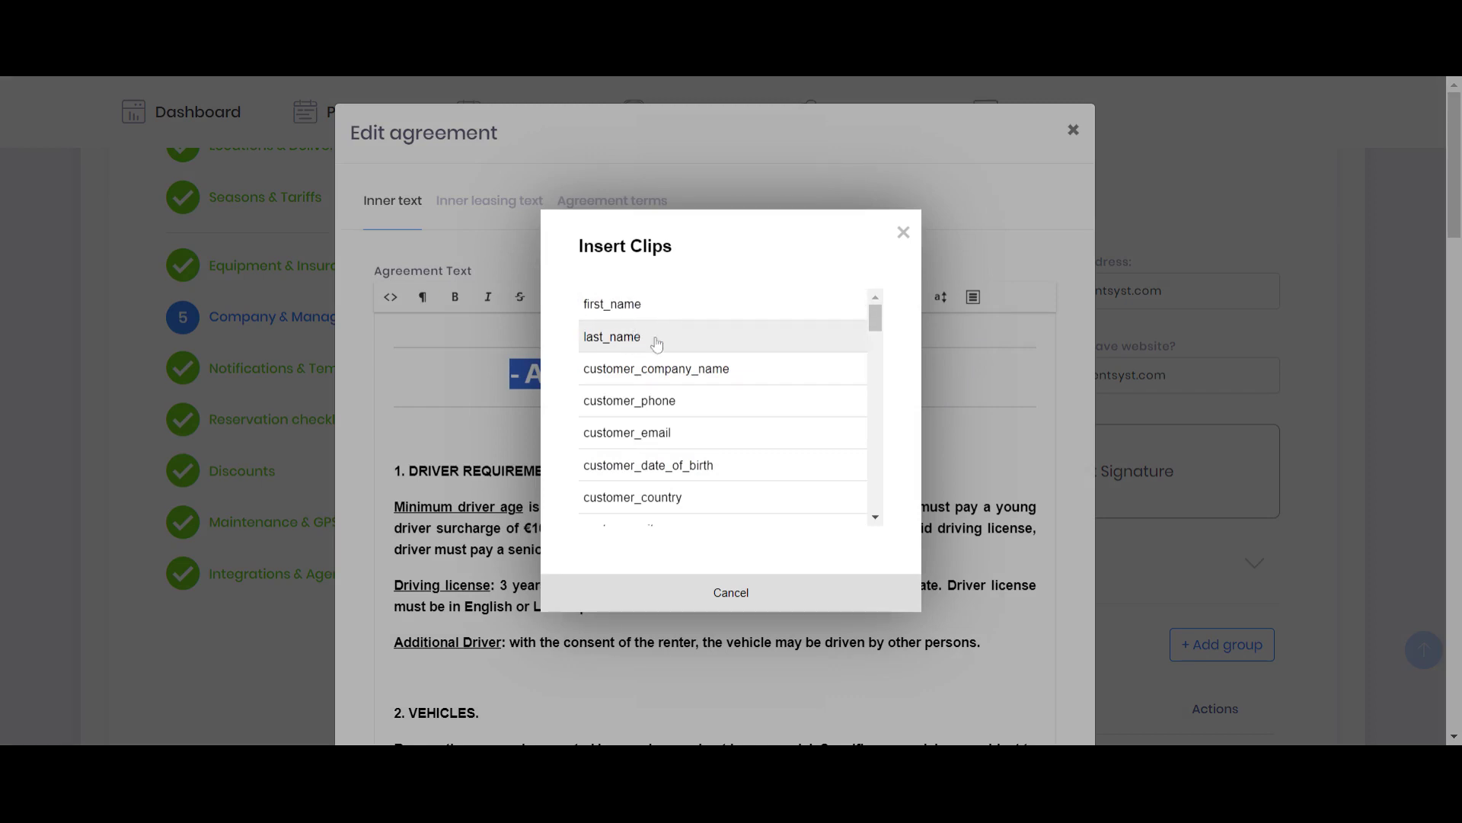
click(902, 233)
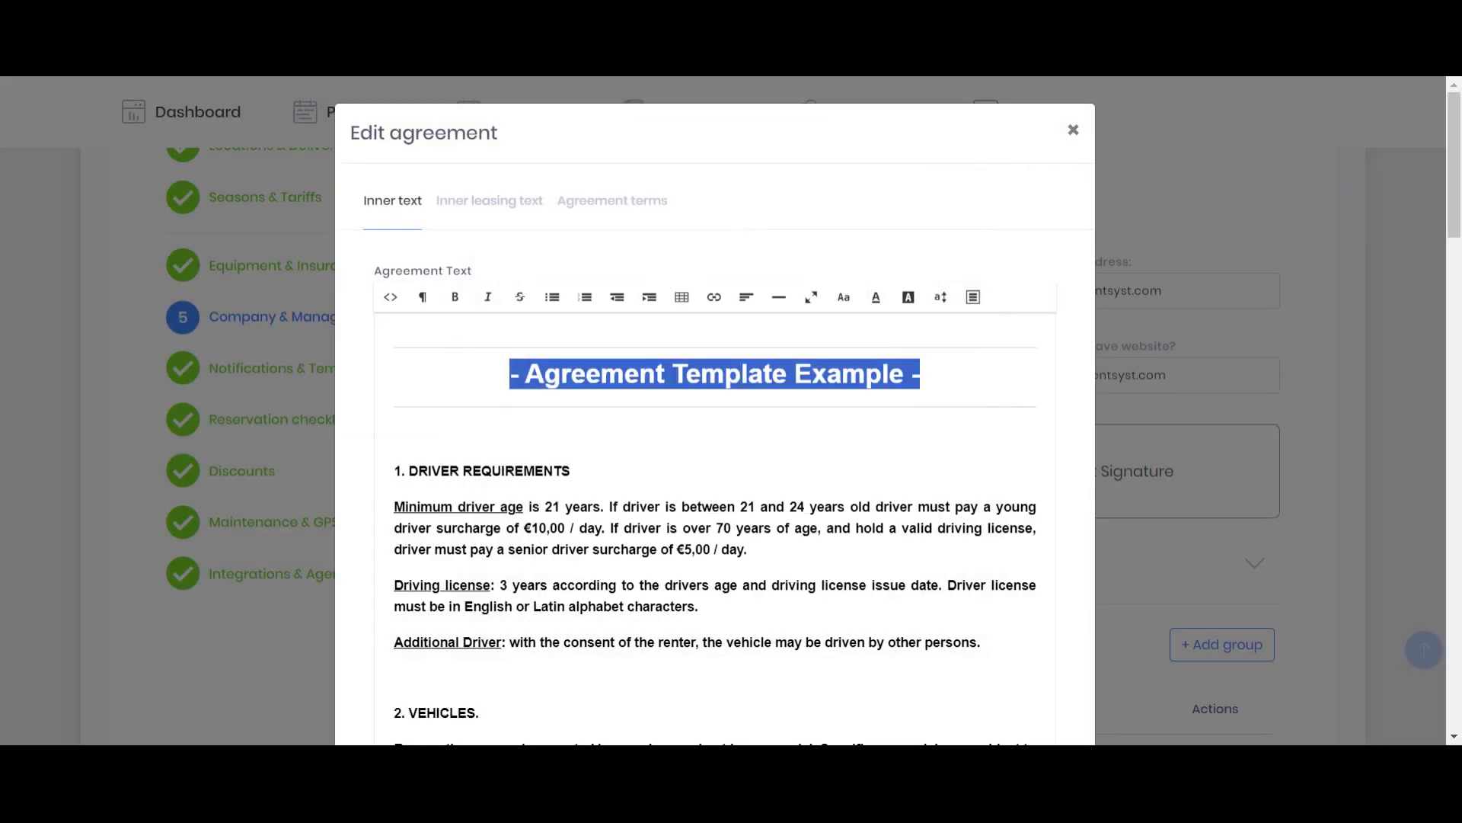
scroll(715, 515, down, 3)
scroll(715, 514, down, 2)
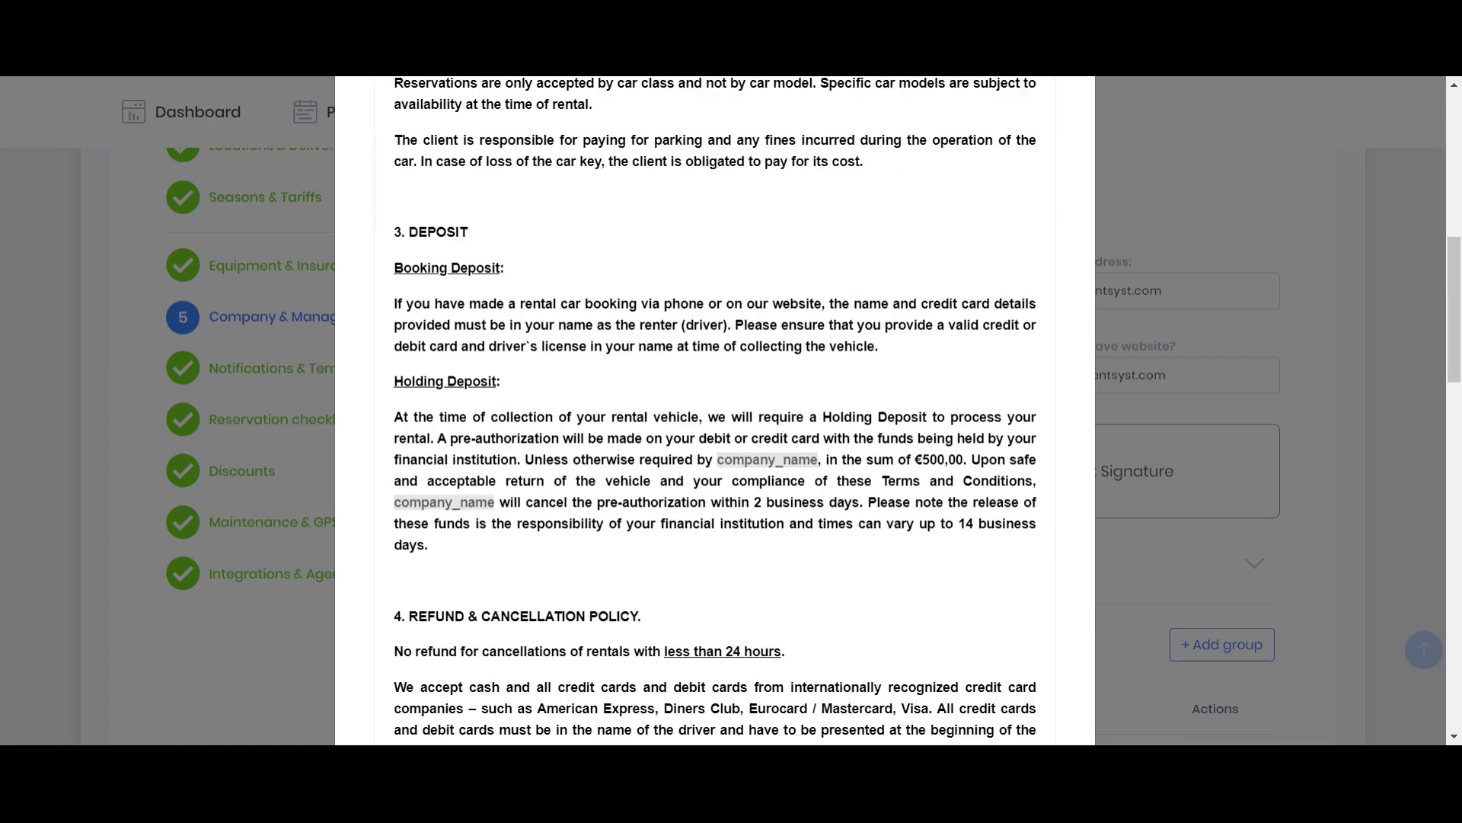
scroll(714, 514, down, 1)
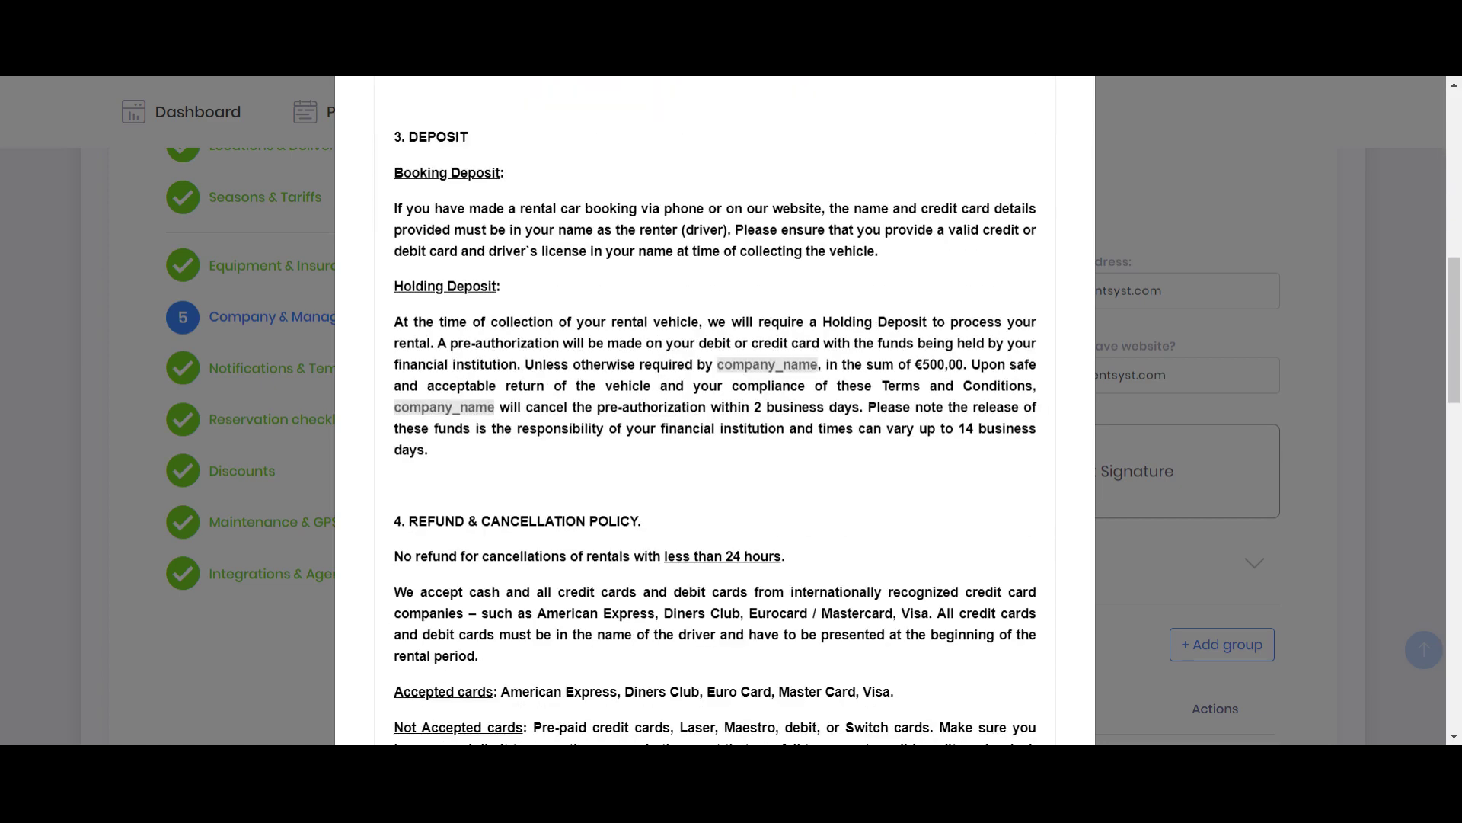
Step: Review the company_name placeholder in the Holding Deposit clause and close the editor
click(767, 363)
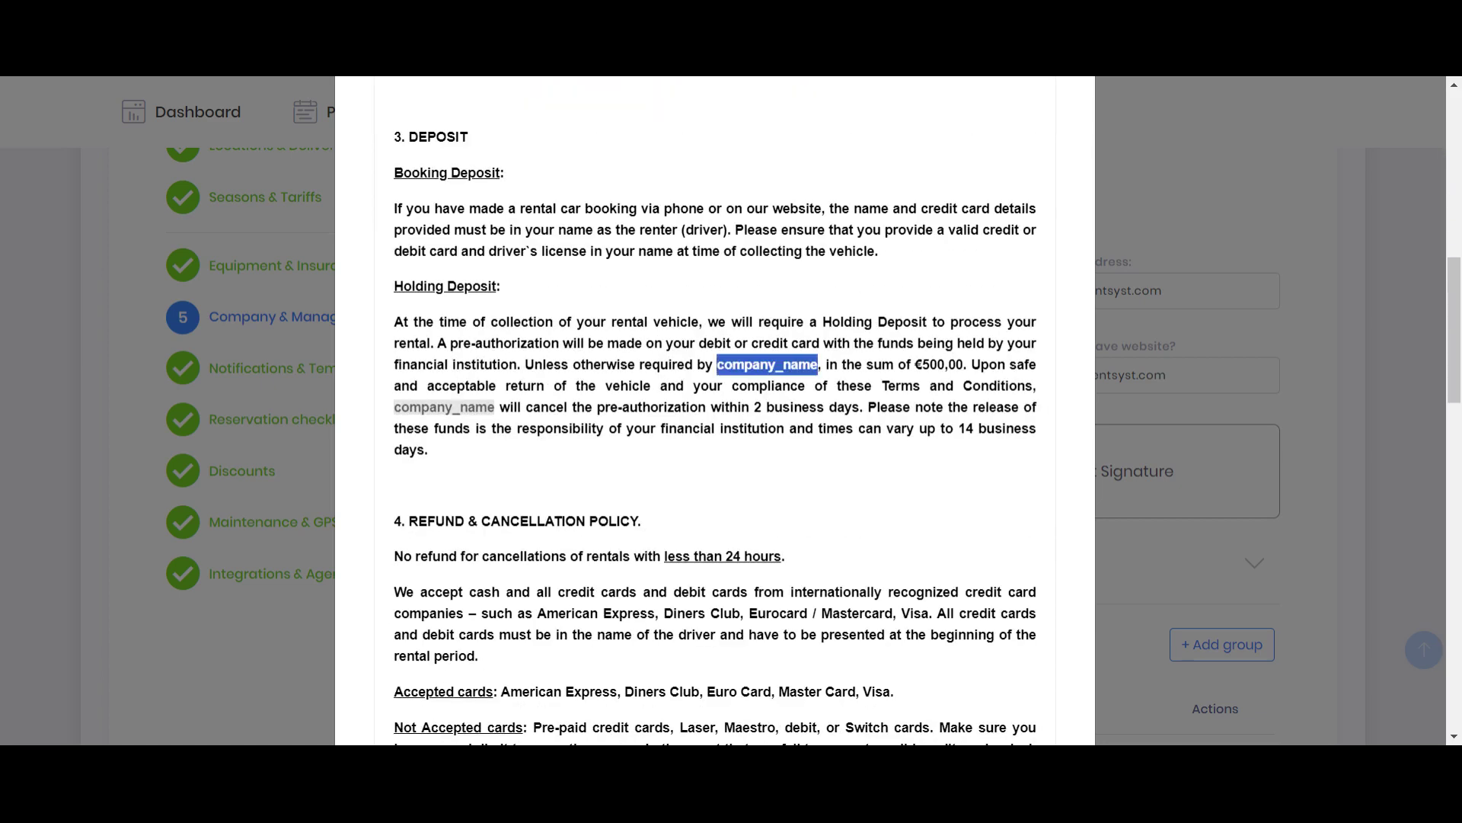
click(838, 365)
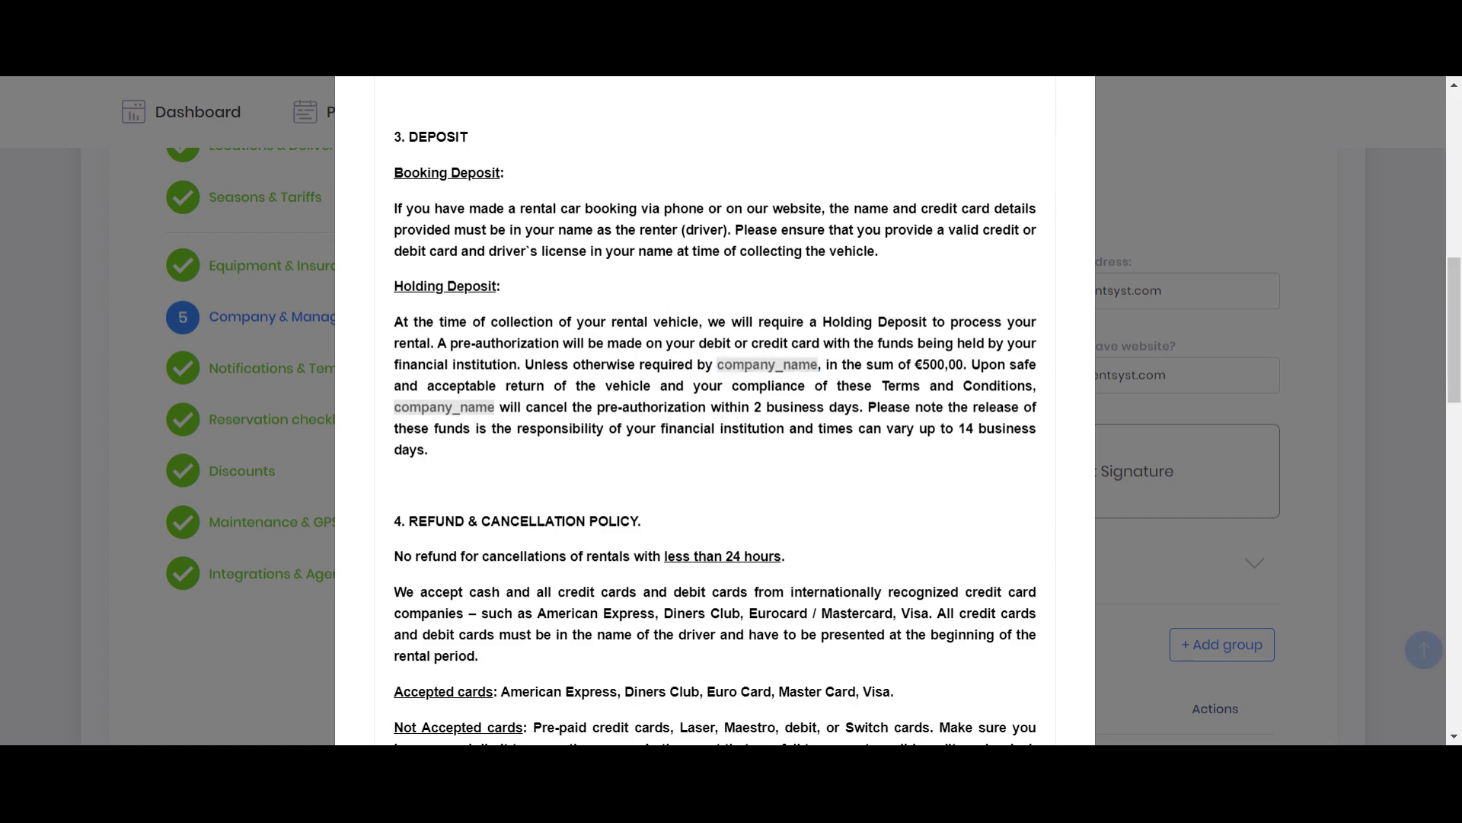
scroll(714, 514, up, 2)
scroll(714, 514, up, 4)
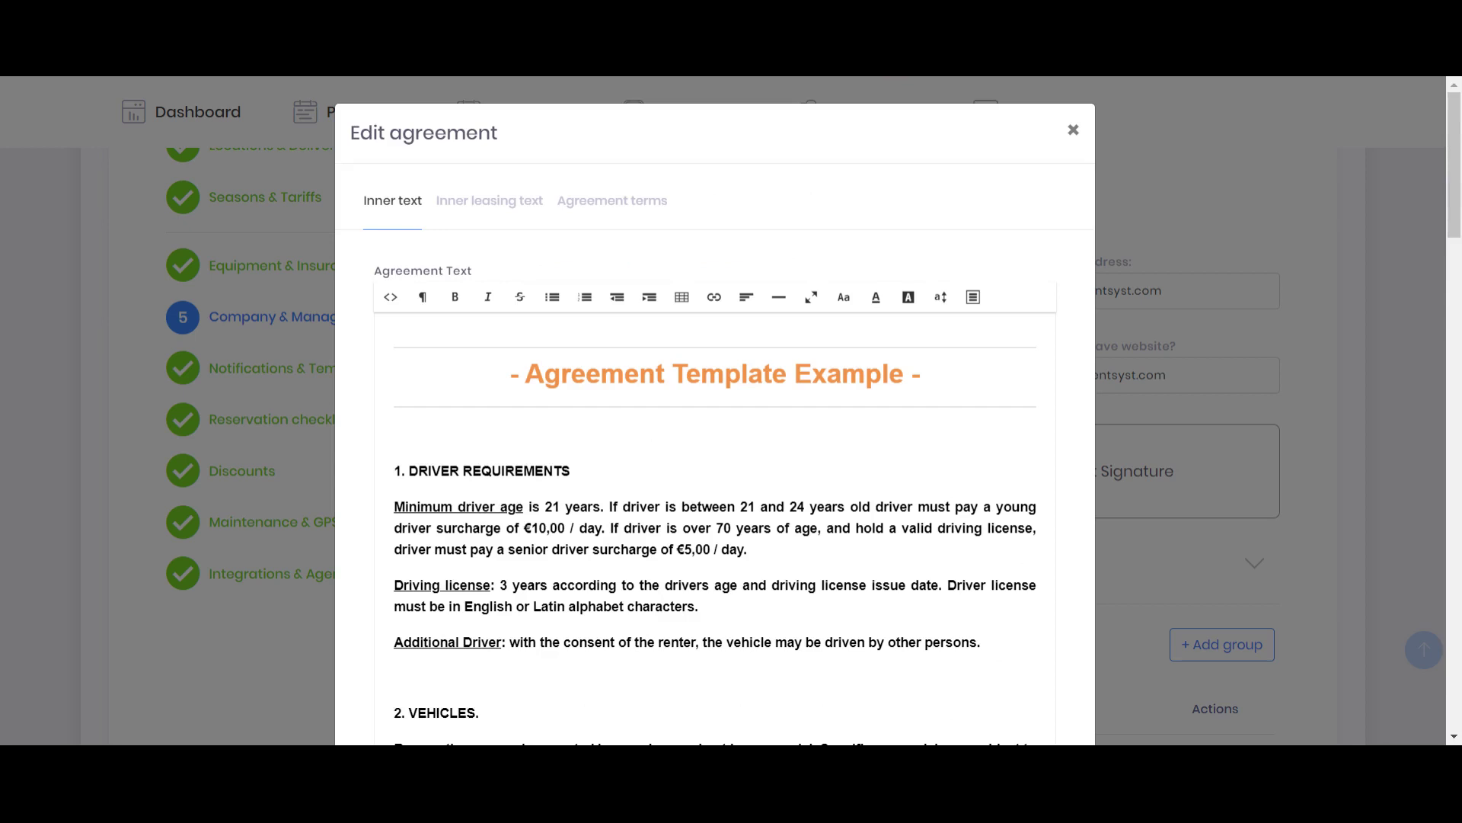
click(1074, 130)
scroll(466, 350, up, 3)
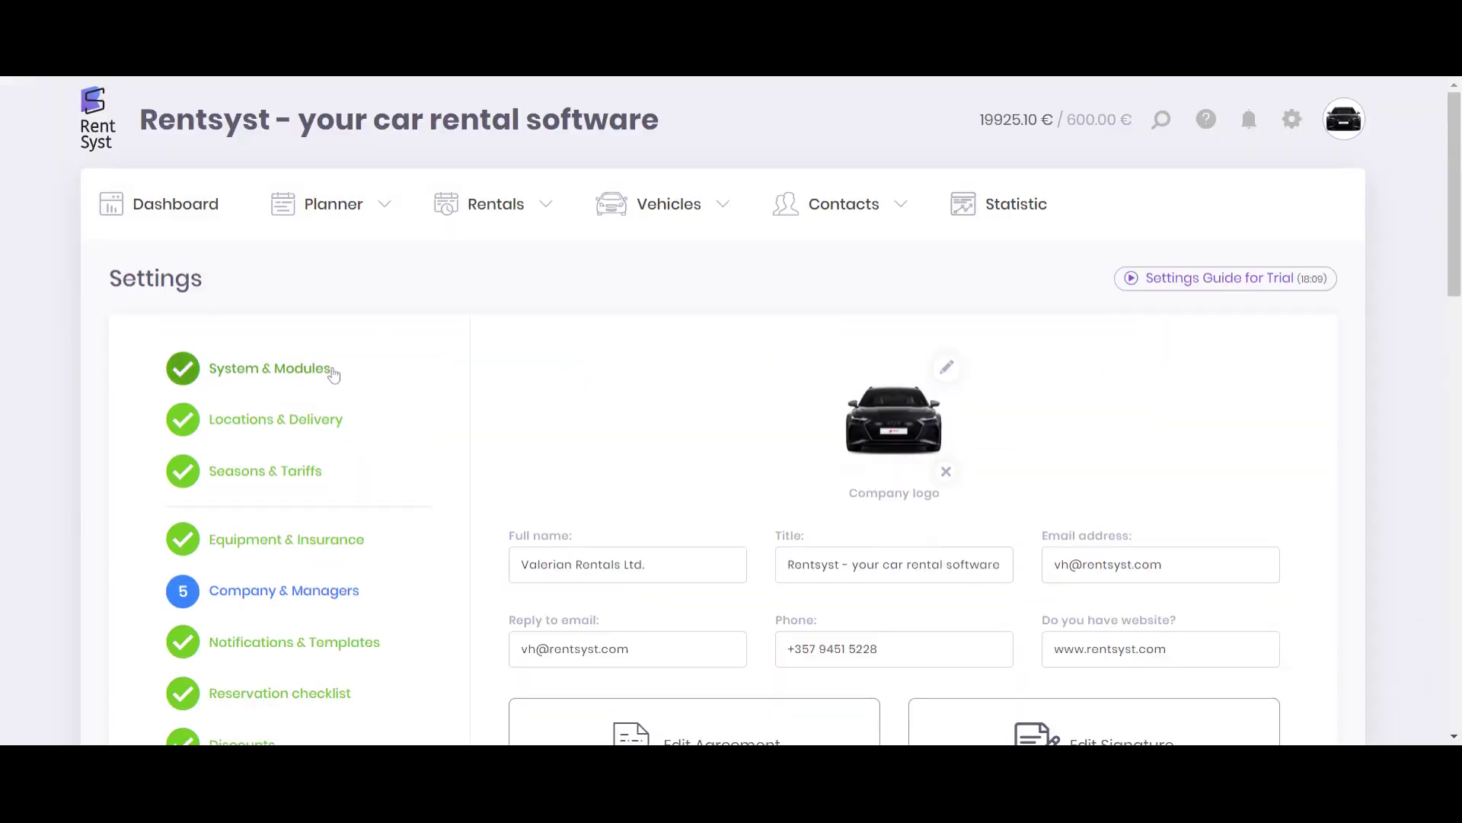
Step: From System & Modules advanced settings, go to the Reservation checklist section
click(332, 372)
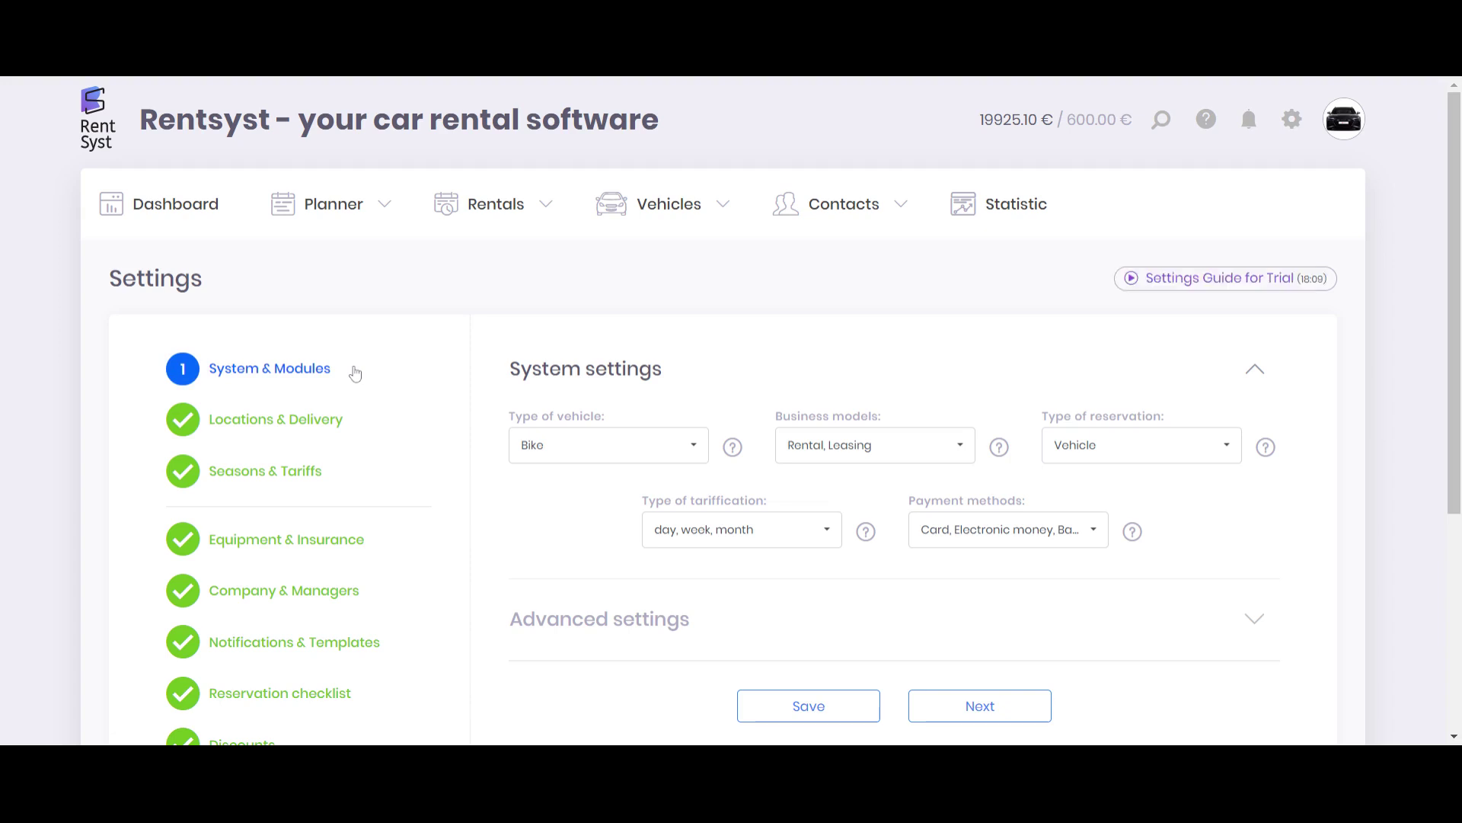
scroll(693, 574, down, 2)
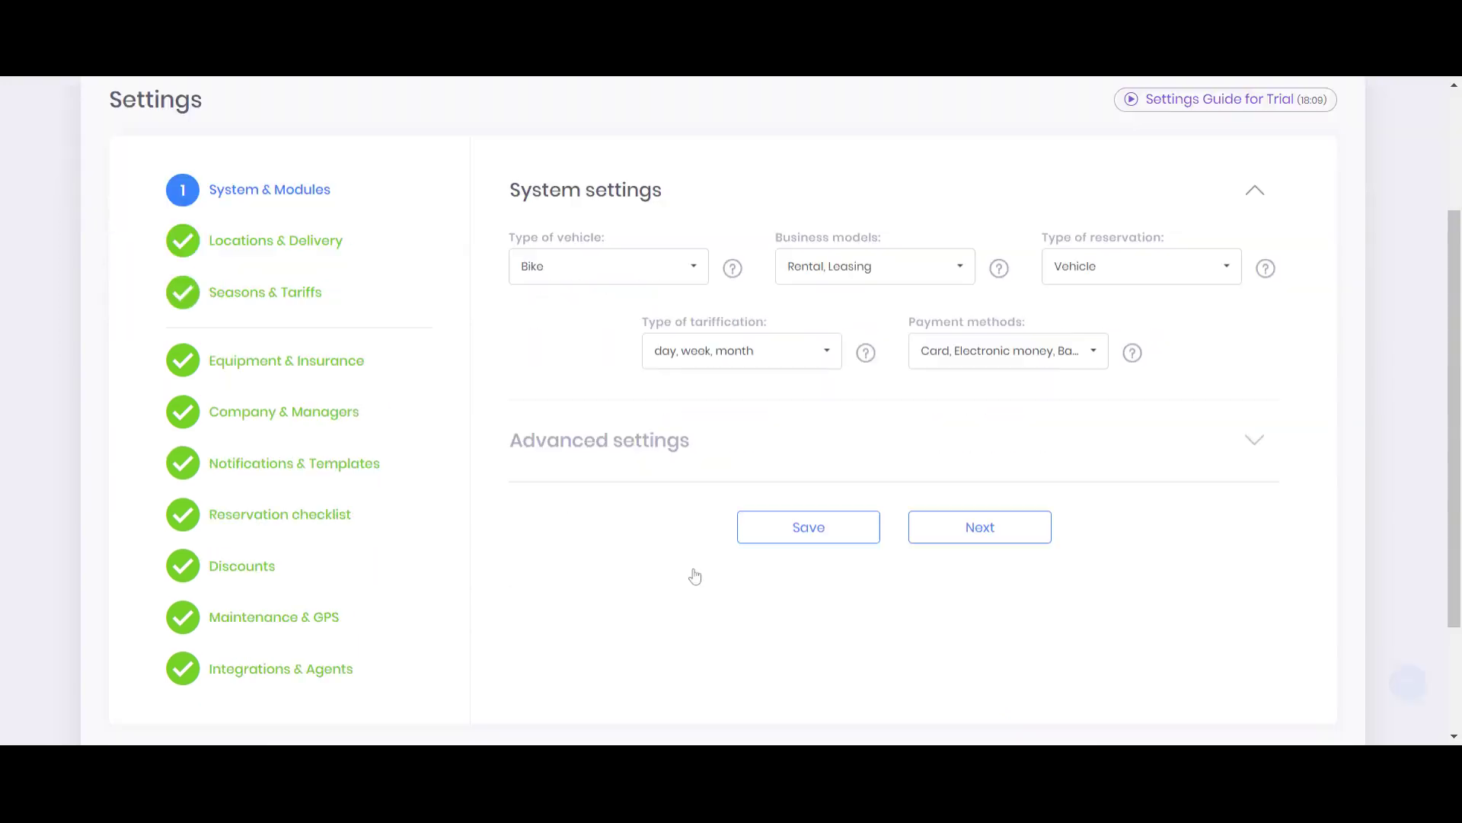
click(713, 463)
scroll(728, 422, down, 3)
scroll(729, 422, down, 3)
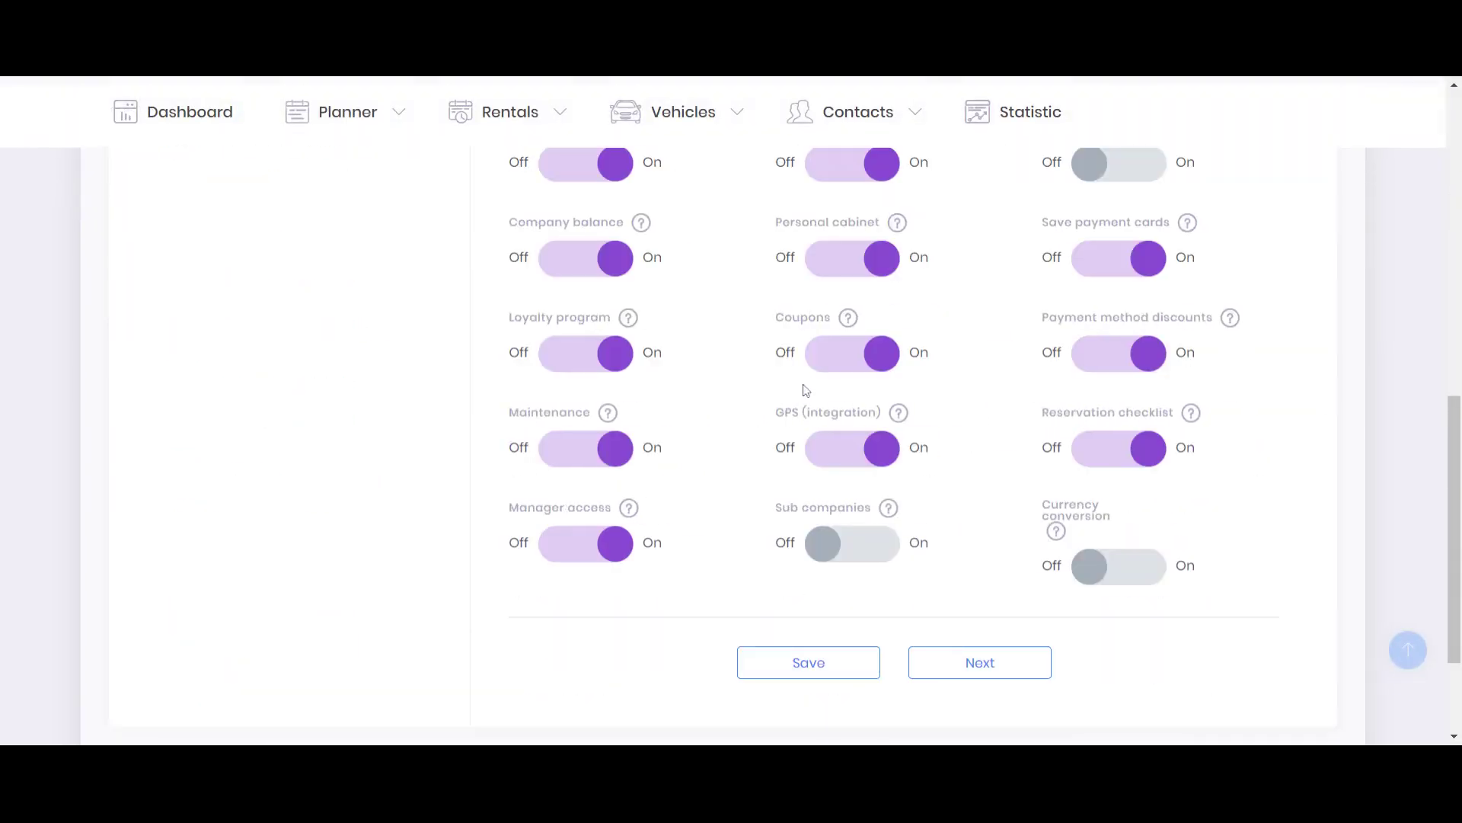
drag(1042, 418, 1177, 416)
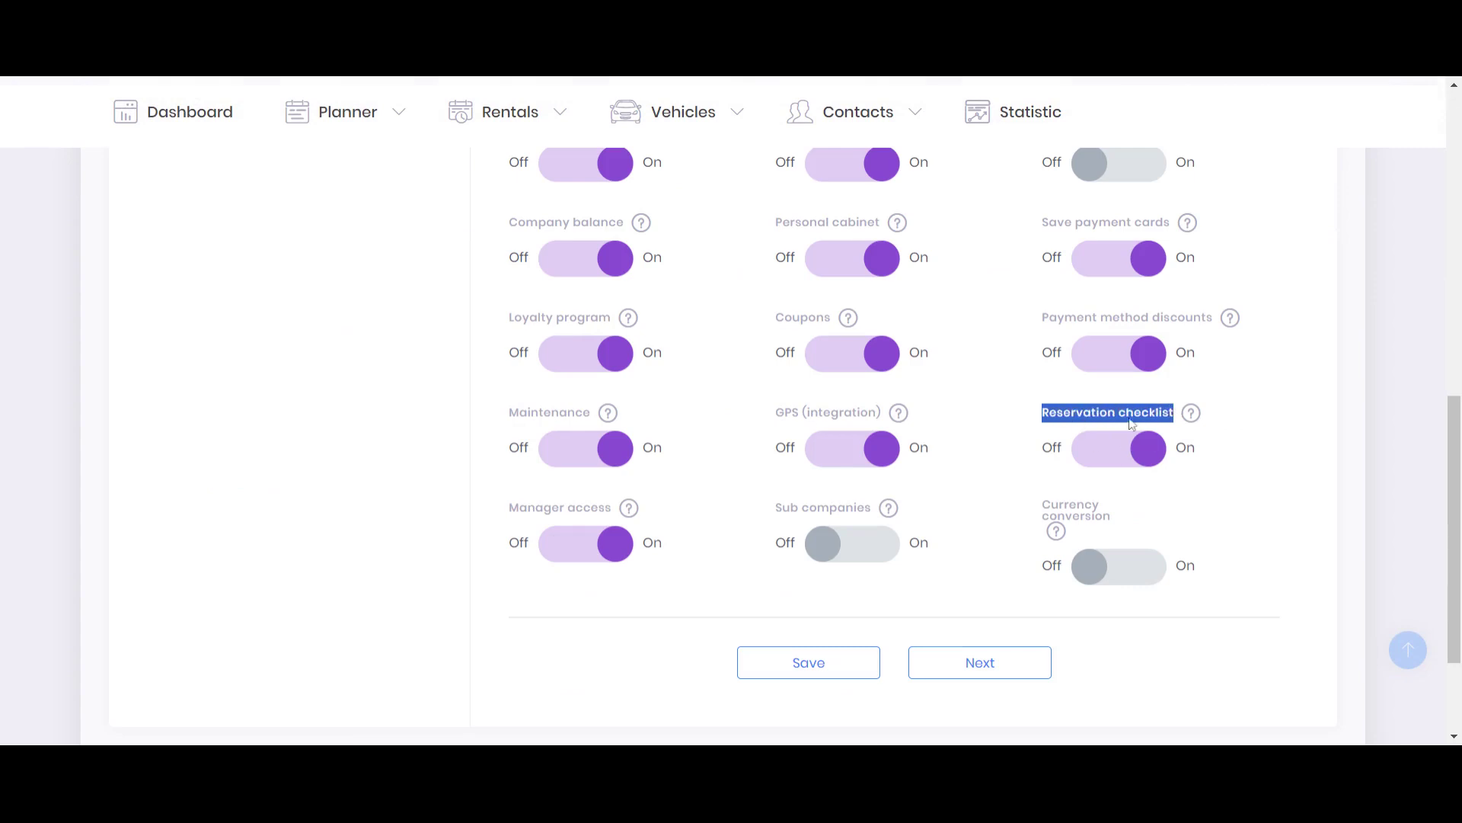
scroll(451, 496, up, 4)
click(245, 426)
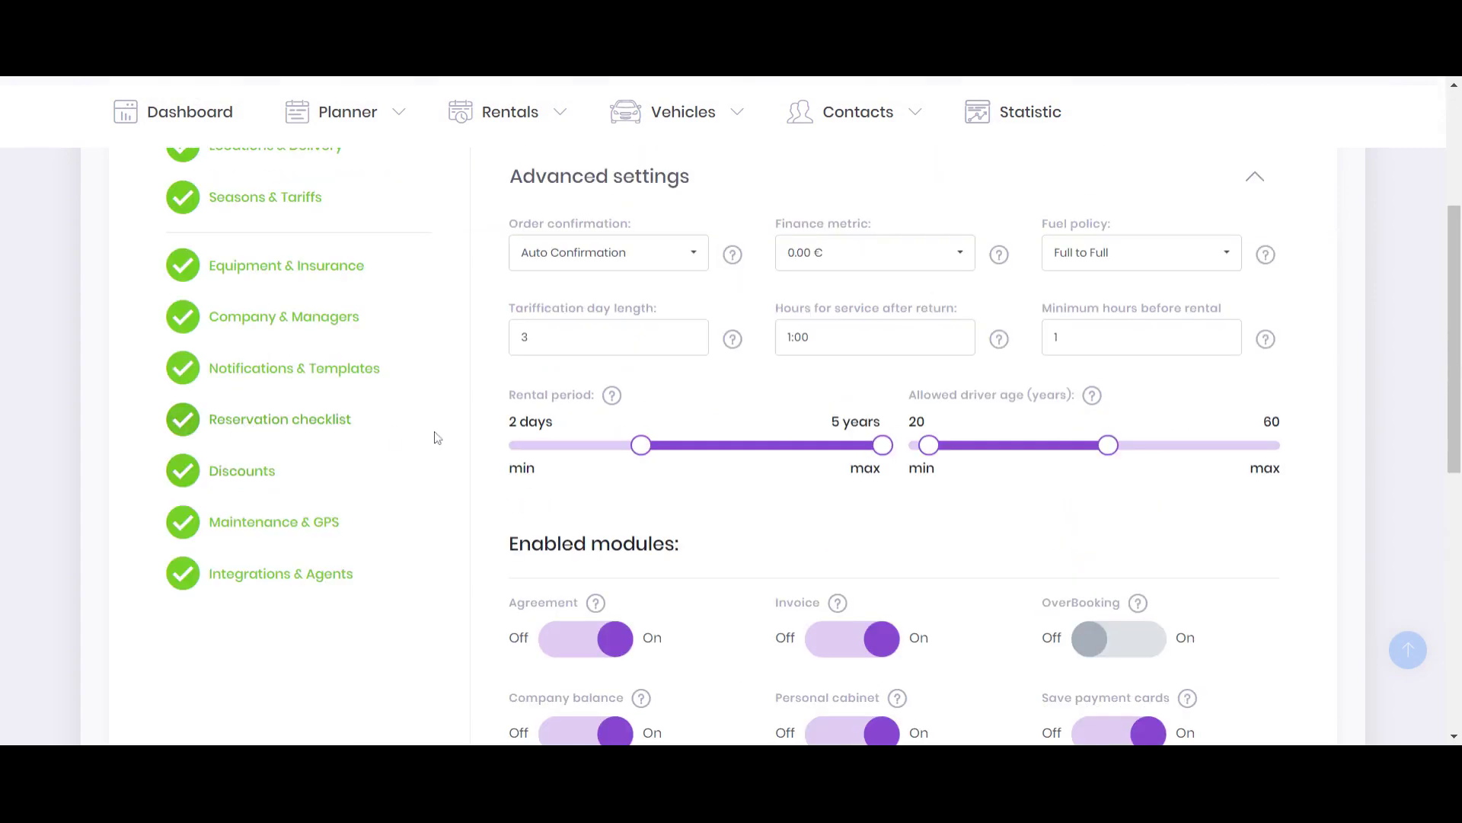
drag(514, 352, 718, 352)
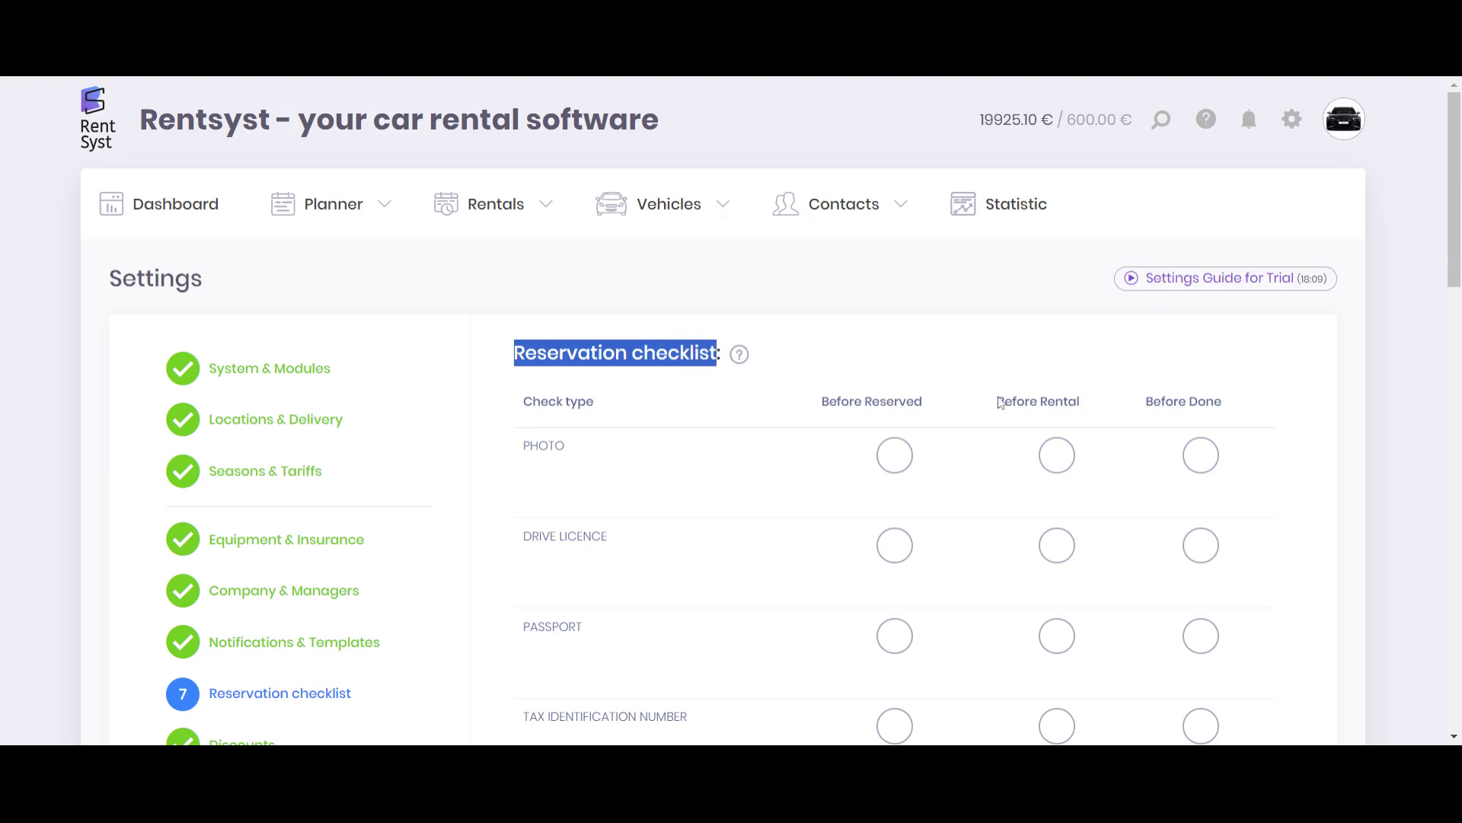
Step: Note the Before Done stage column, then go to Planner > Daily plan
drag(998, 403, 1262, 409)
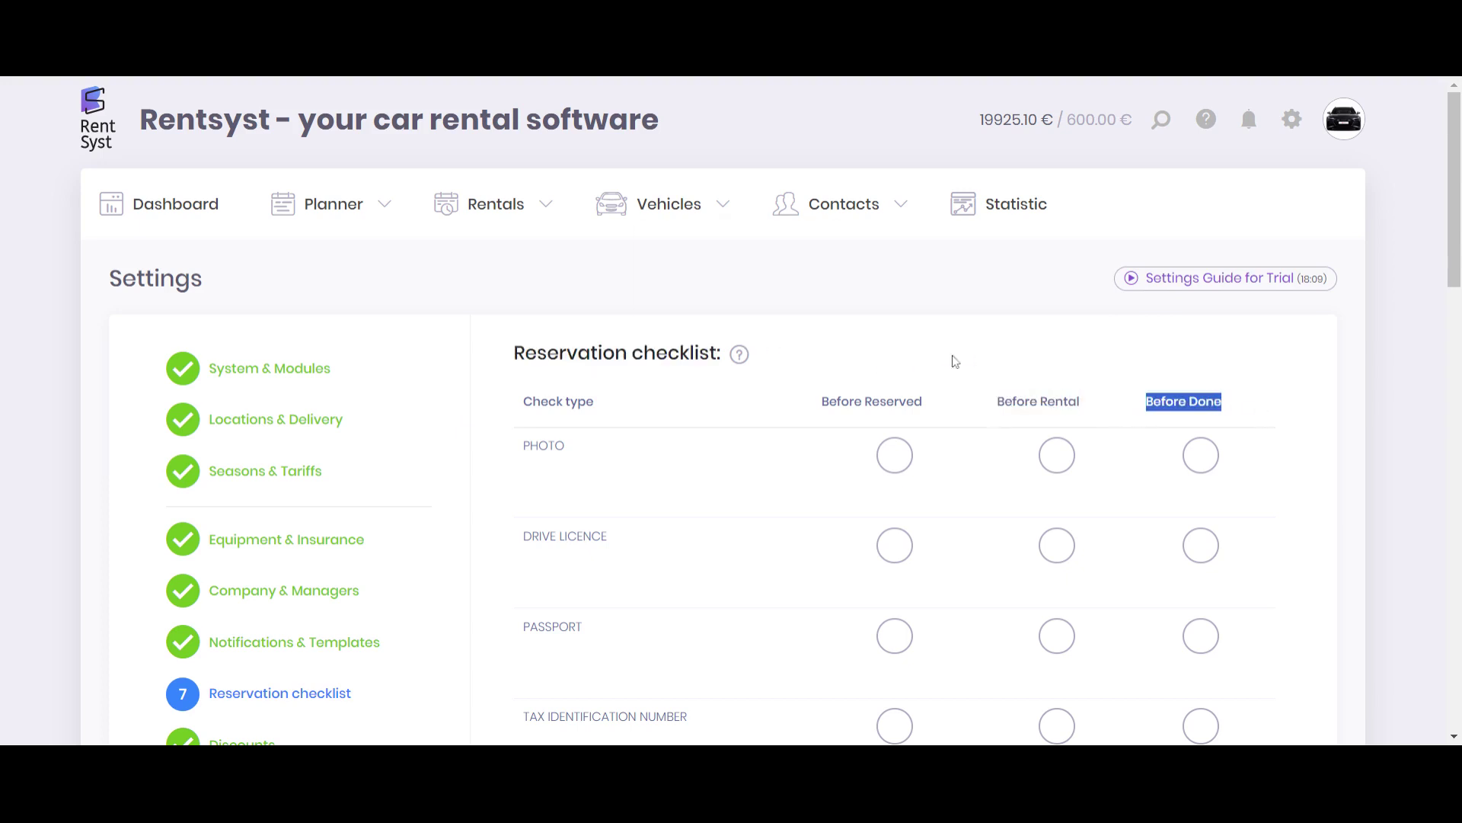
click(351, 204)
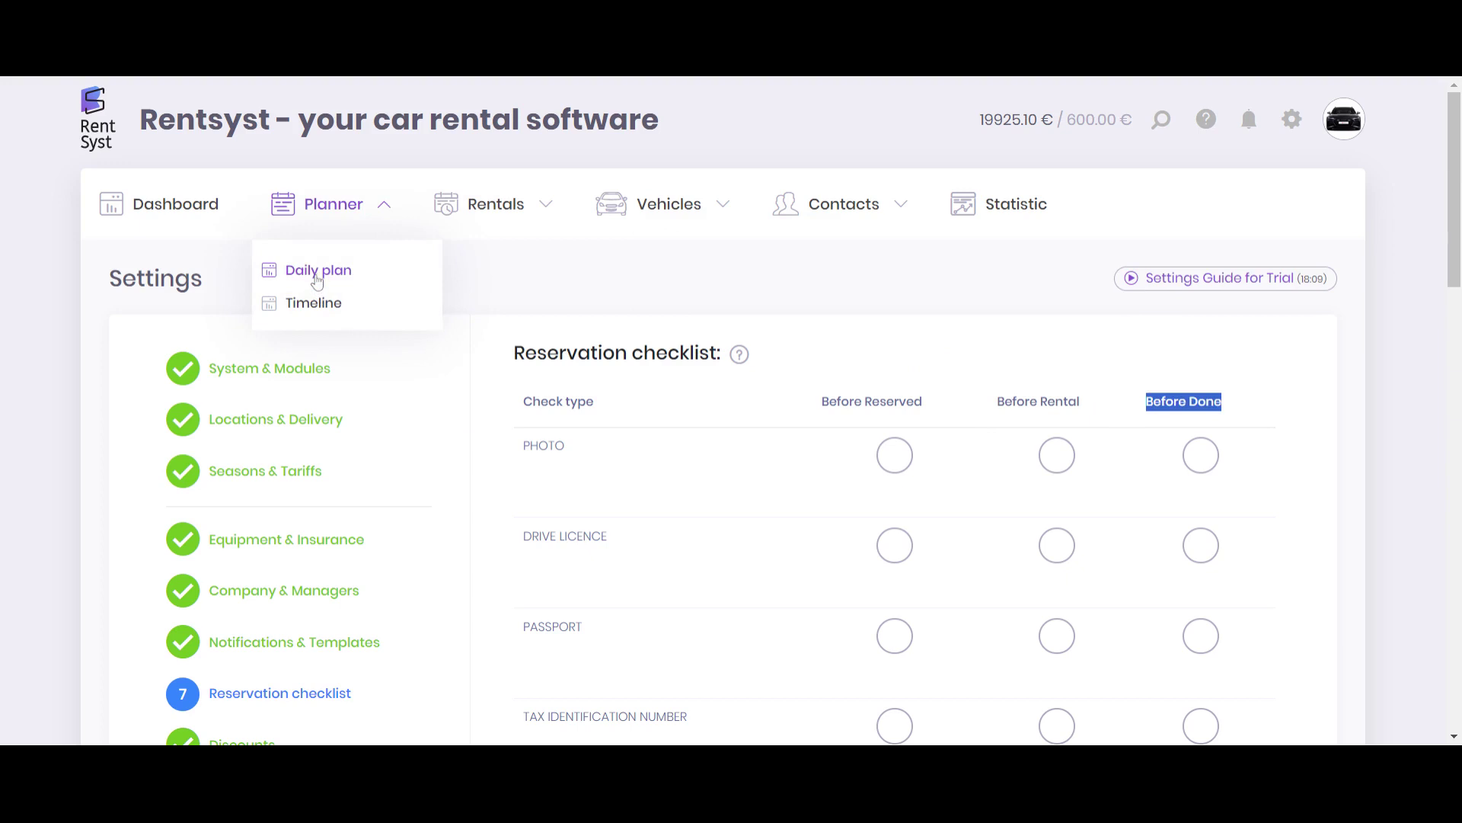
click(317, 273)
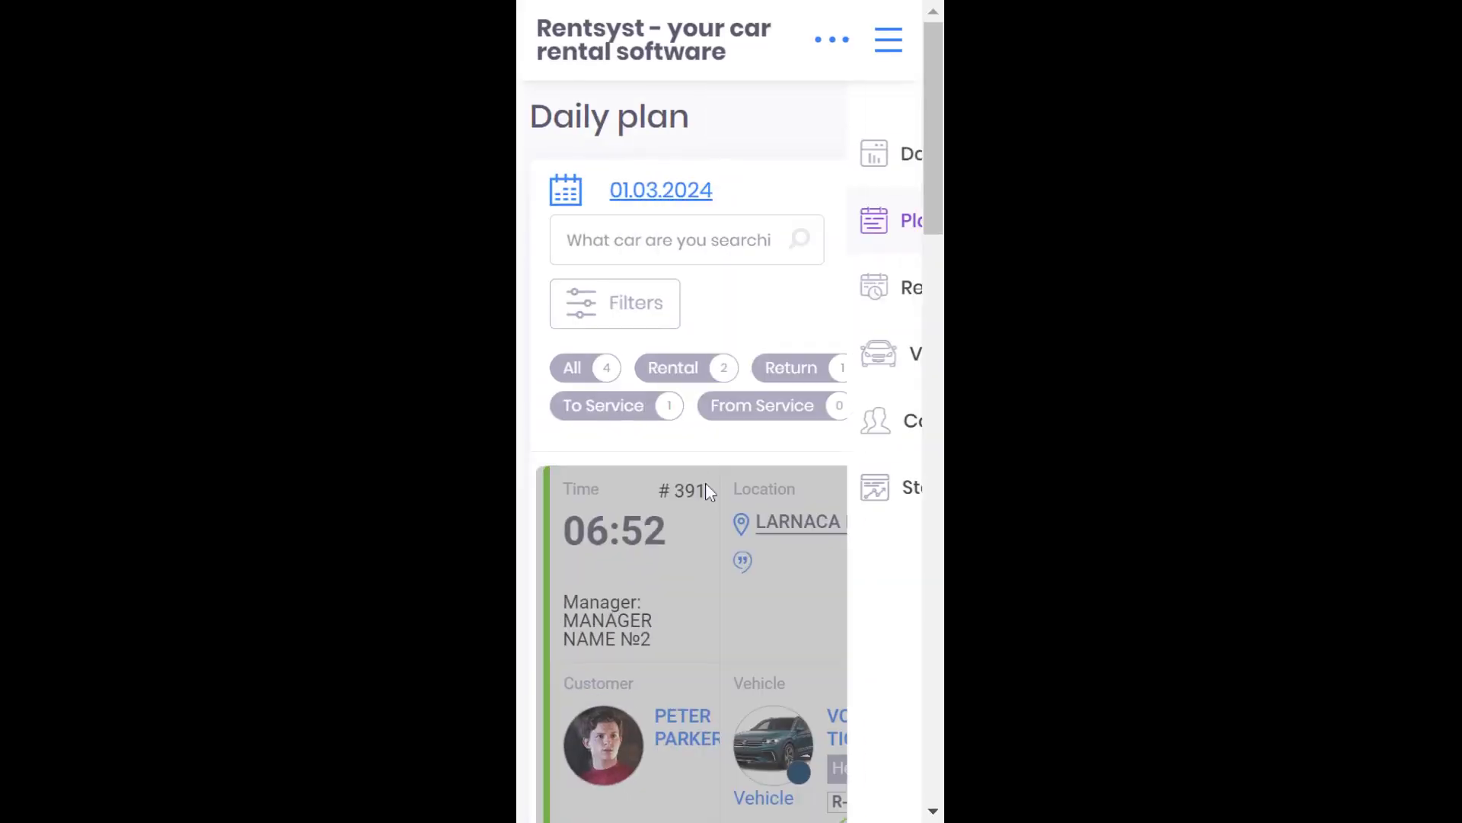
scroll(759, 468, down, 8)
scroll(793, 262, down, 3)
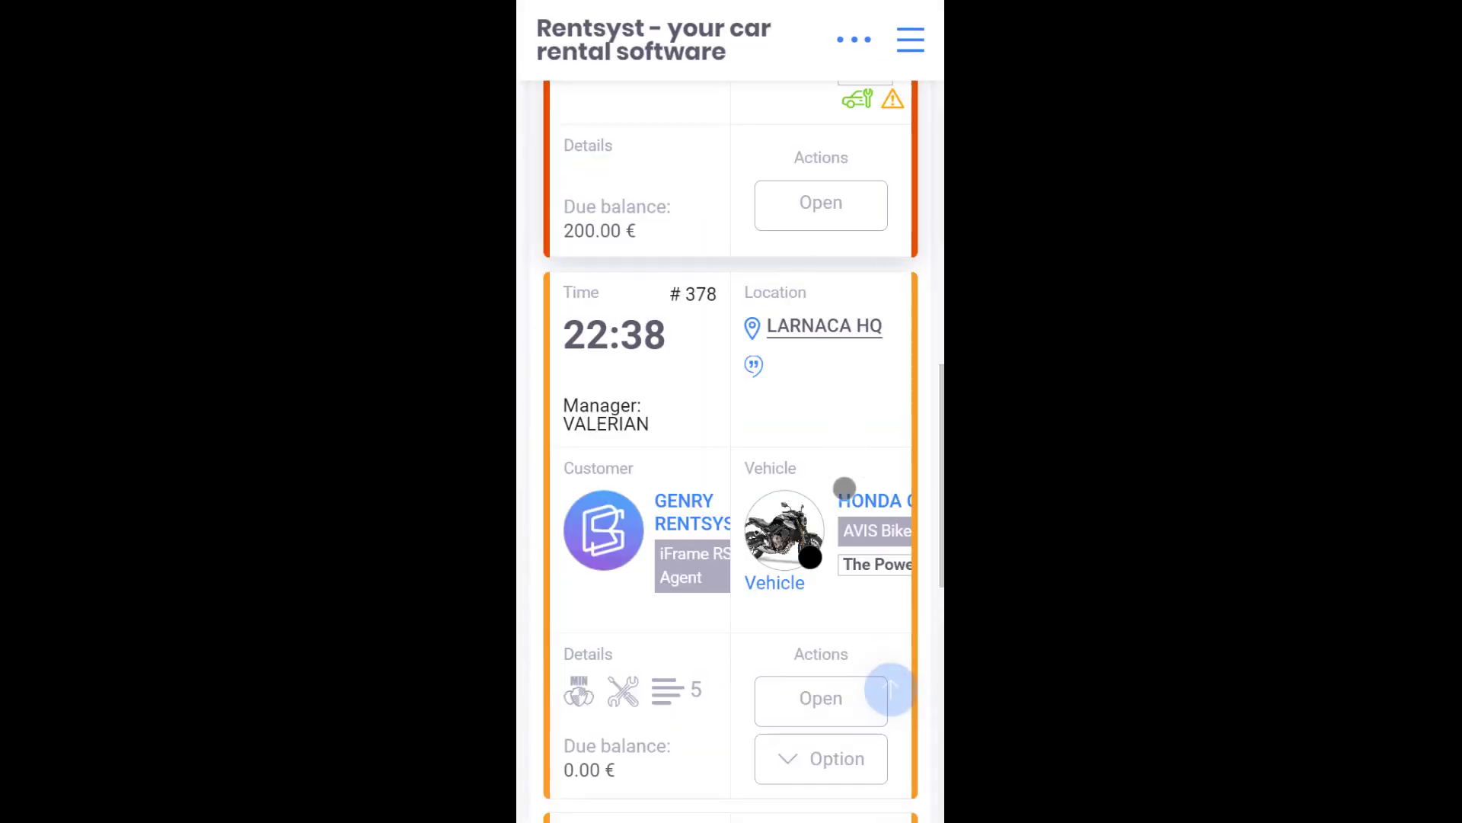
scroll(833, 347, down, 2)
scroll(834, 346, down, 4)
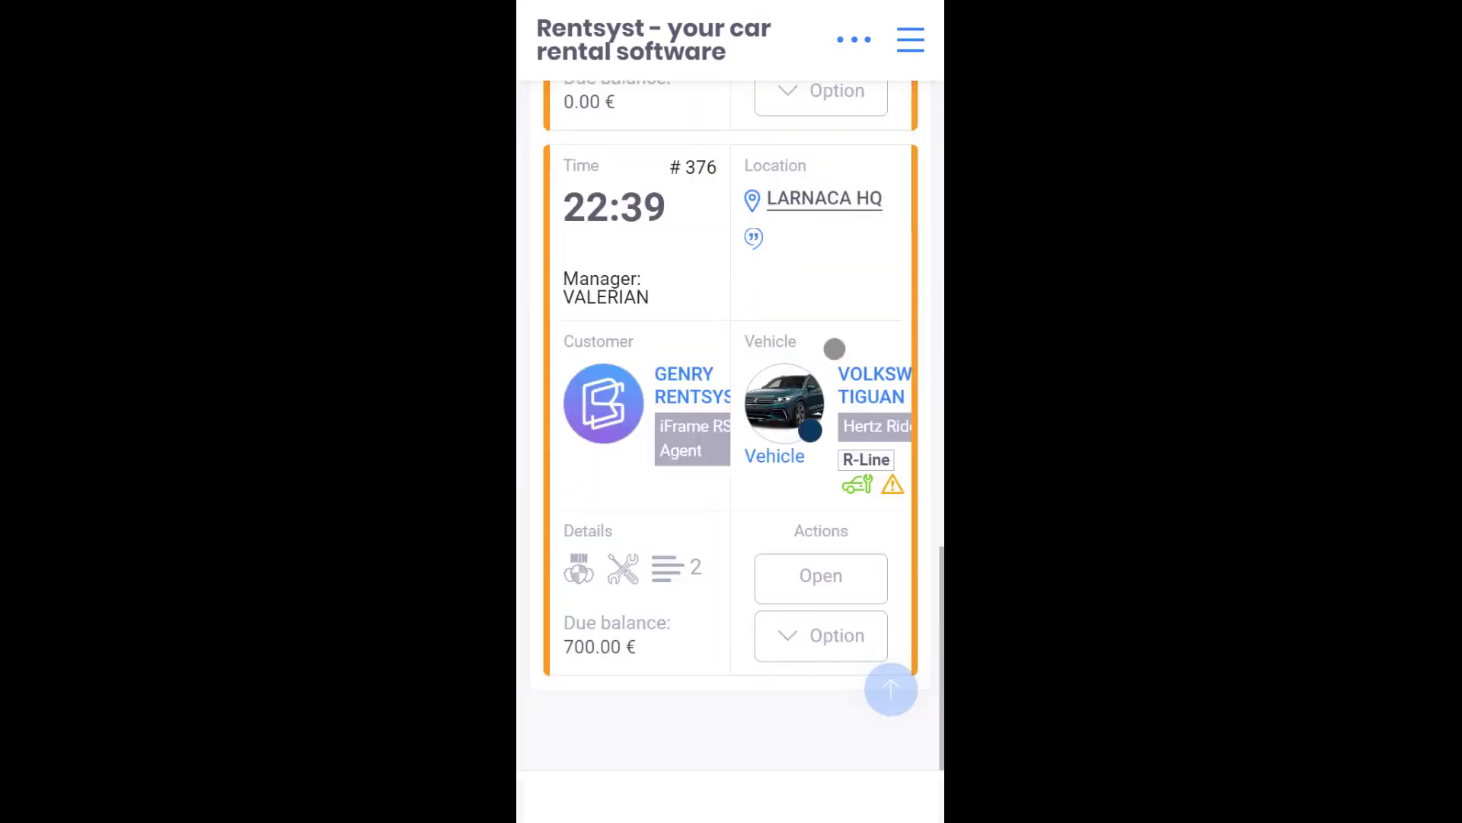
scroll(834, 346, up, 2)
Step: From card #378's options reach its check order and toggle the Summary panel
click(793, 377)
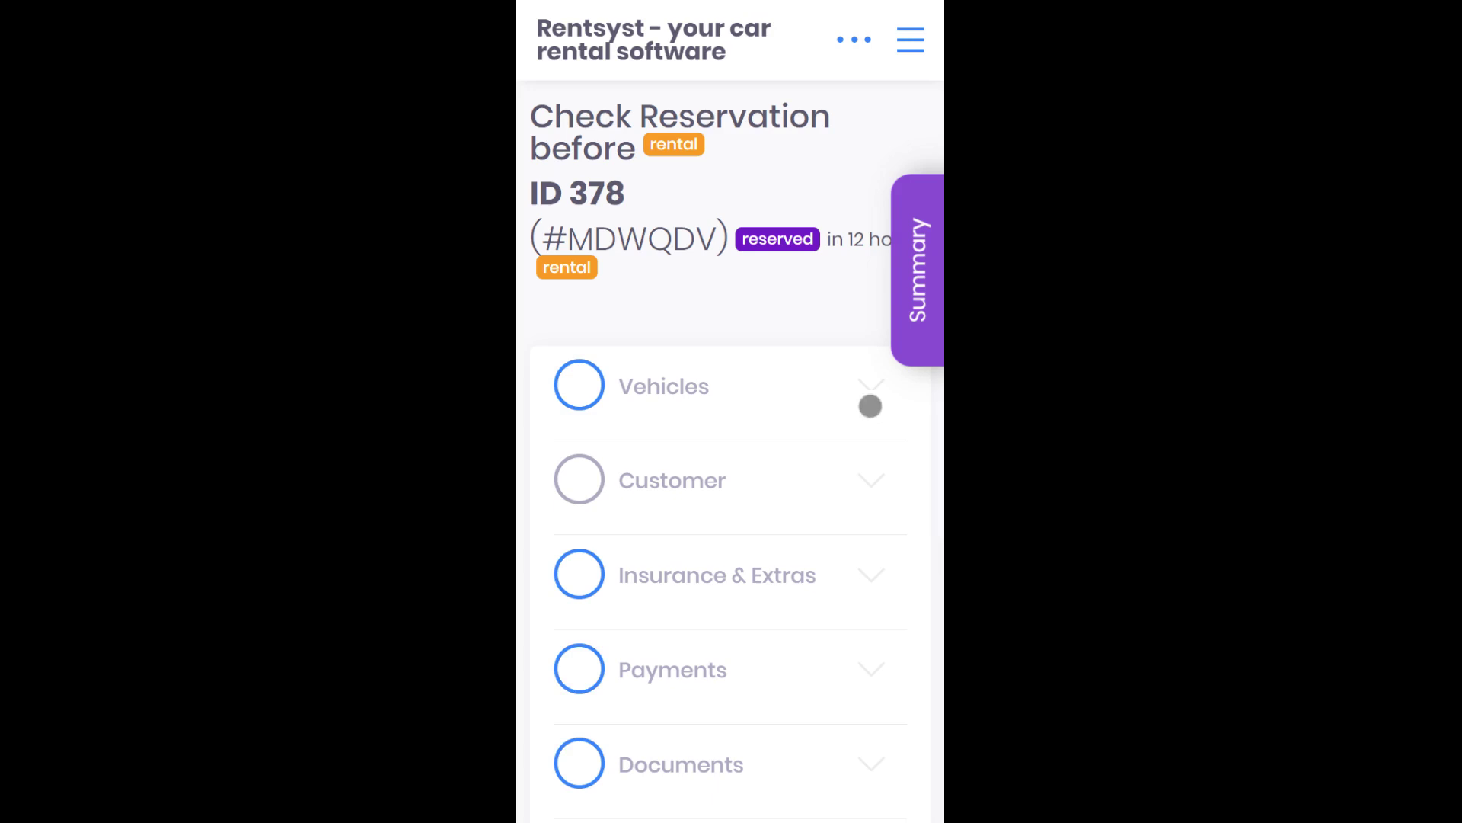
click(914, 263)
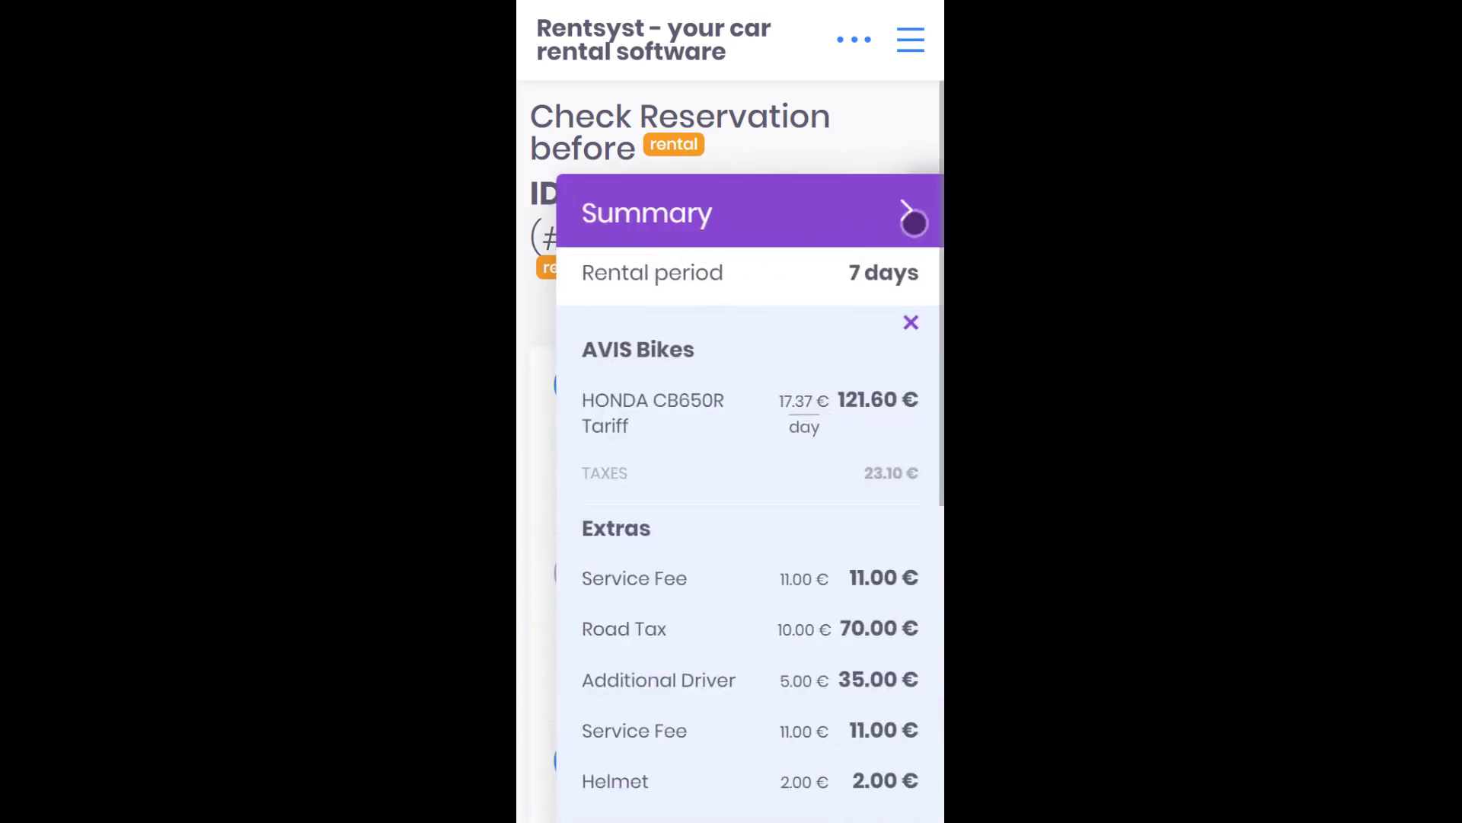
click(914, 217)
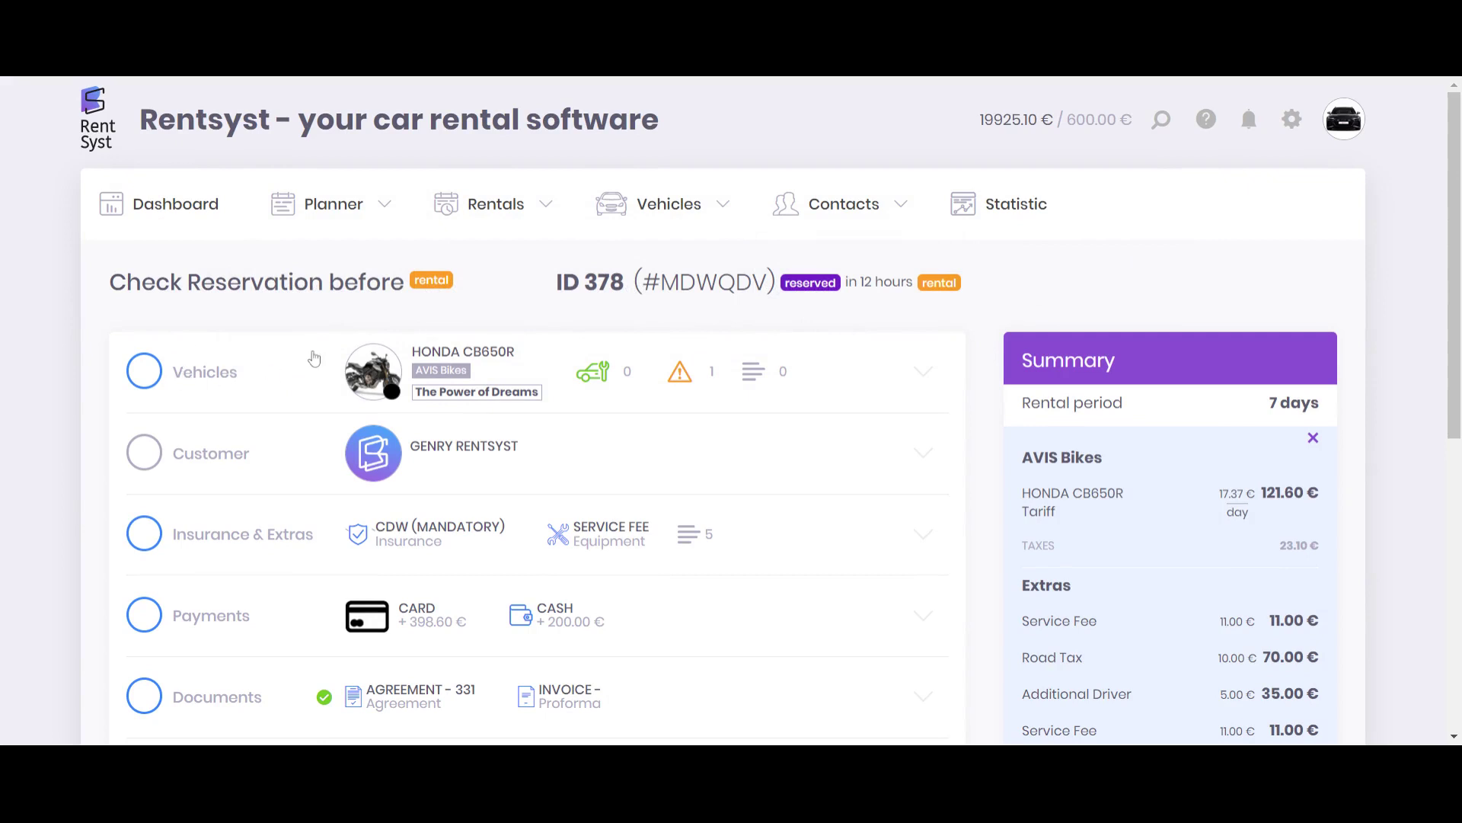
scroll(315, 361, down, 1)
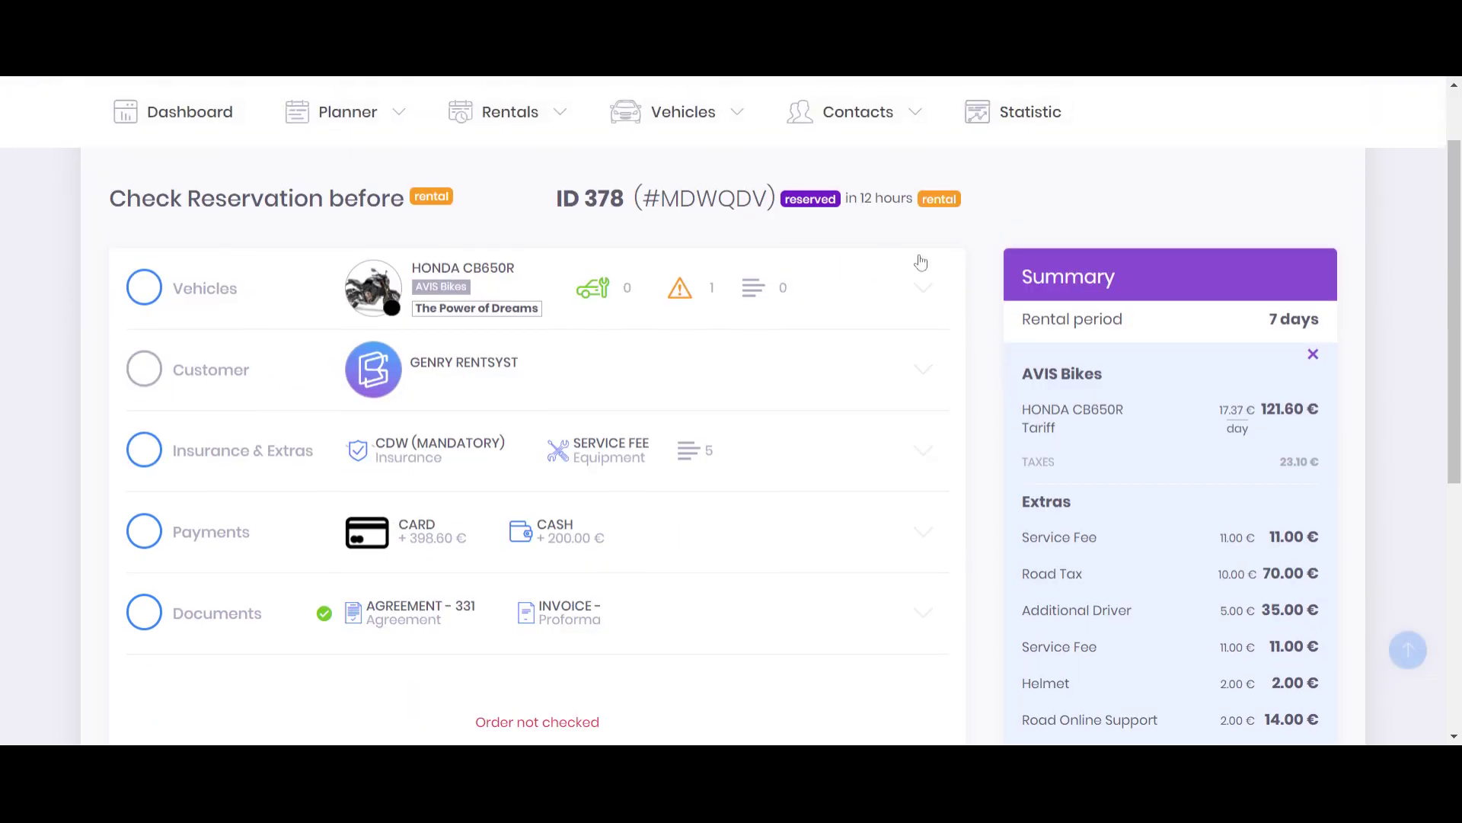
Step: Expand the Vehicles check for reservation 378 and show the Damages diagram
click(898, 288)
scroll(675, 354, down, 1)
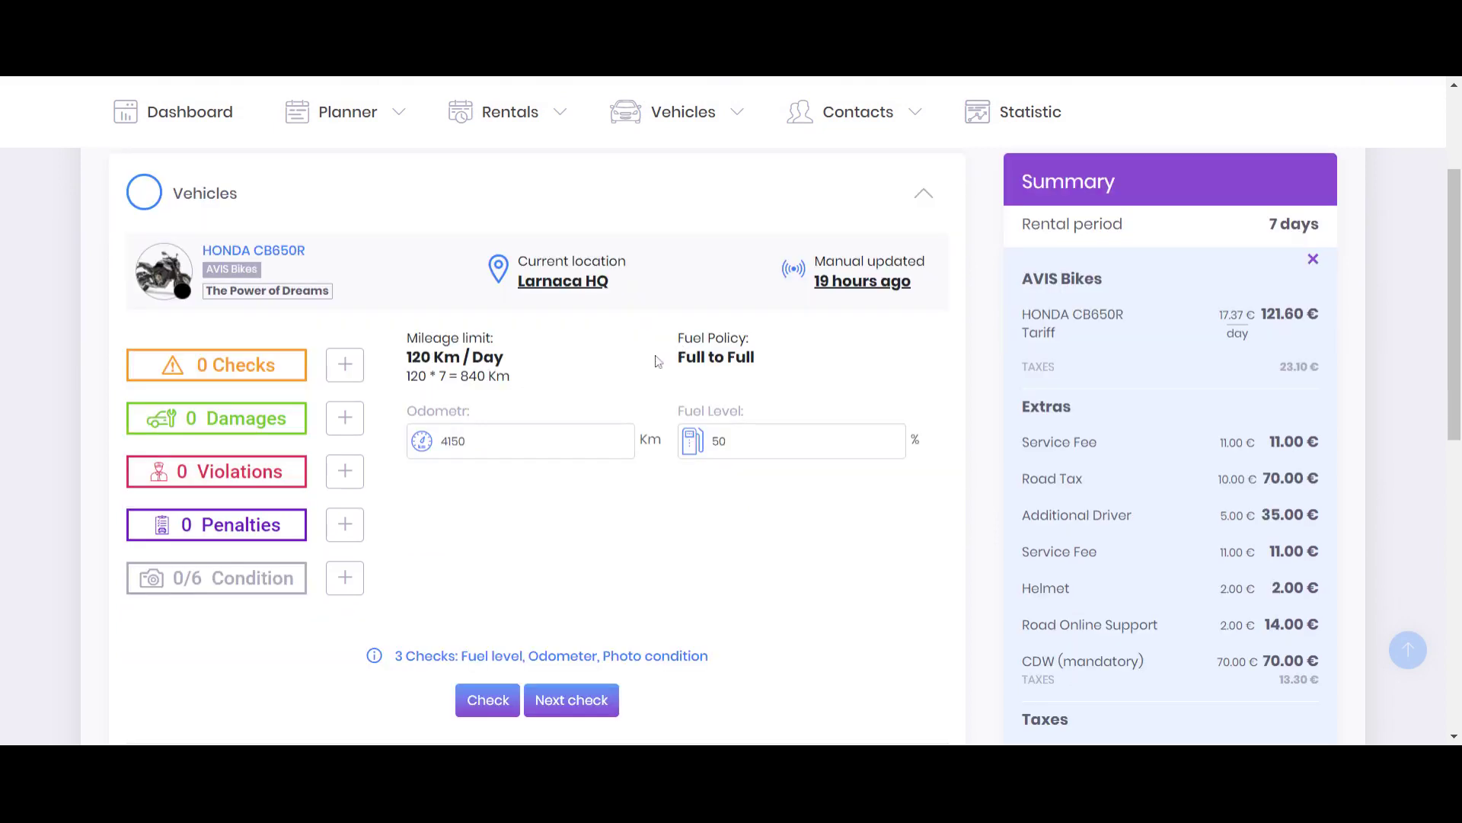
scroll(464, 522, down, 1)
click(351, 325)
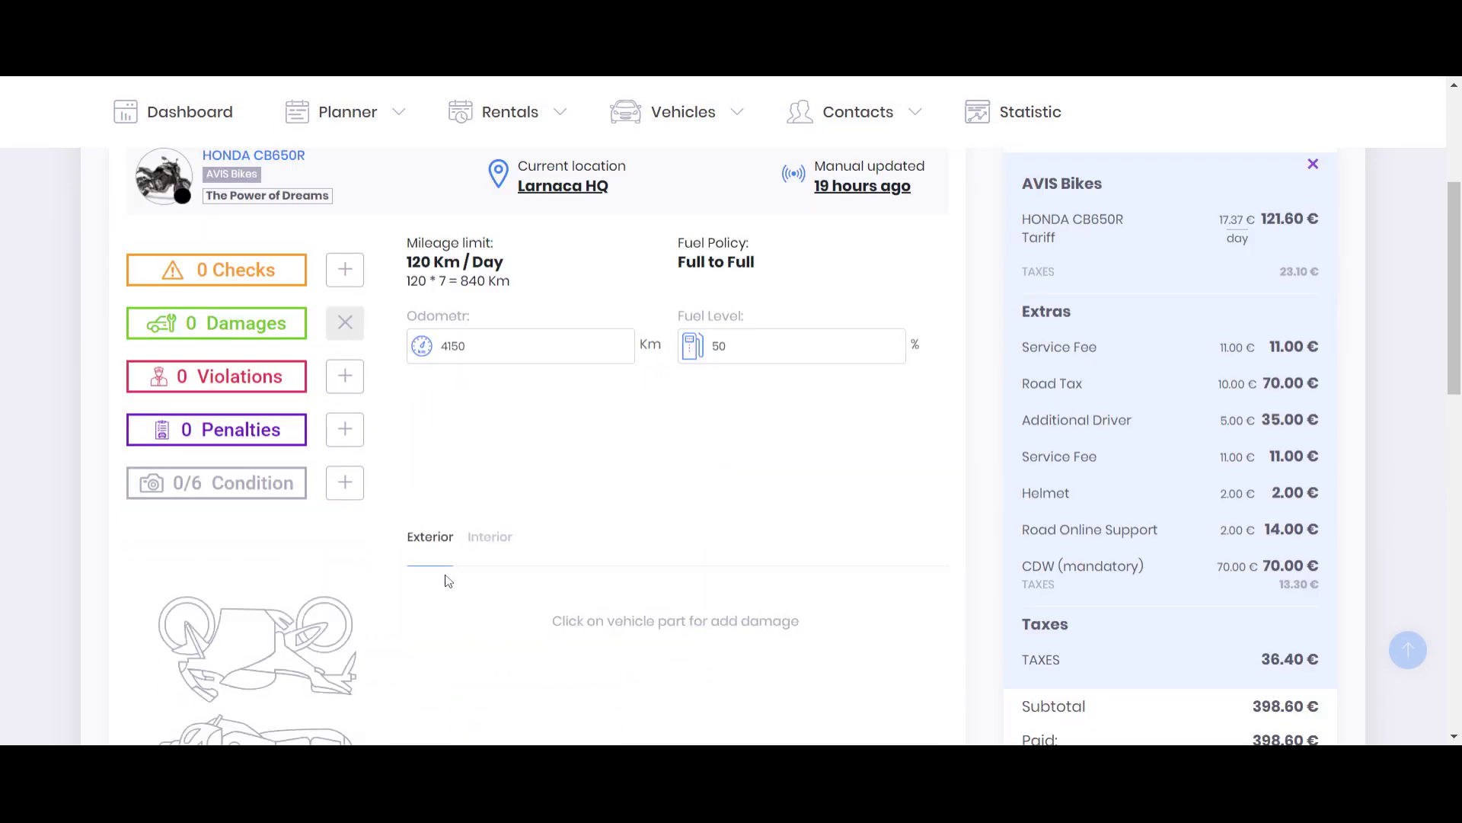
scroll(246, 361, down, 3)
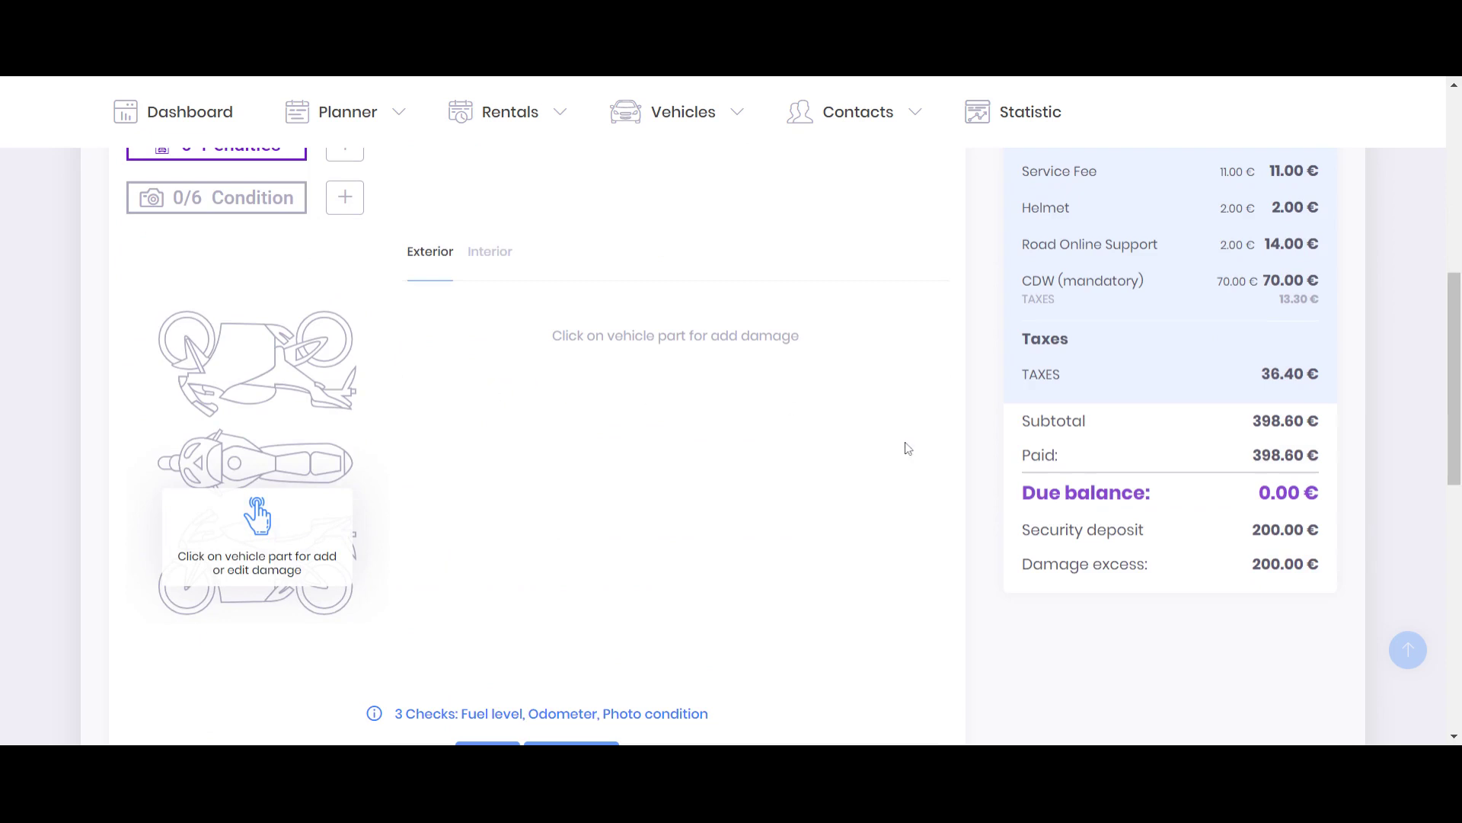
scroll(909, 448, up, 3)
scroll(897, 454, up, 1)
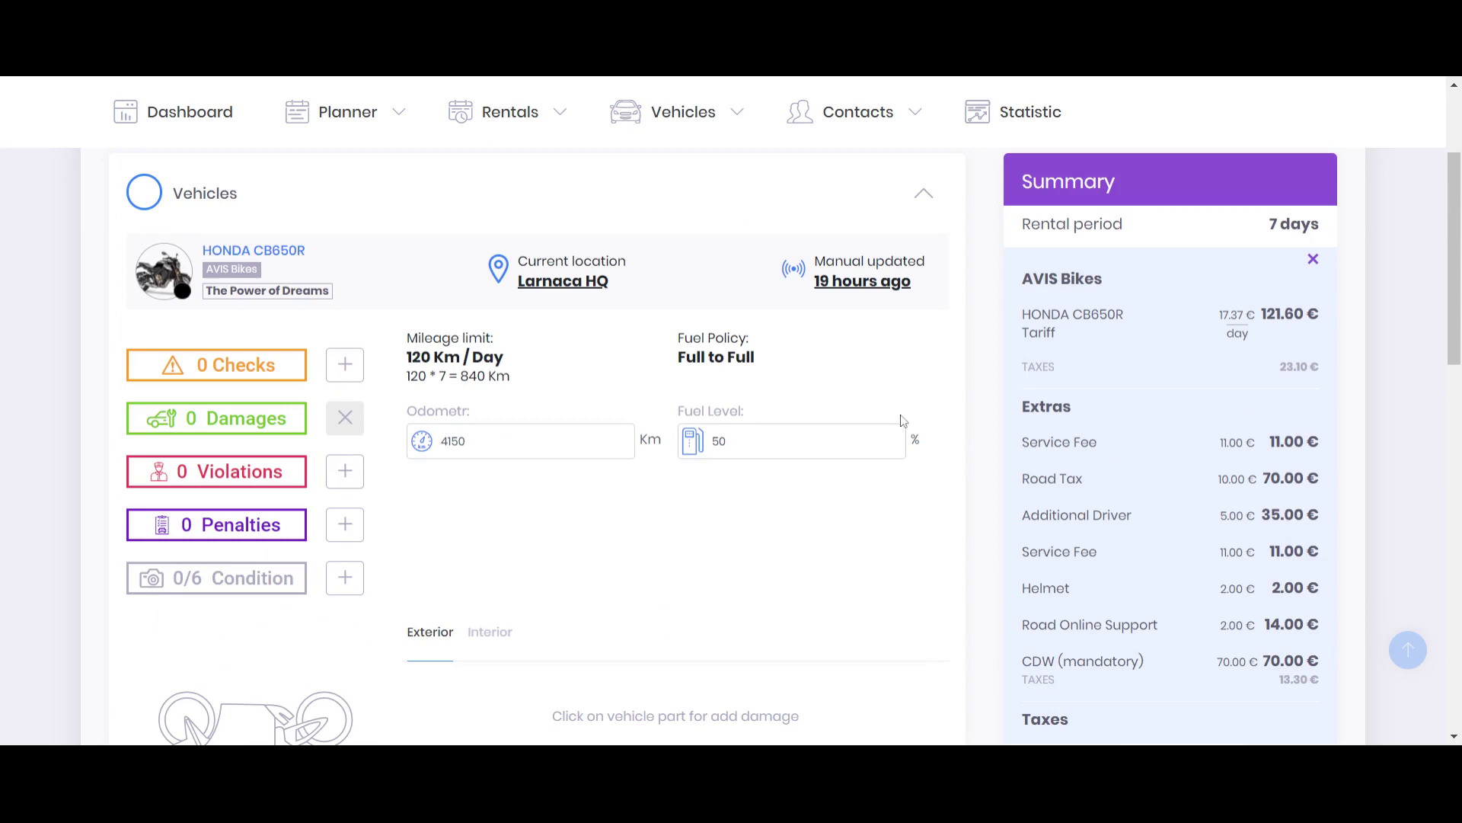
scroll(904, 420, up, 1)
scroll(903, 420, up, 1)
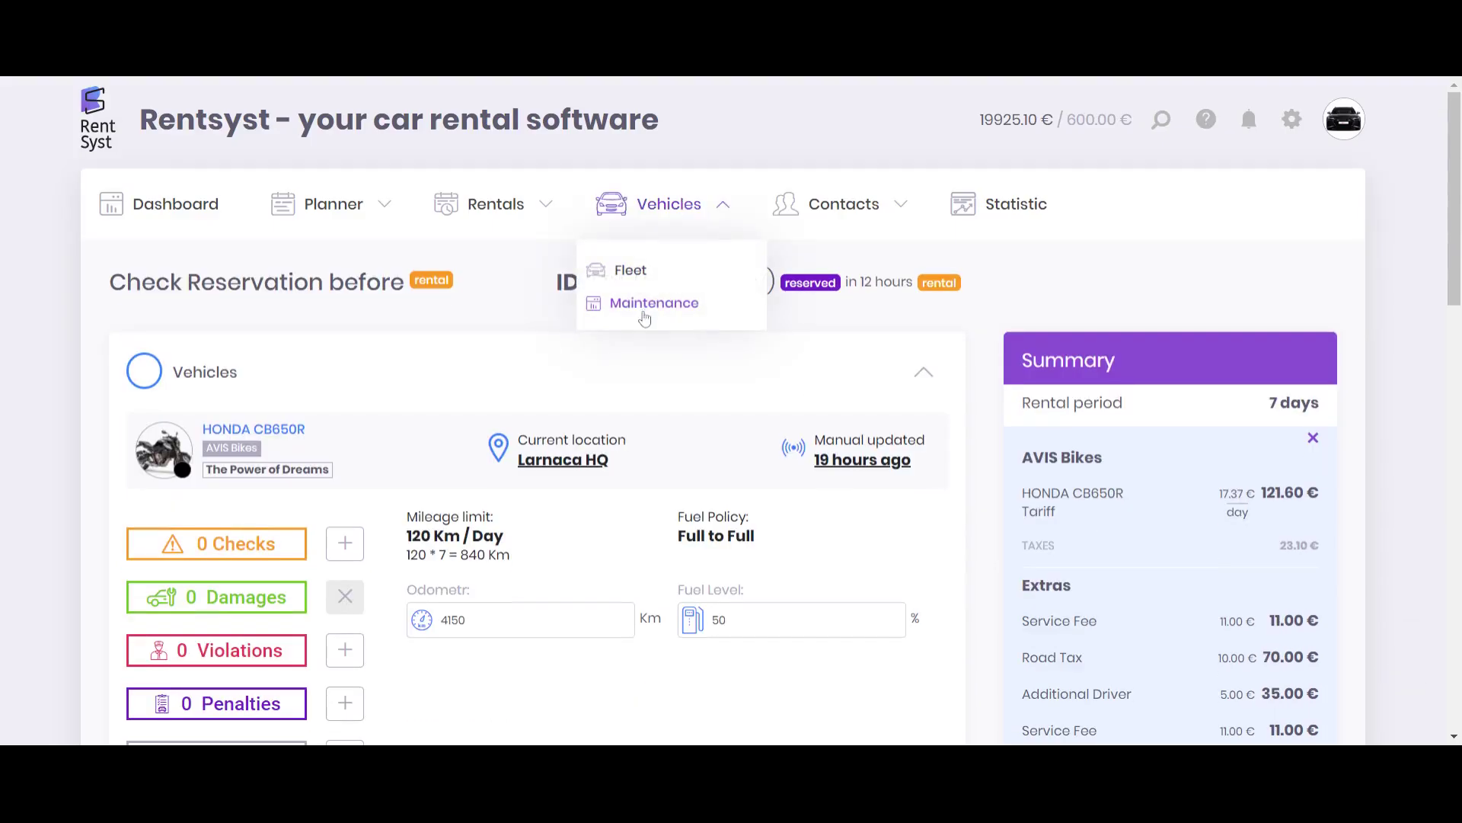
Step: Go to the Maintenance page and switch to the Order Service list
click(645, 319)
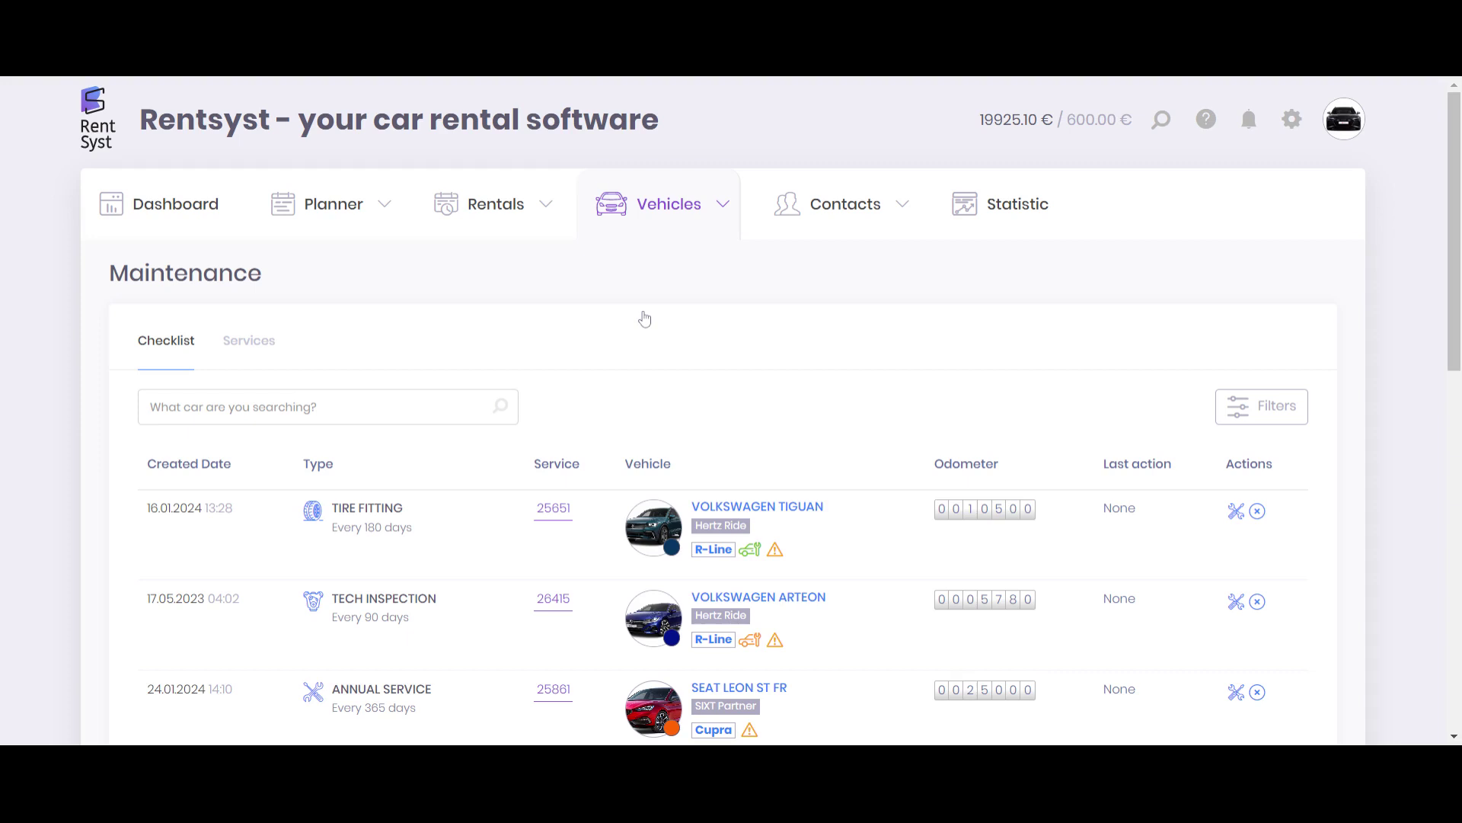
drag(105, 283, 275, 283)
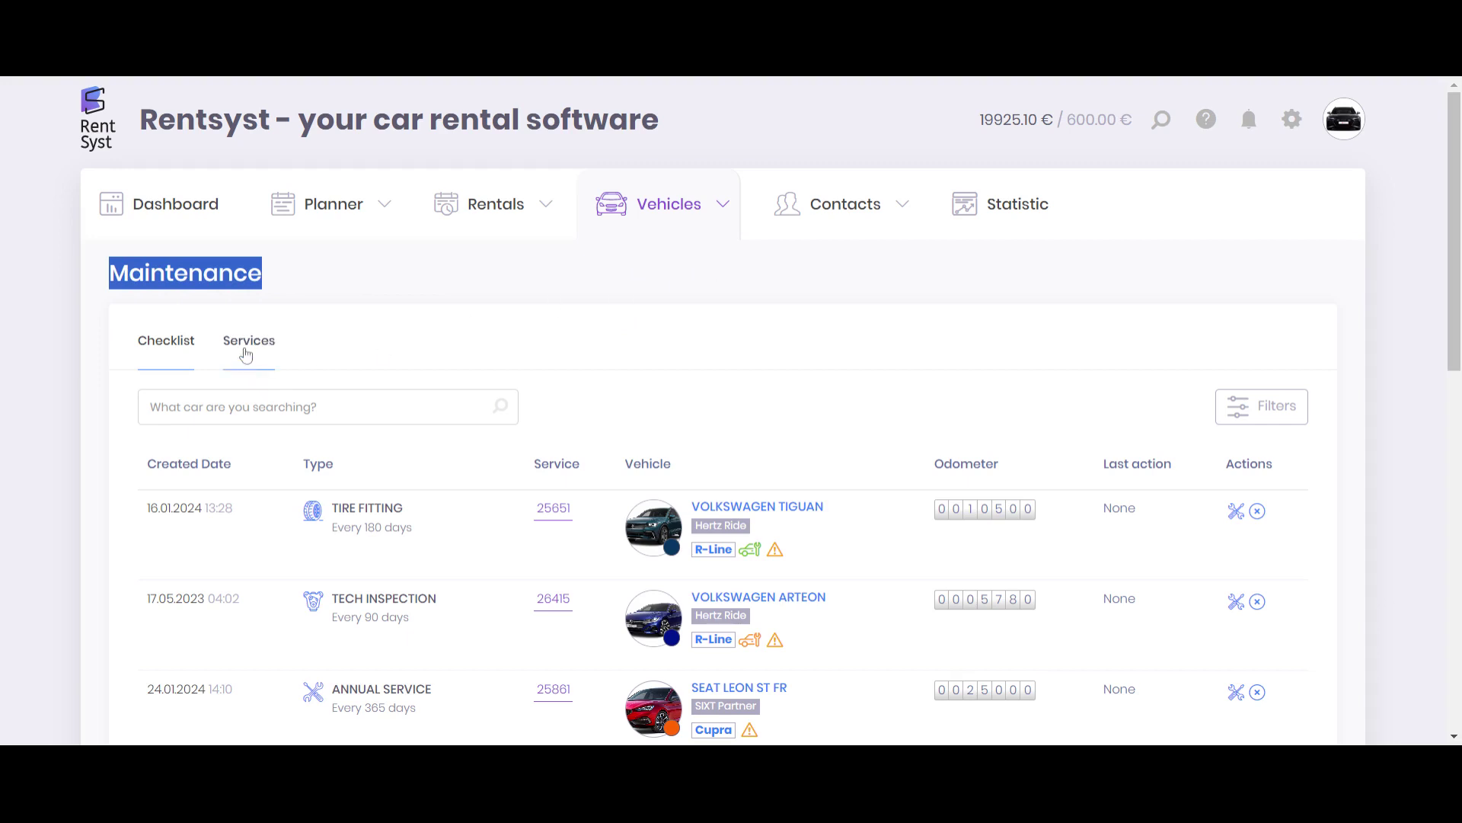
click(242, 349)
scroll(718, 304, down, 1)
scroll(718, 304, down, 1)
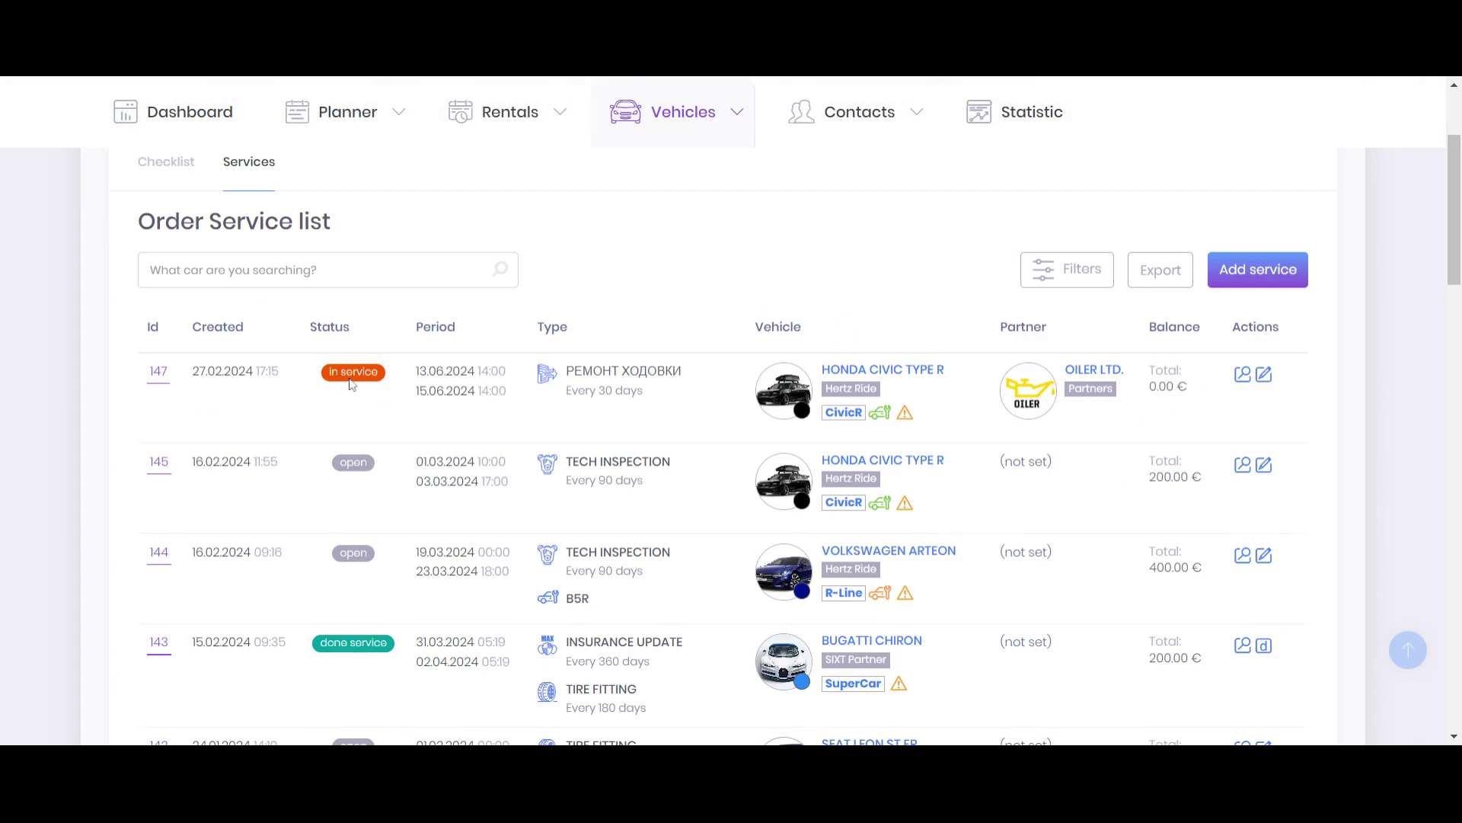
Step: Point out TECH INSPECTION, insurance and OIL CHANGE orders and the 250.00 € total, then show the Vehicles areas
drag(556, 466, 687, 461)
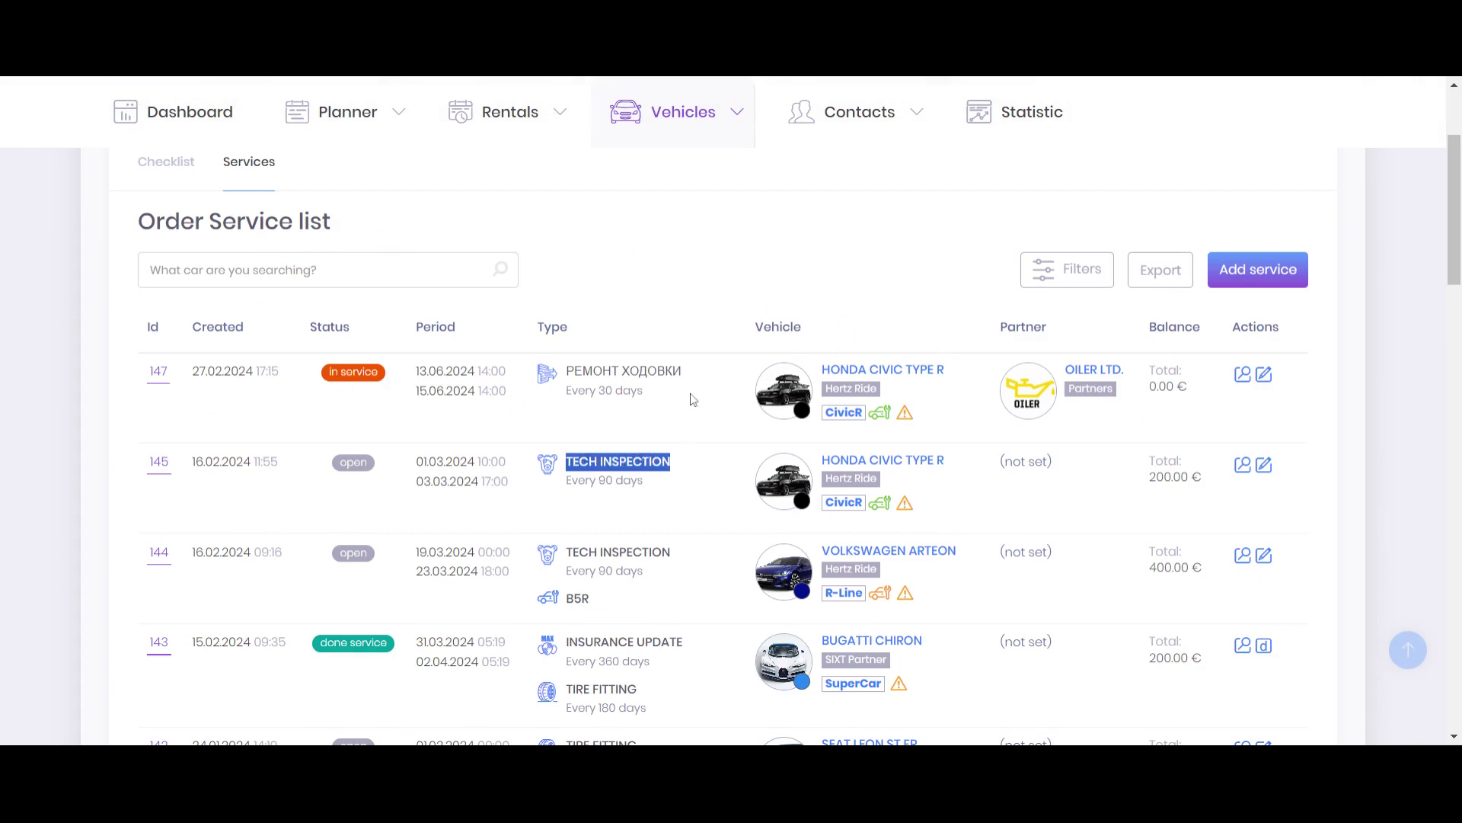
scroll(681, 440, down, 1)
scroll(672, 429, down, 1)
scroll(660, 400, down, 1)
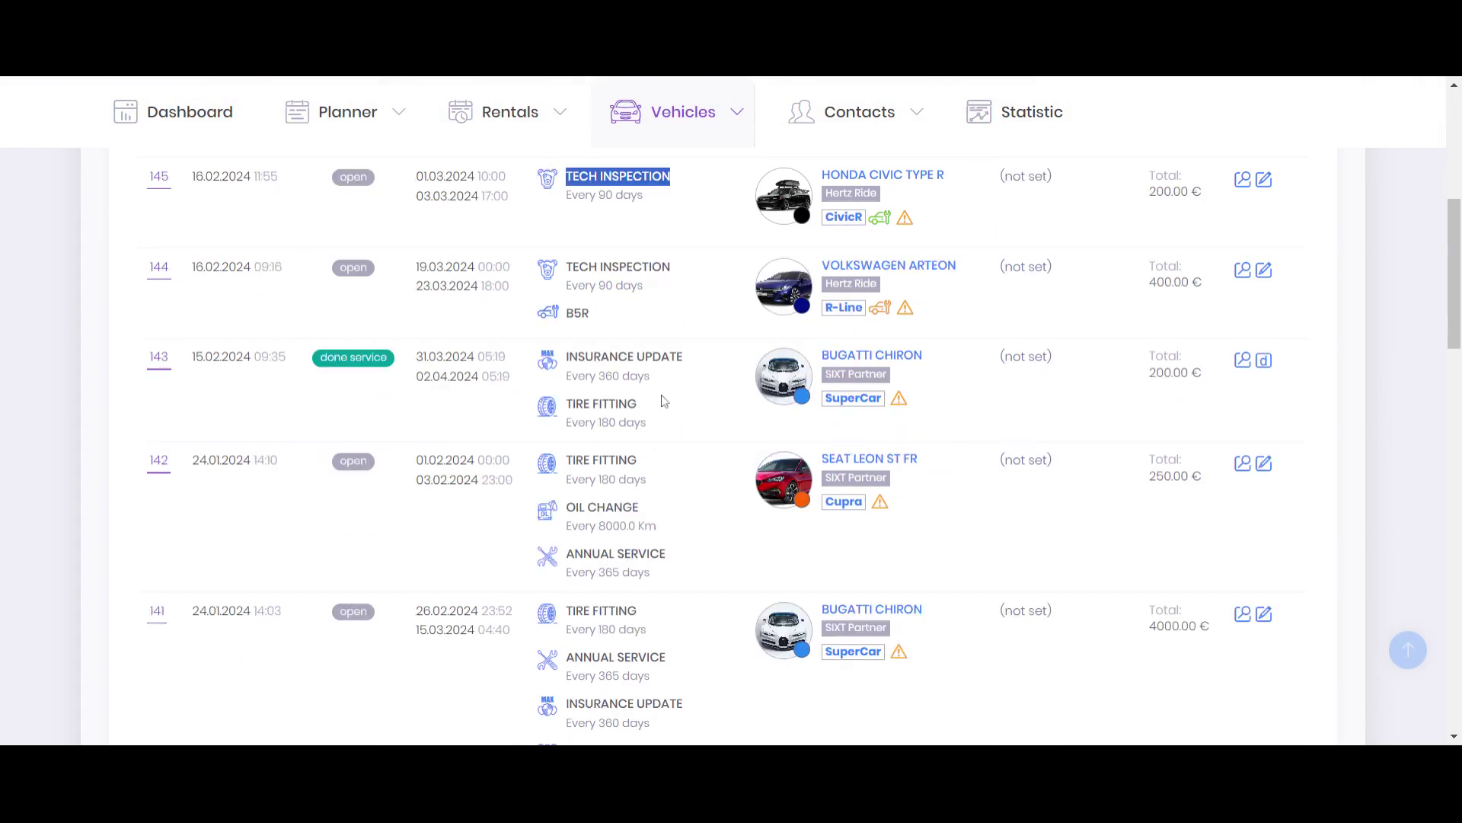
drag(570, 357, 636, 357)
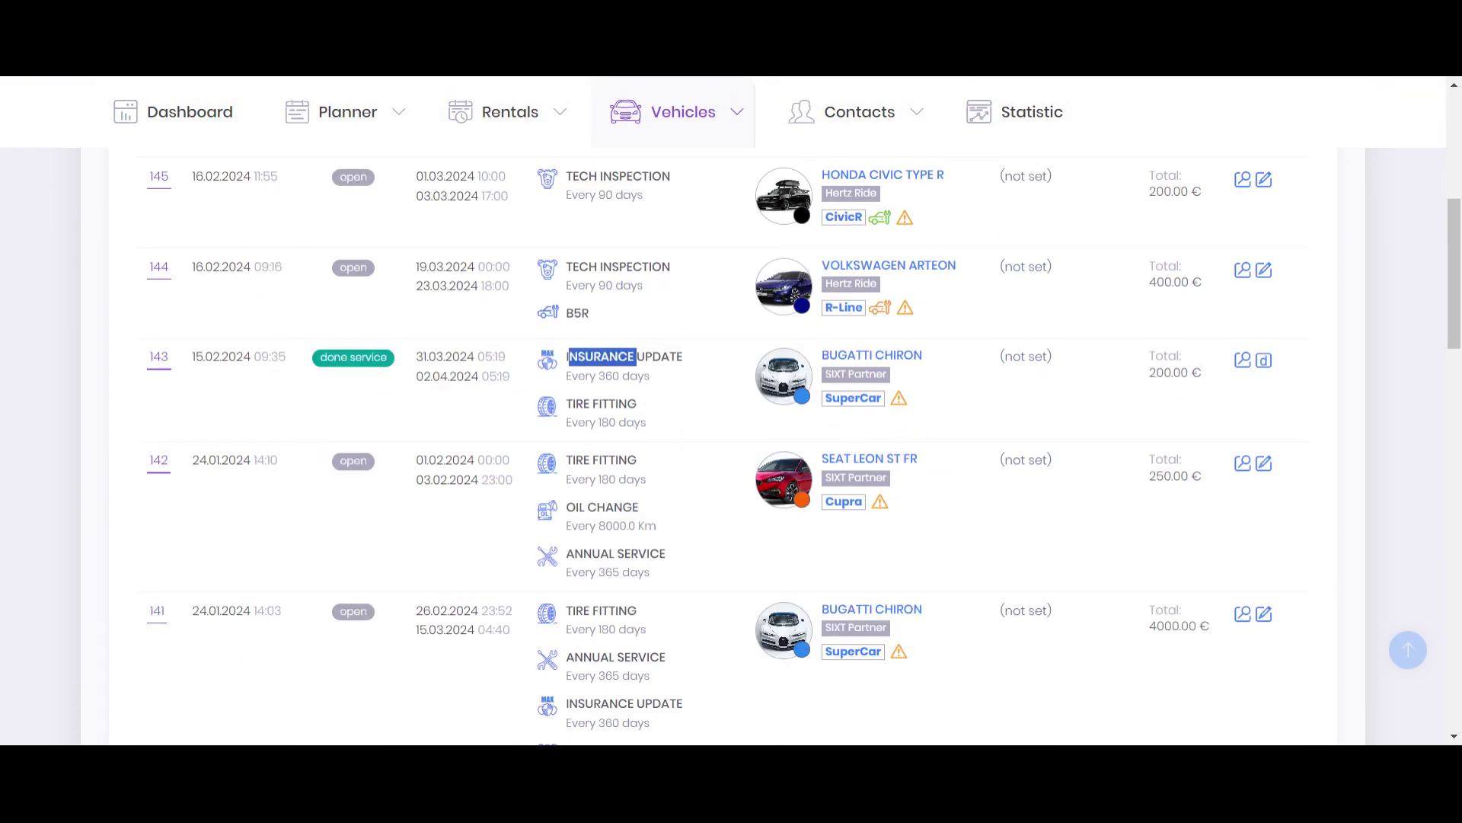
drag(566, 506, 657, 512)
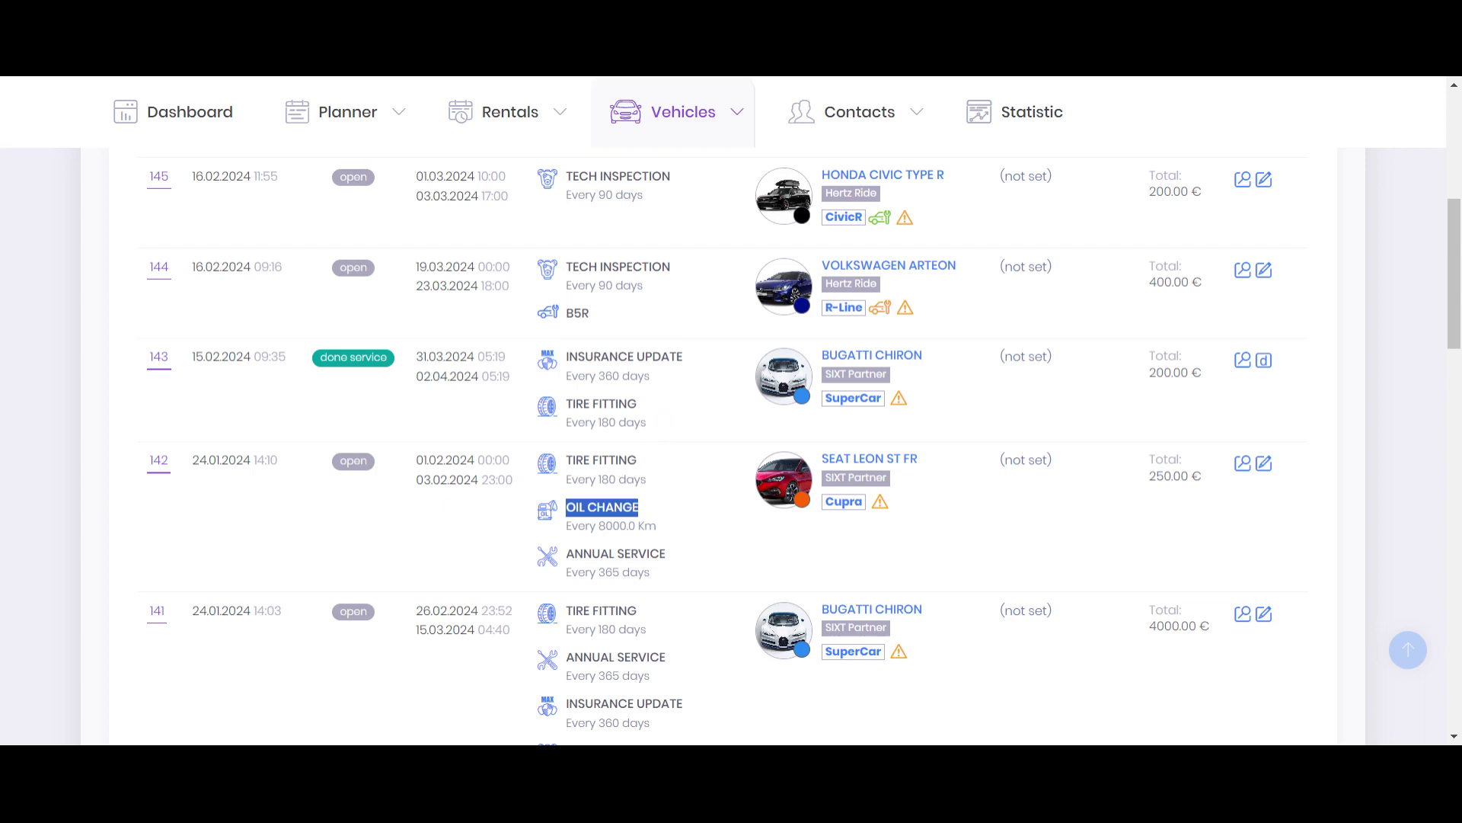
drag(1148, 480, 1207, 482)
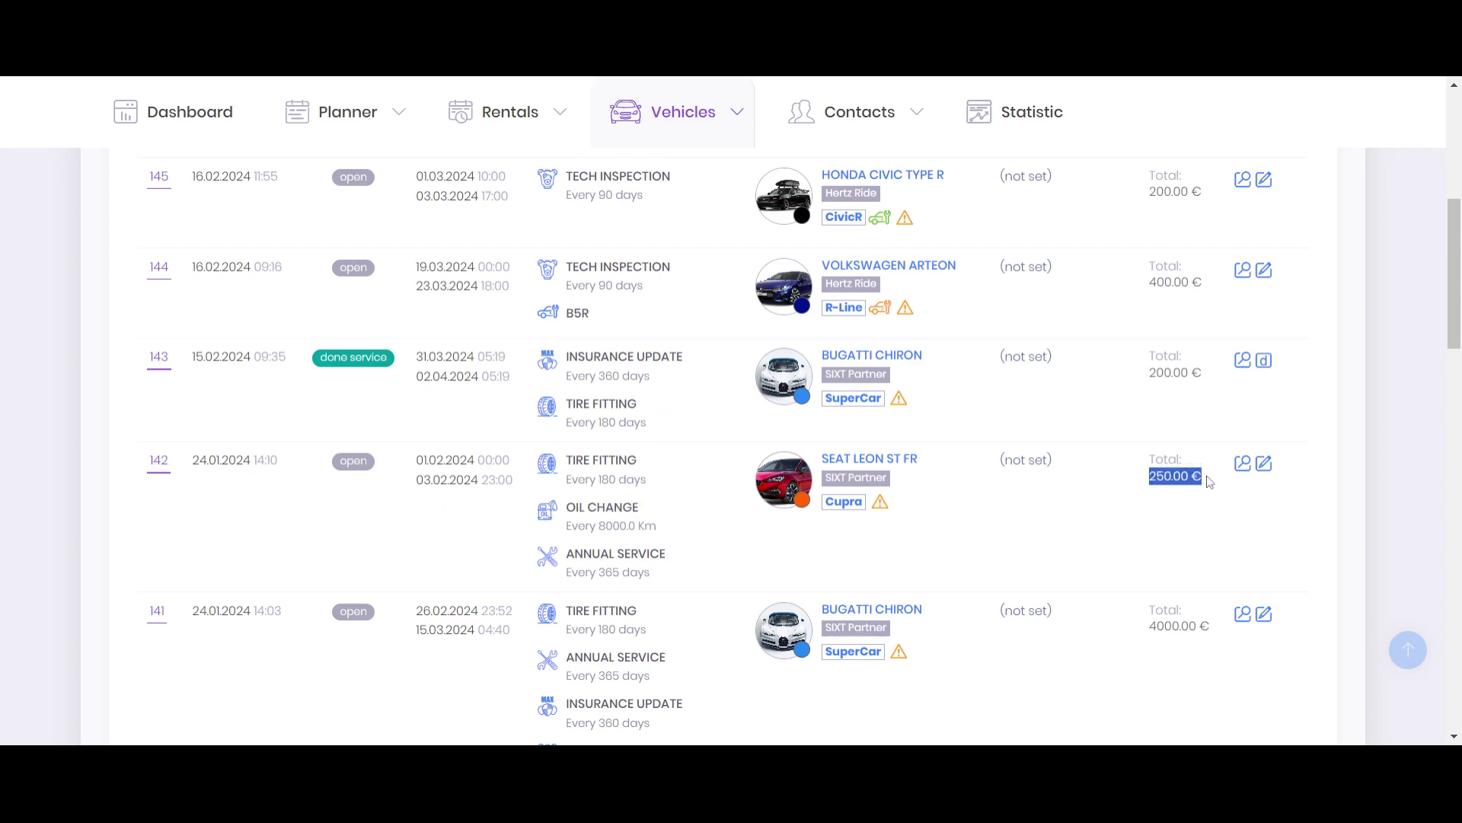
scroll(1196, 494, up, 4)
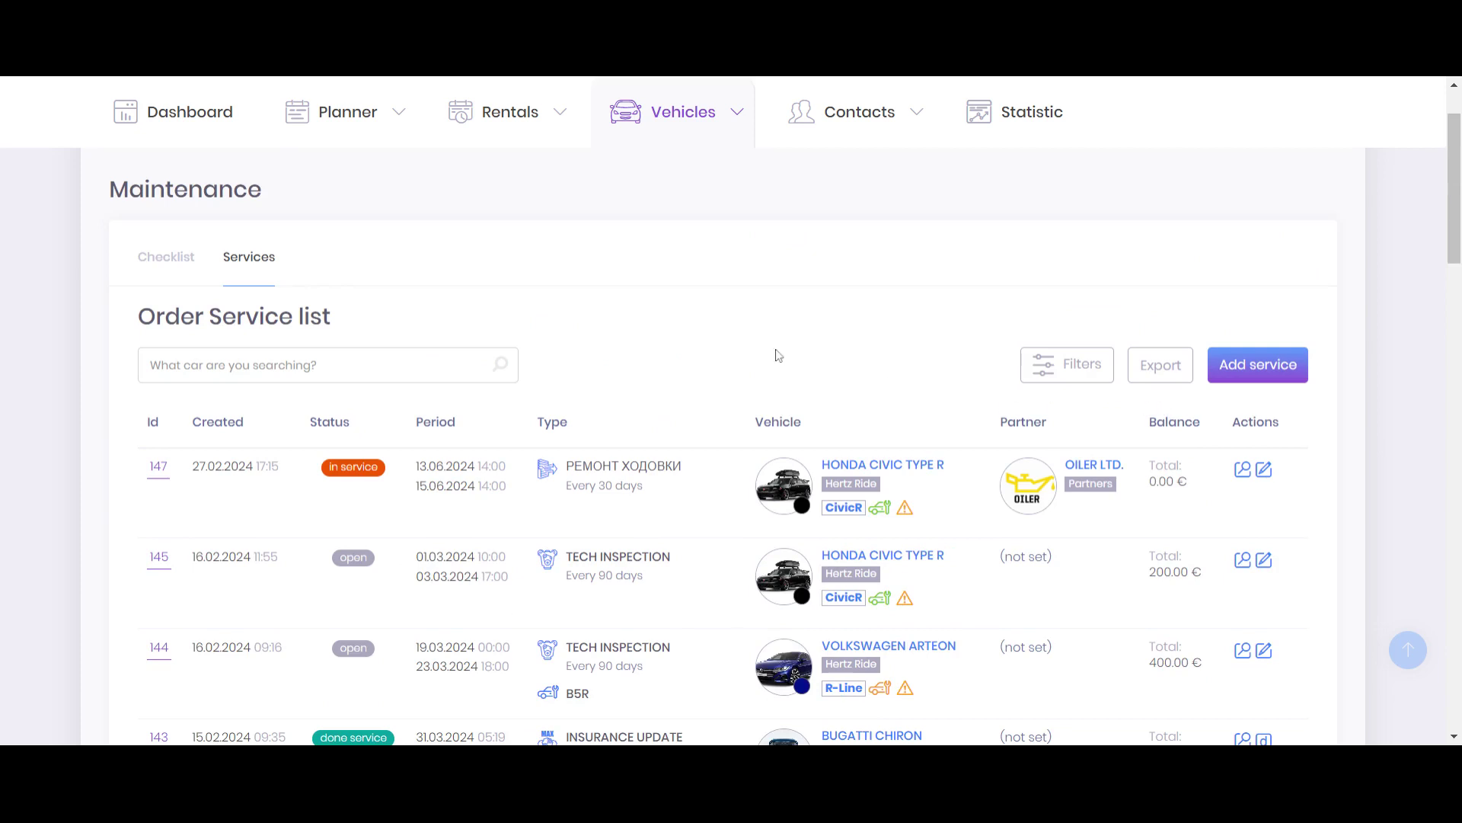
click(658, 140)
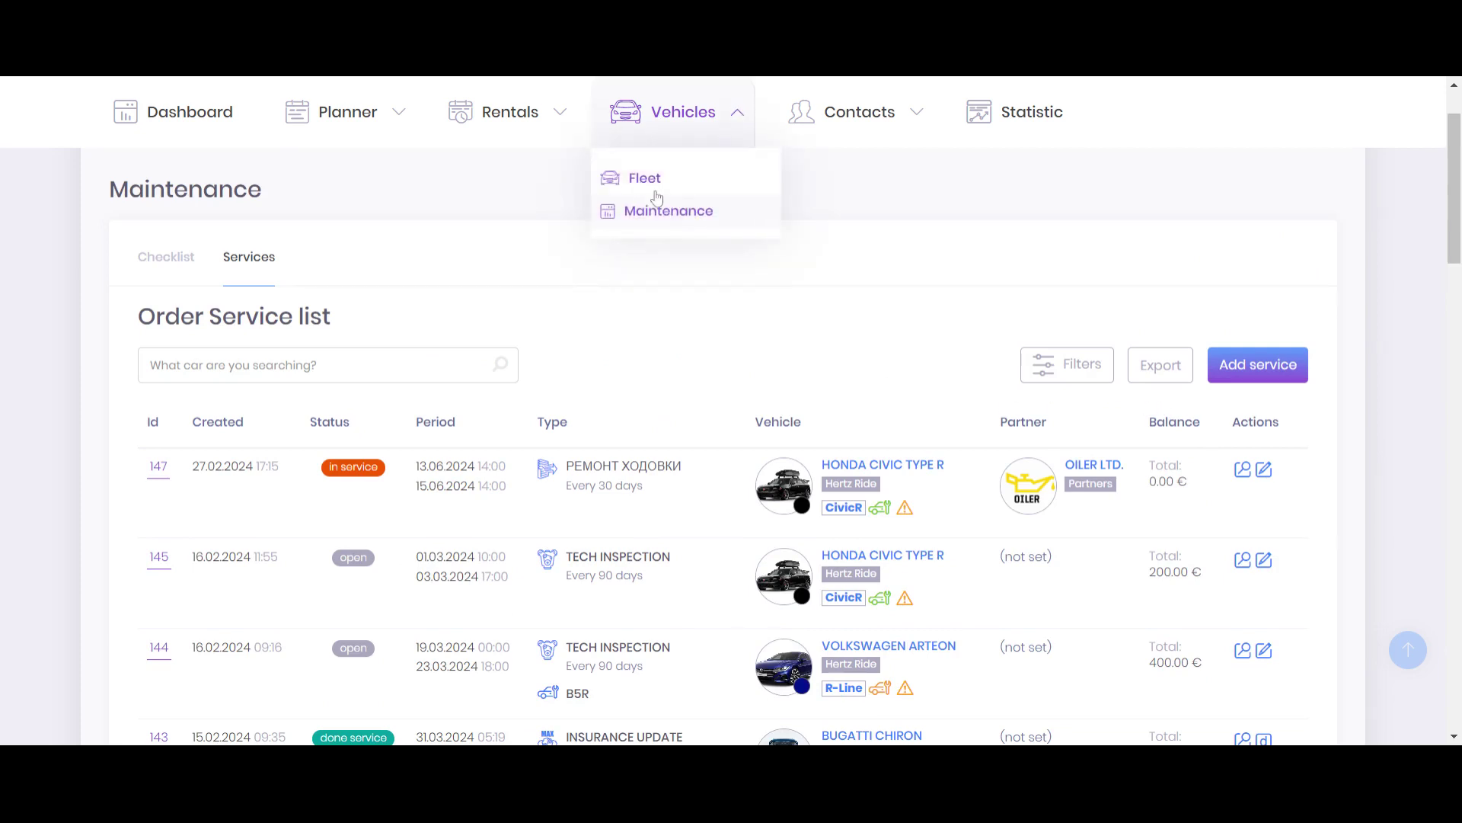
Step: From Fleet, show the Audi RS6's damages, checking the Interior and Exterior diagrams
click(656, 192)
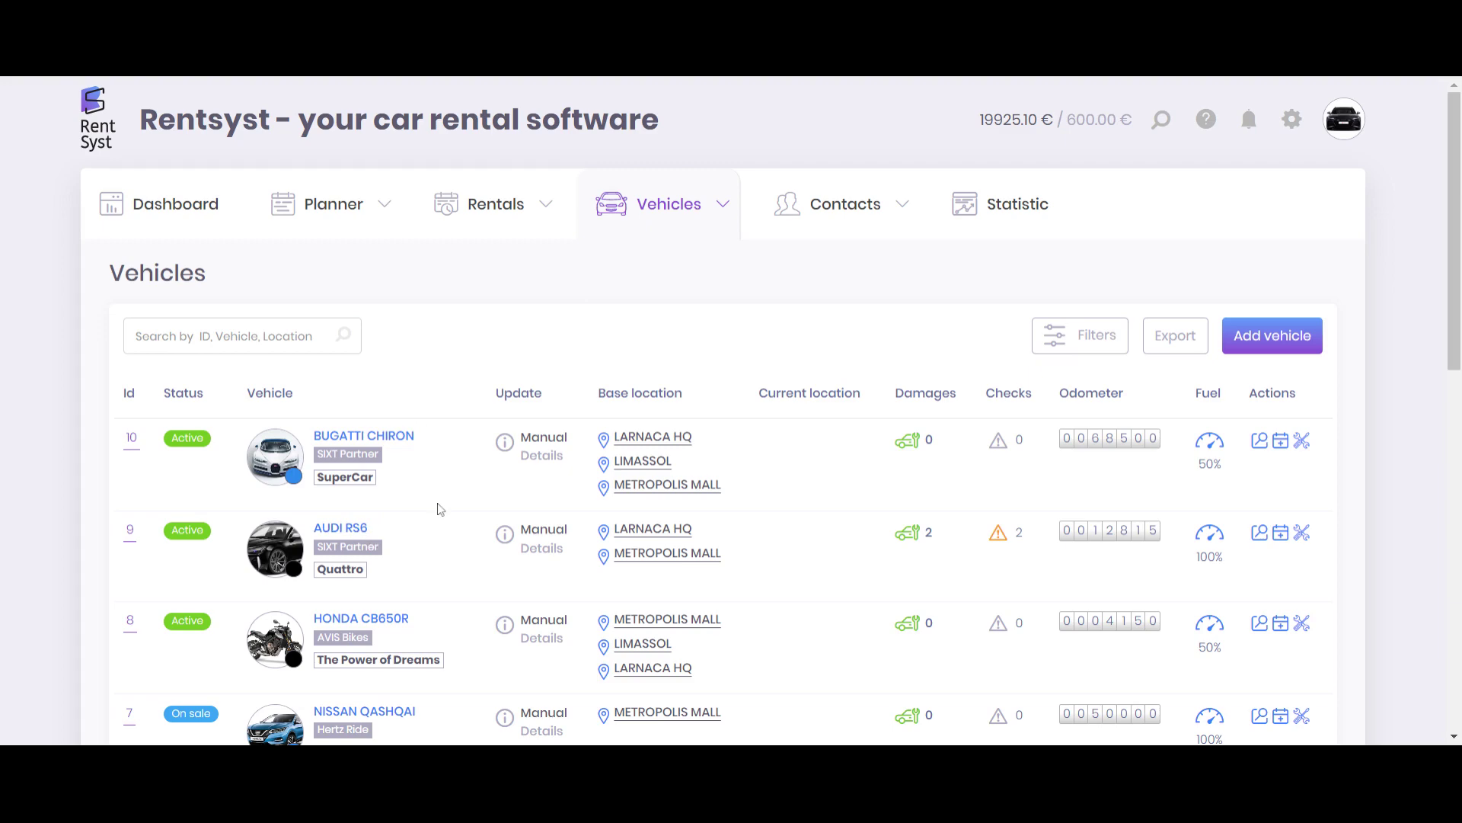
scroll(699, 420, down, 3)
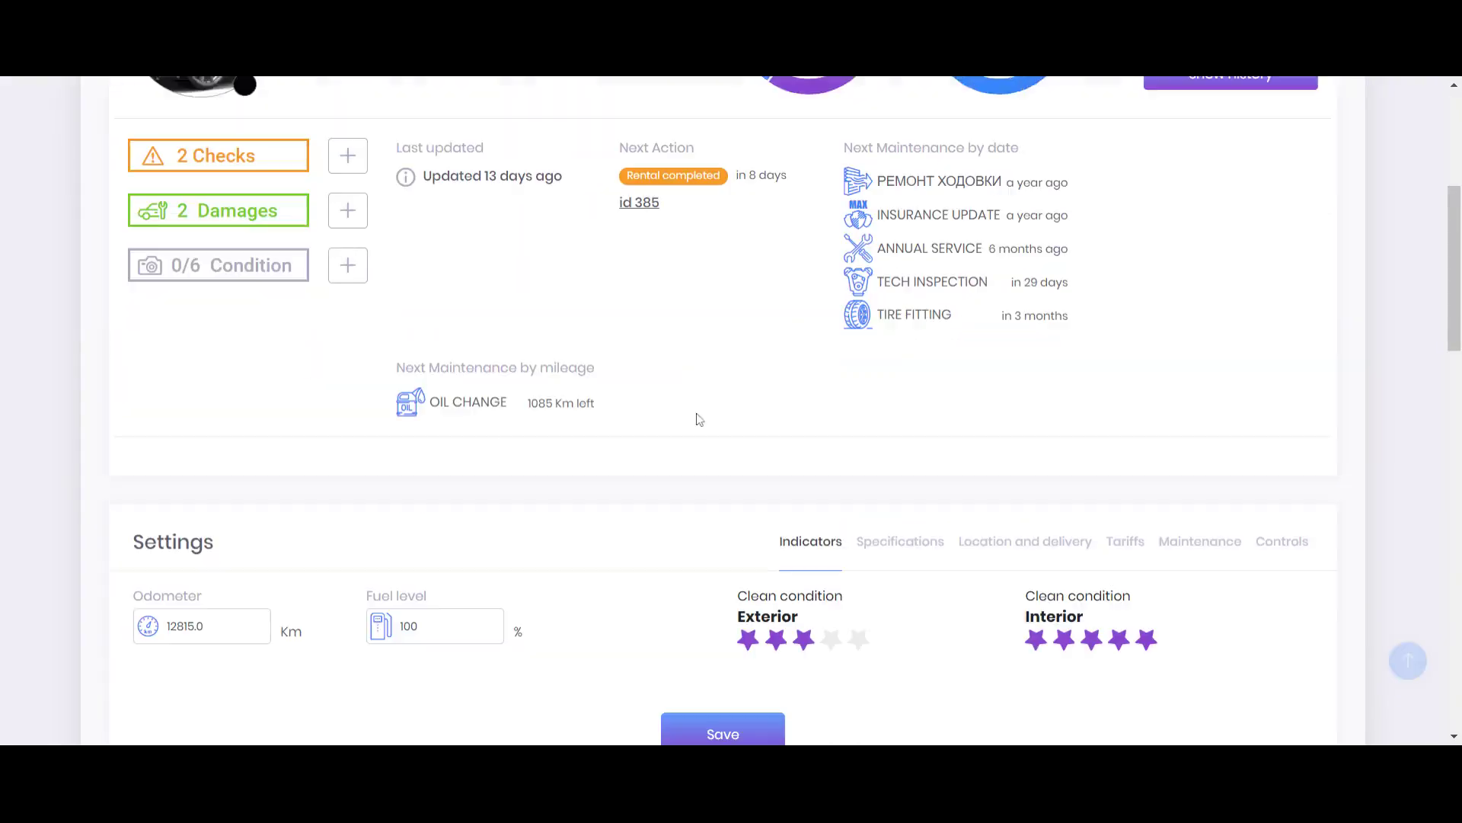
click(902, 541)
scroll(457, 457, up, 2)
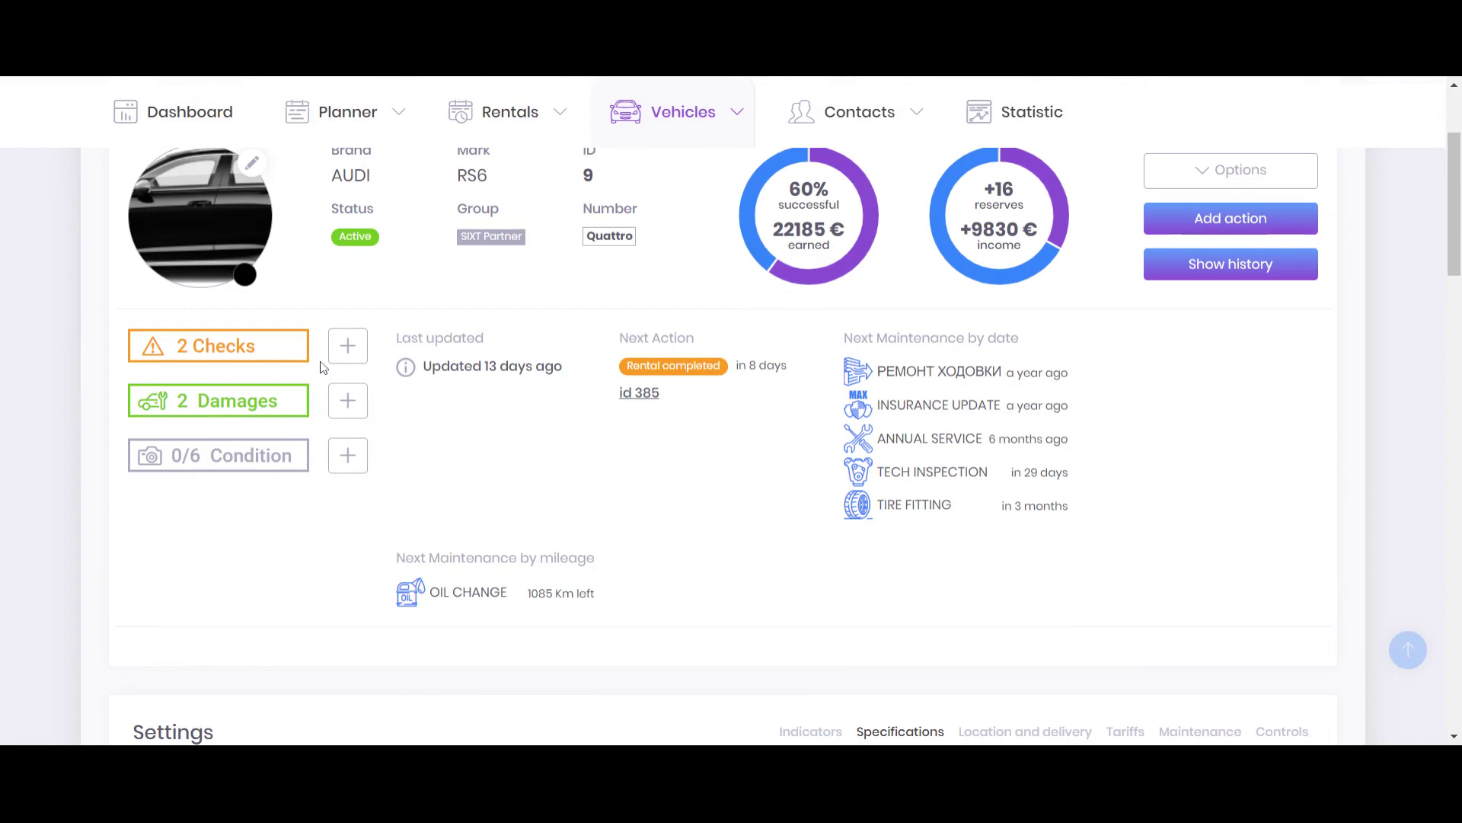
click(349, 400)
scroll(274, 457, down, 4)
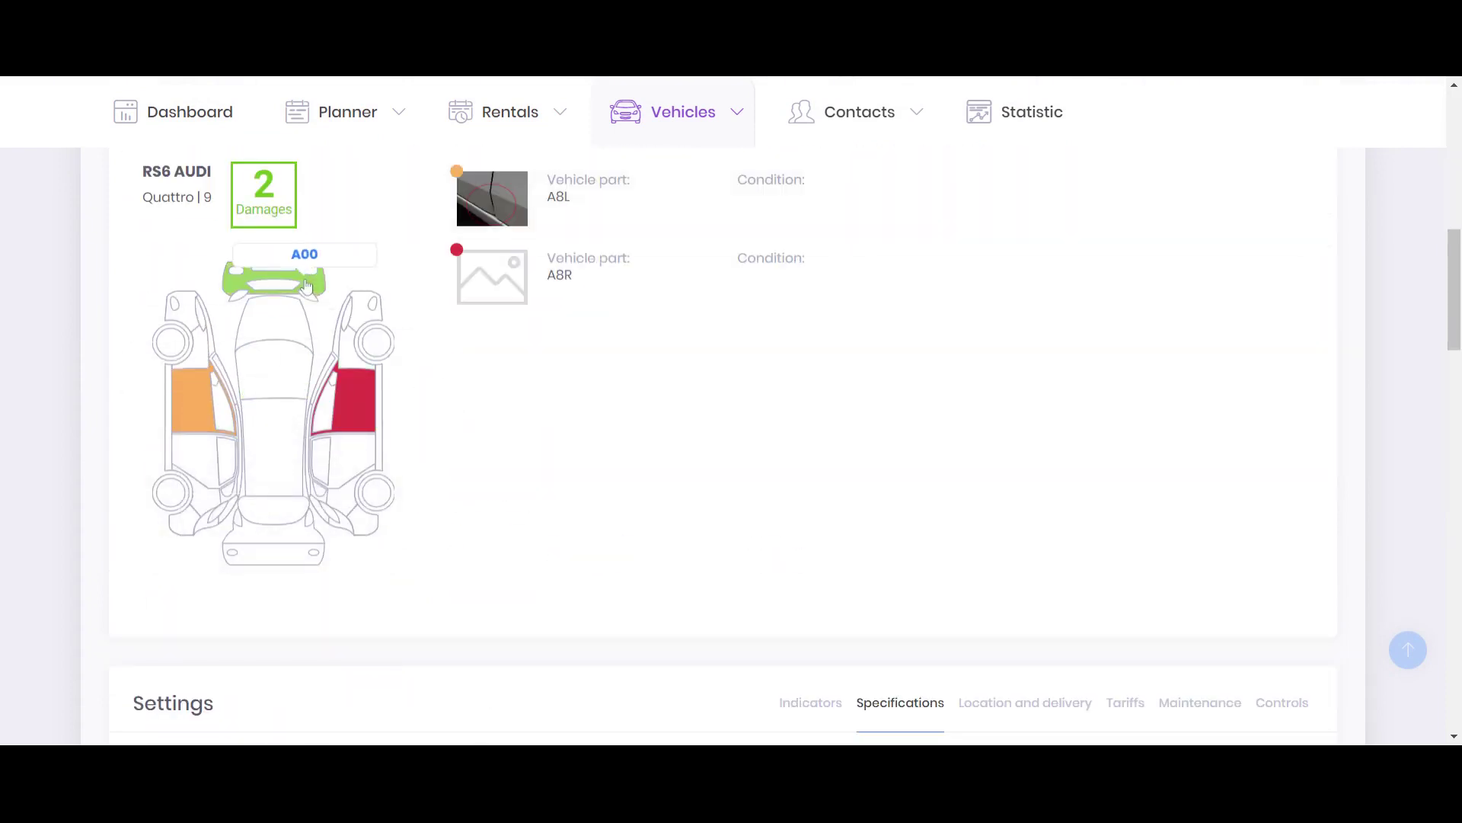
scroll(278, 663, up, 2)
click(535, 303)
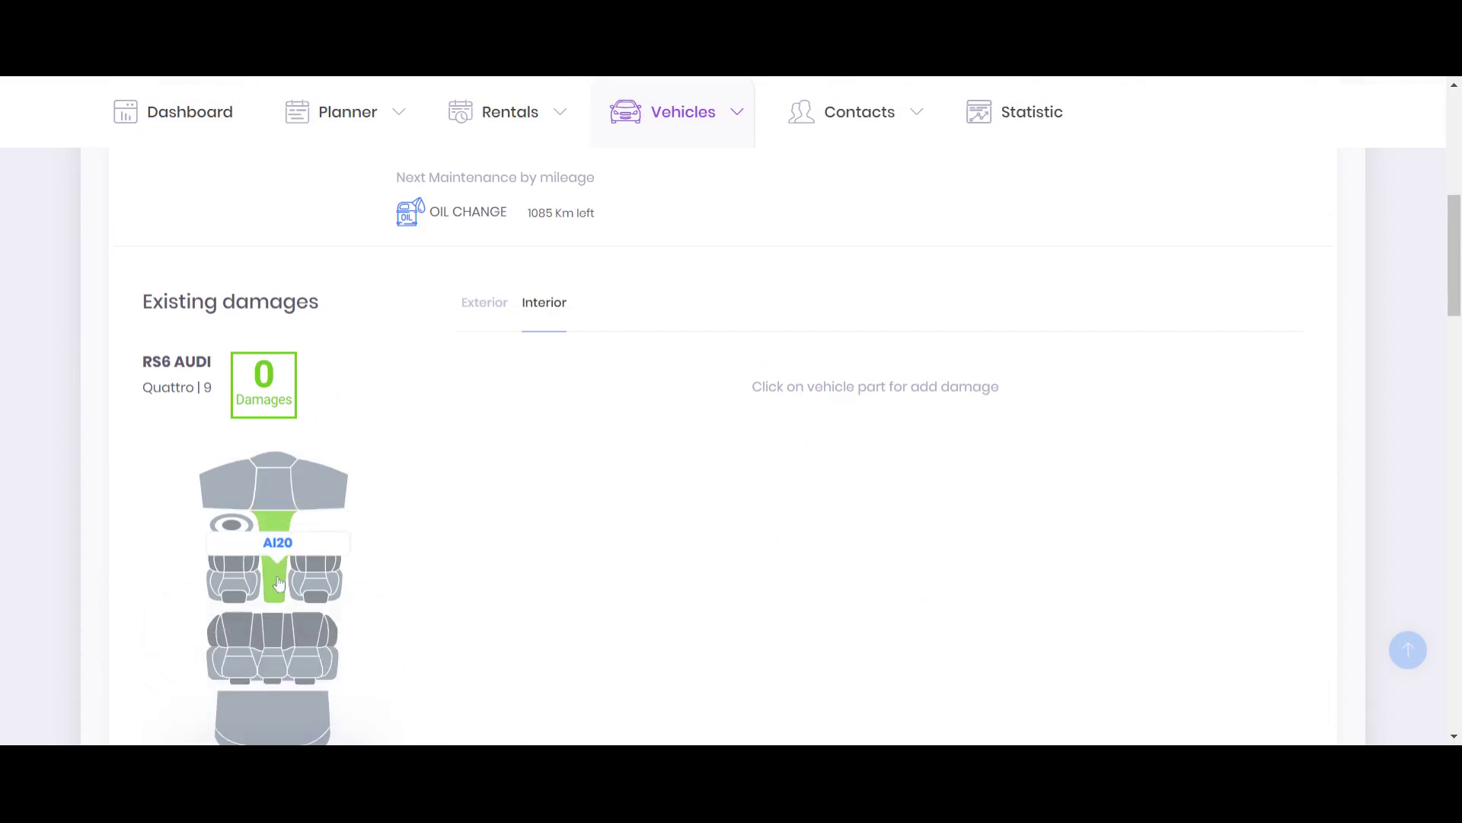
click(485, 305)
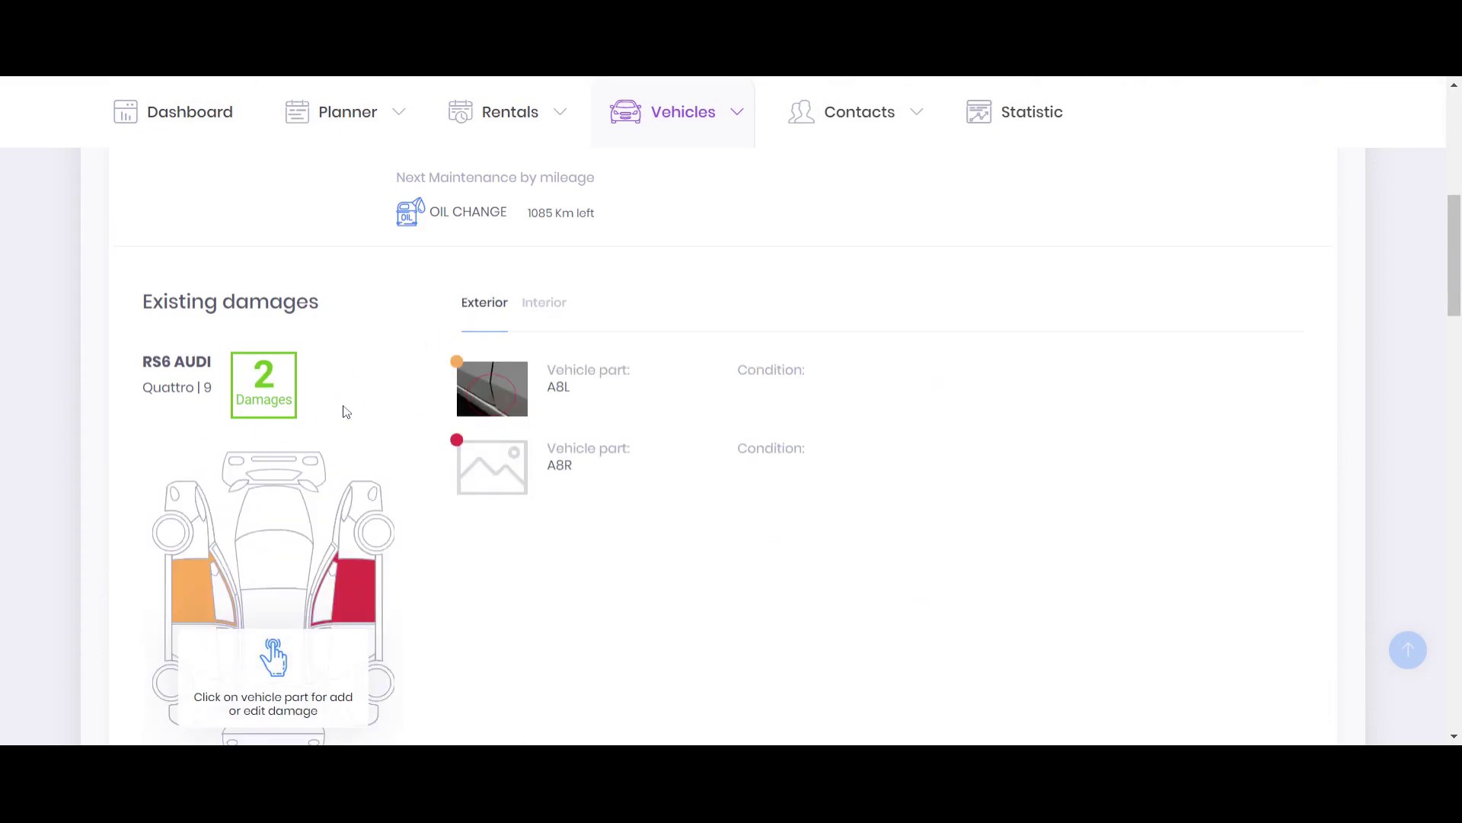
scroll(344, 411, down, 2)
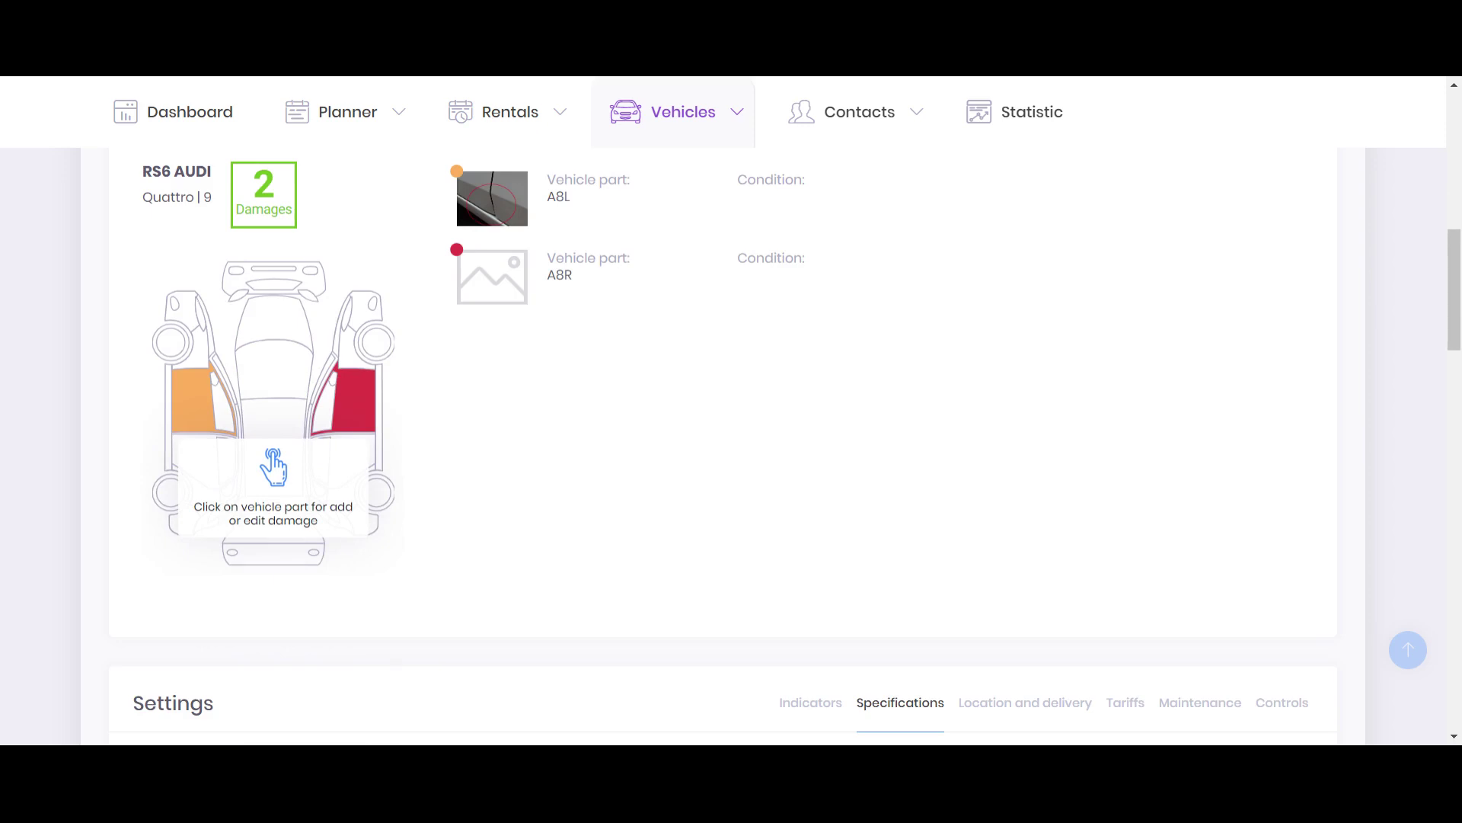
scroll(639, 458, up, 7)
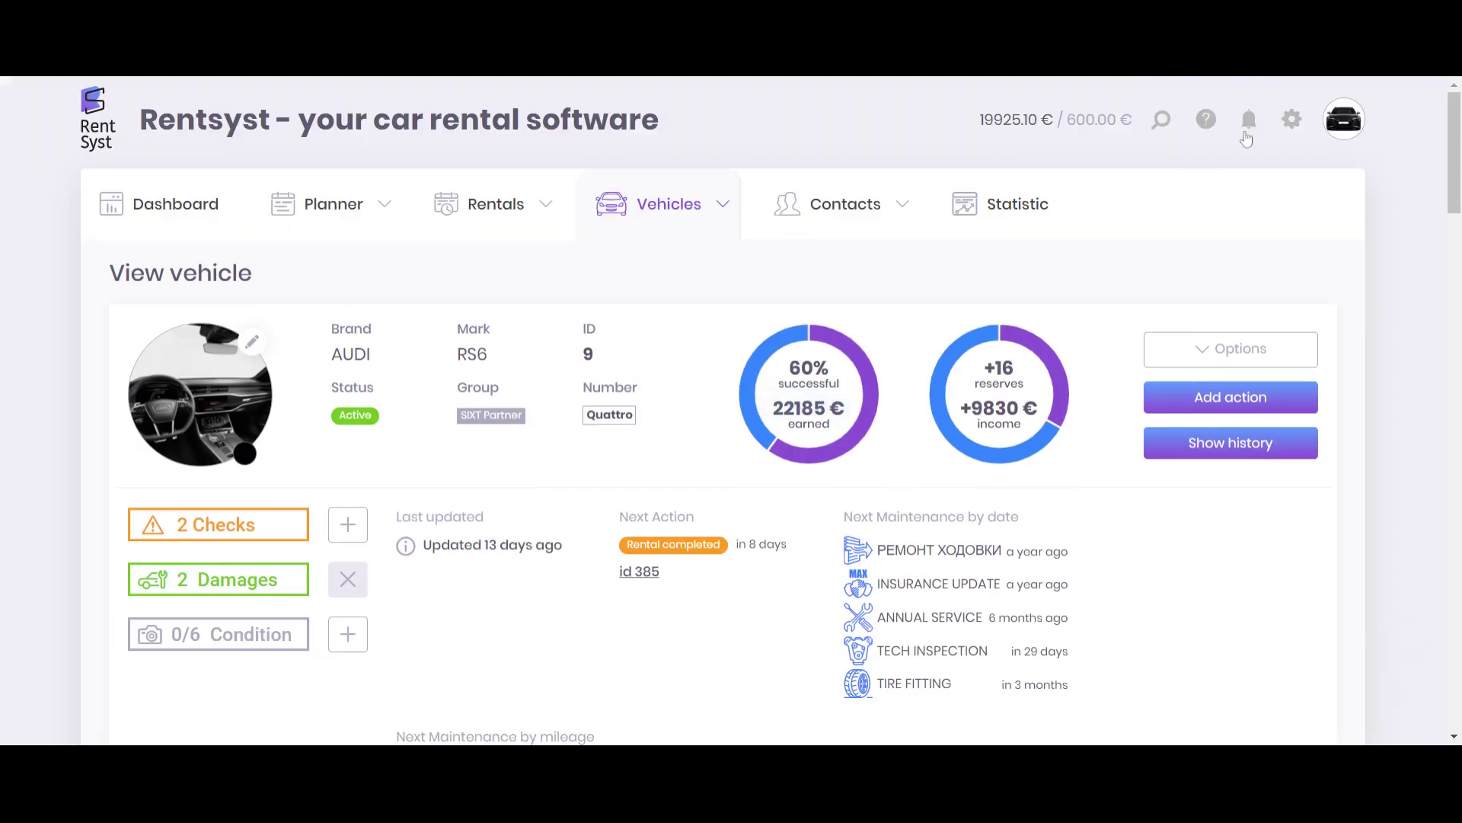
Step: From the settings gear, go to Integrations & Agents and point out the Agents heading
click(1291, 121)
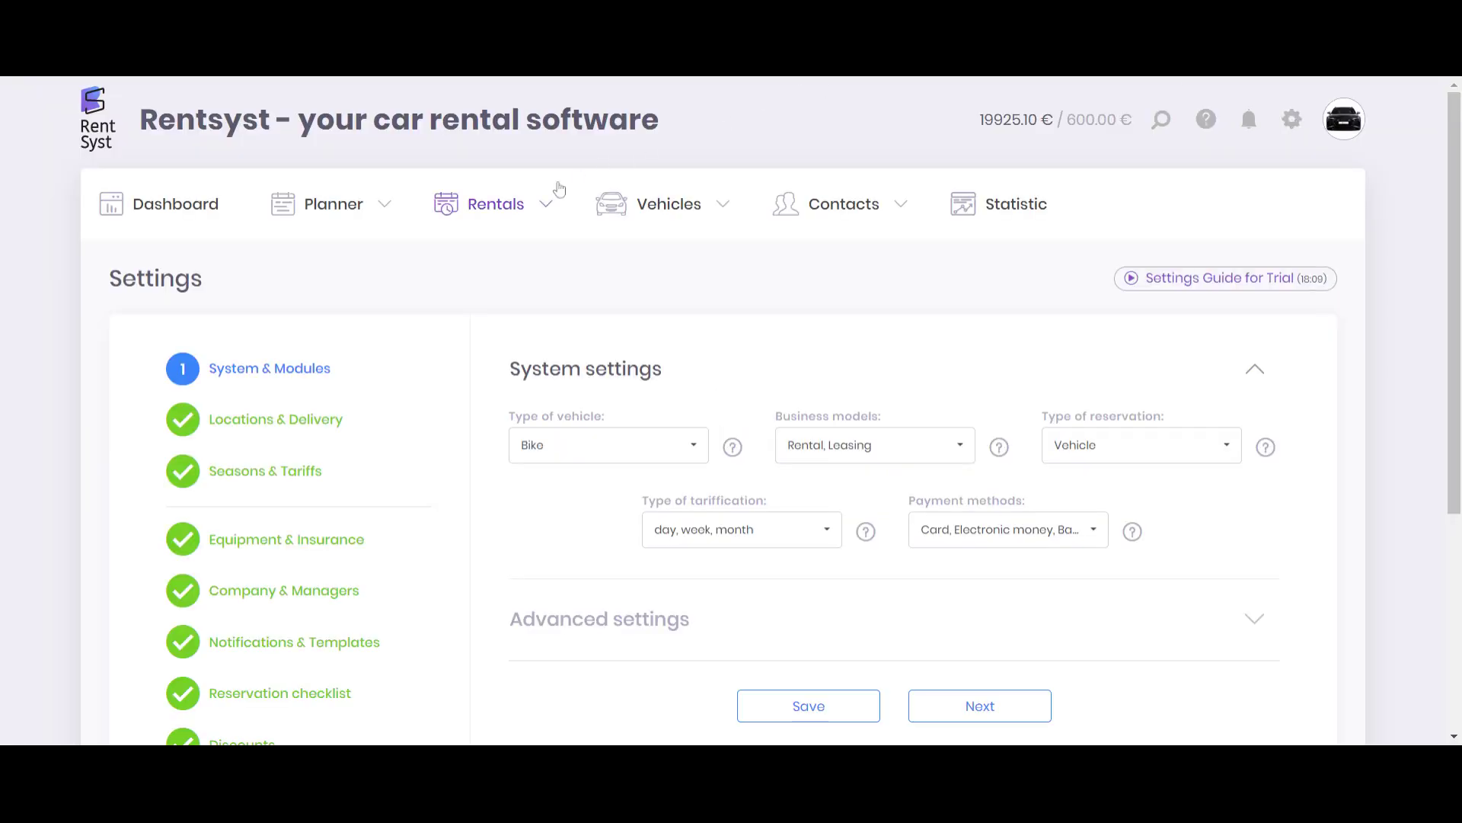
scroll(451, 355, down, 5)
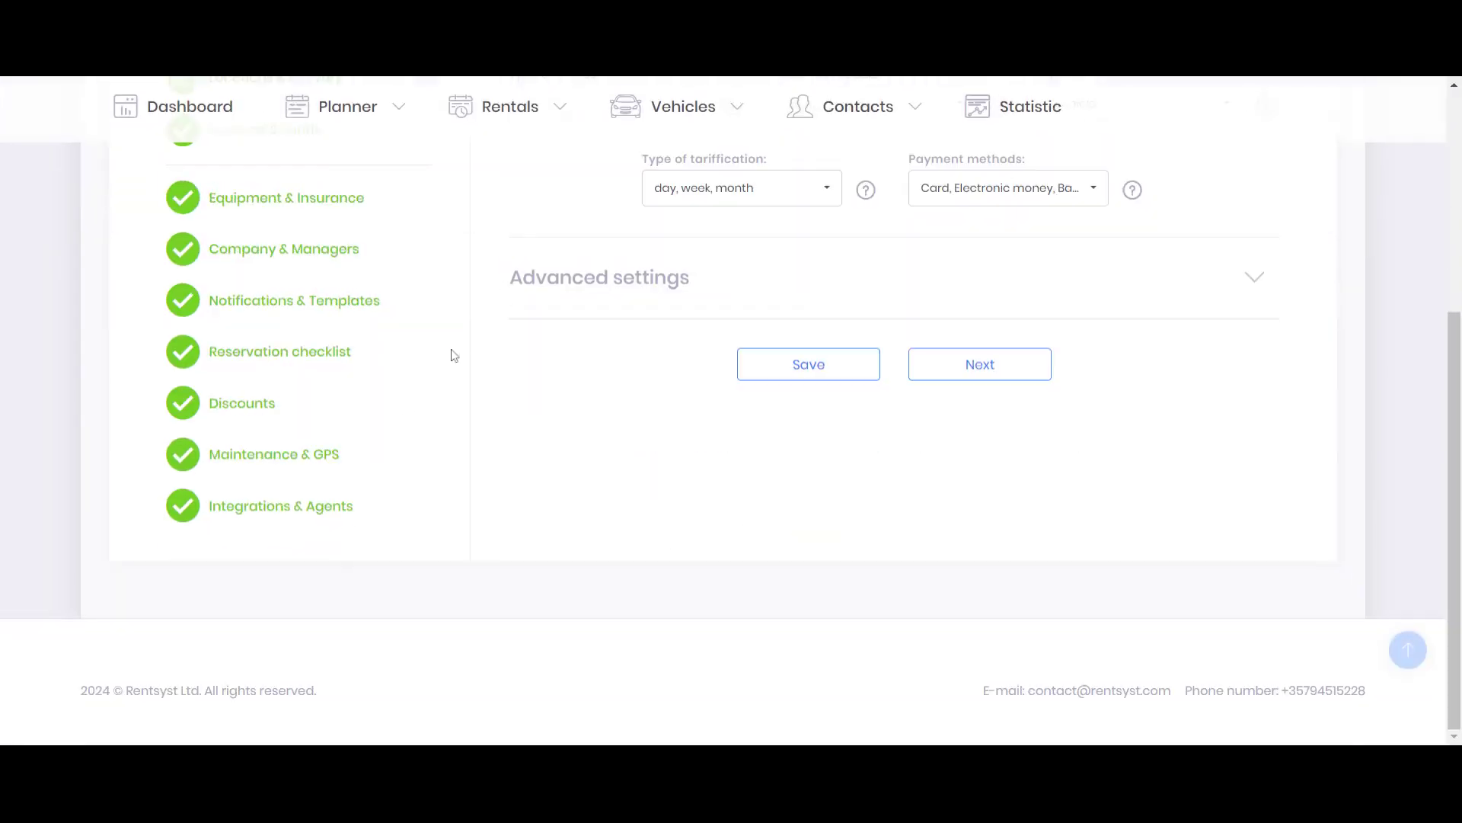
click(343, 505)
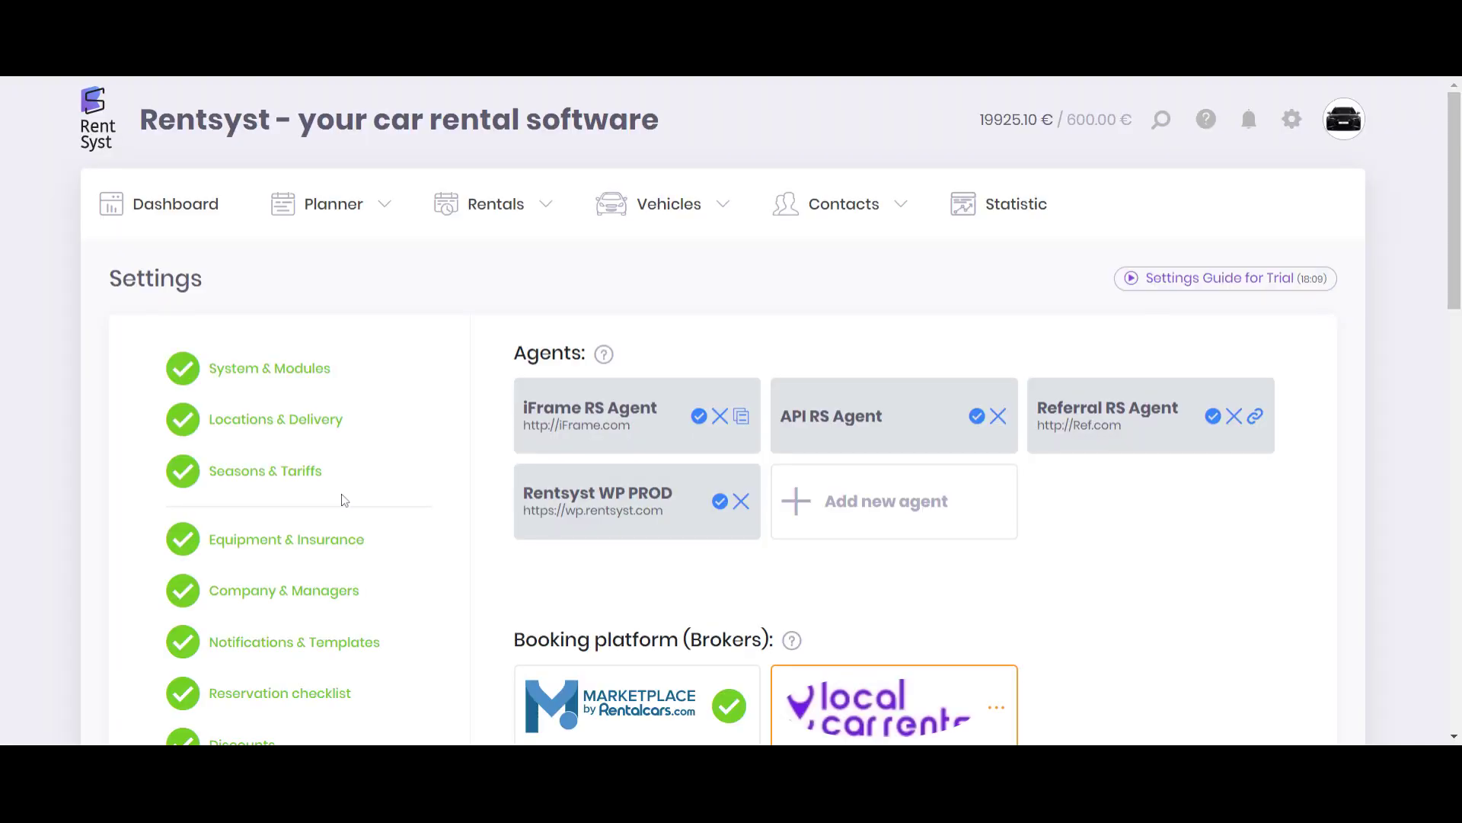
drag(514, 354, 604, 358)
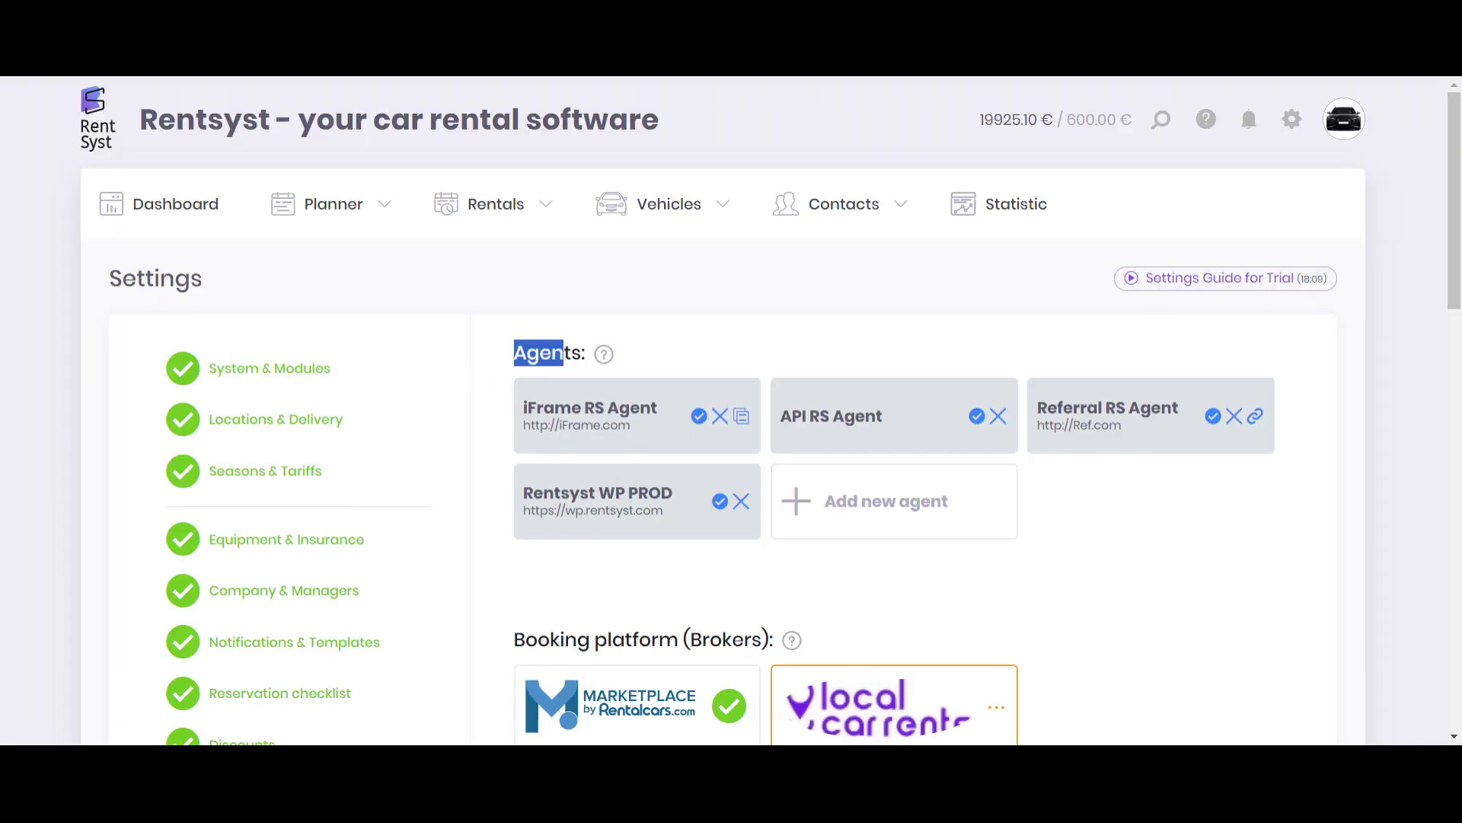
click(878, 316)
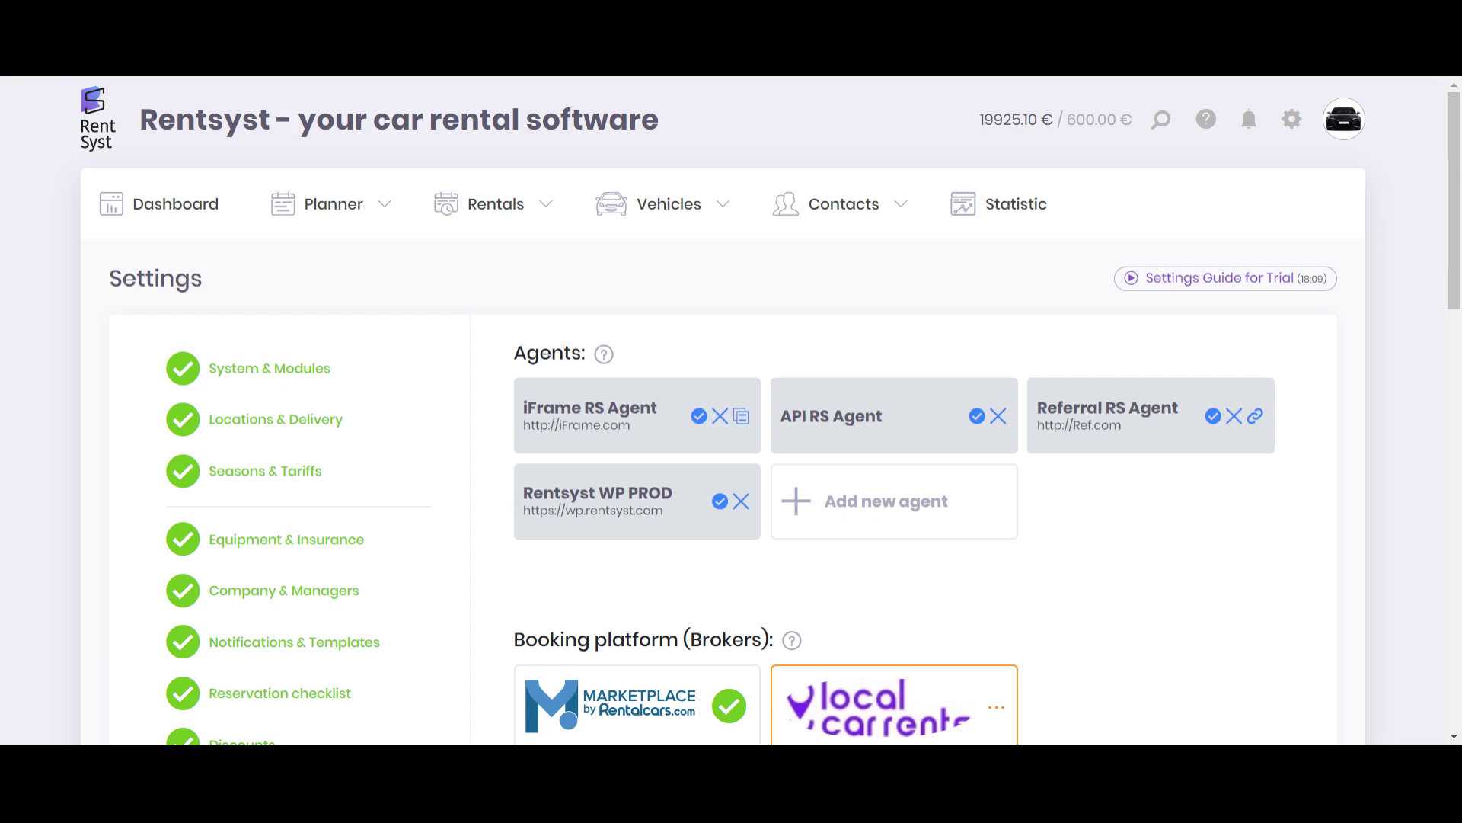
scroll(699, 423, down, 3)
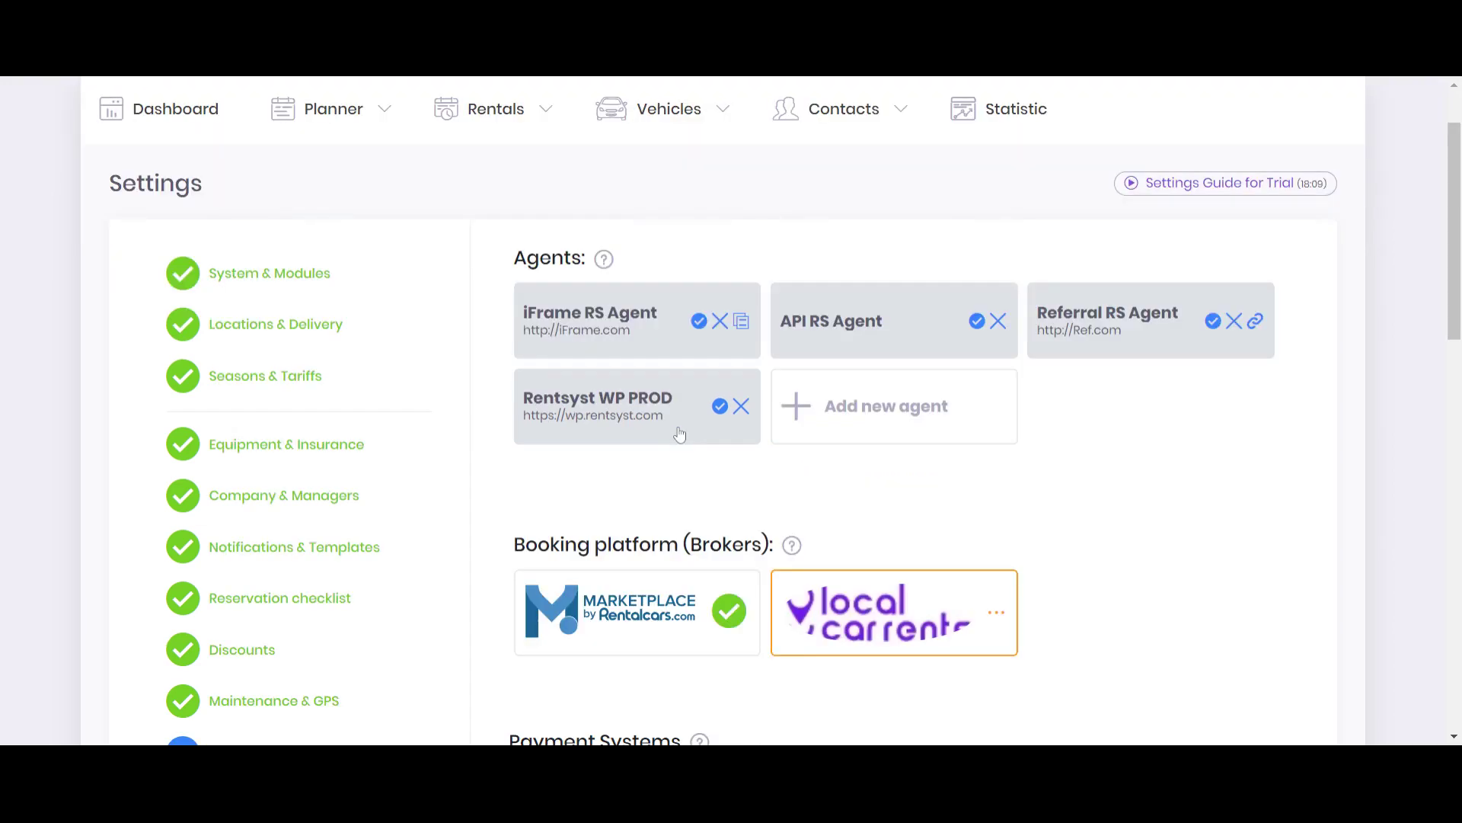
drag(513, 366, 770, 367)
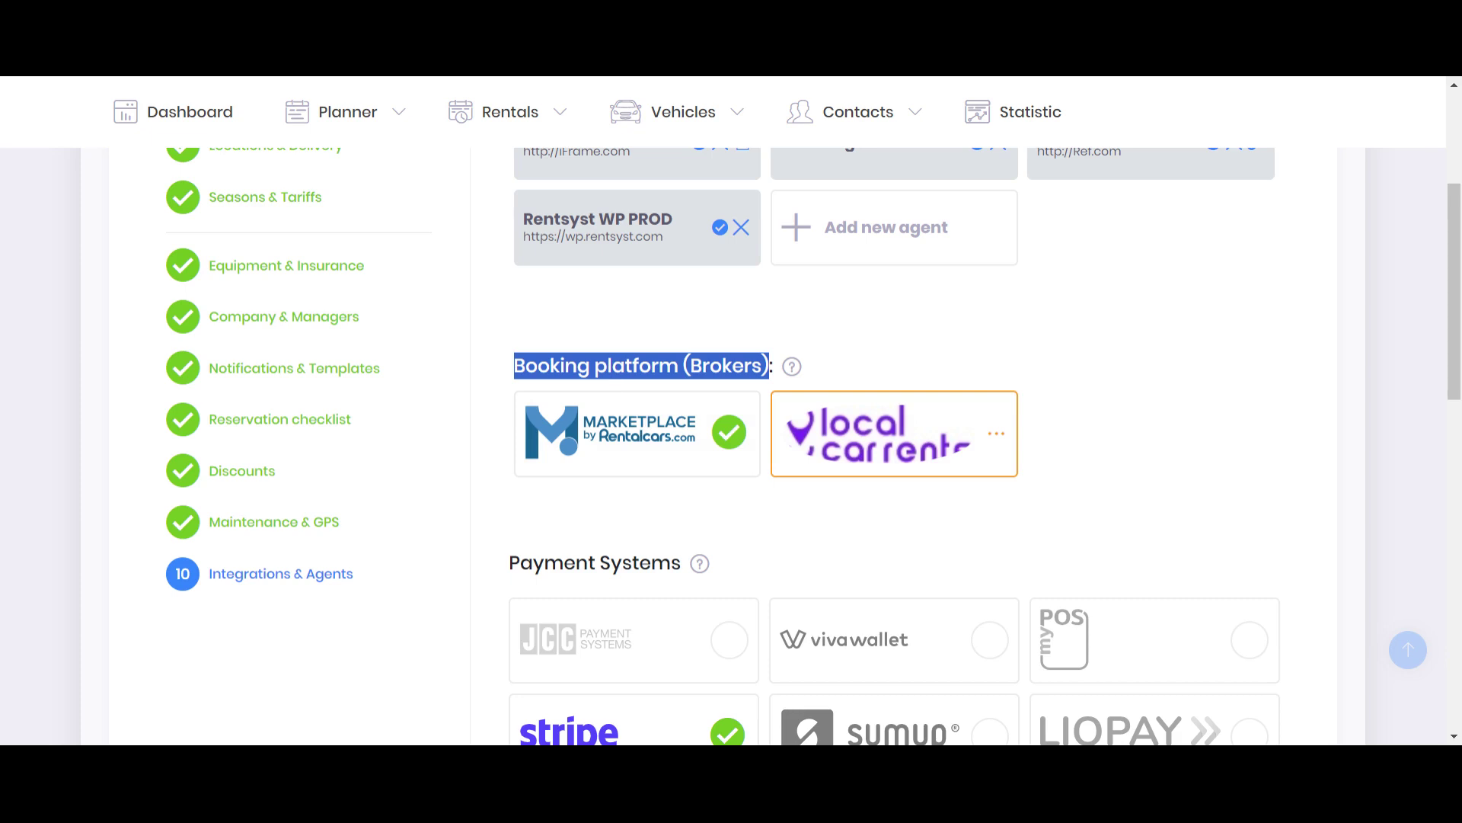
click(1048, 377)
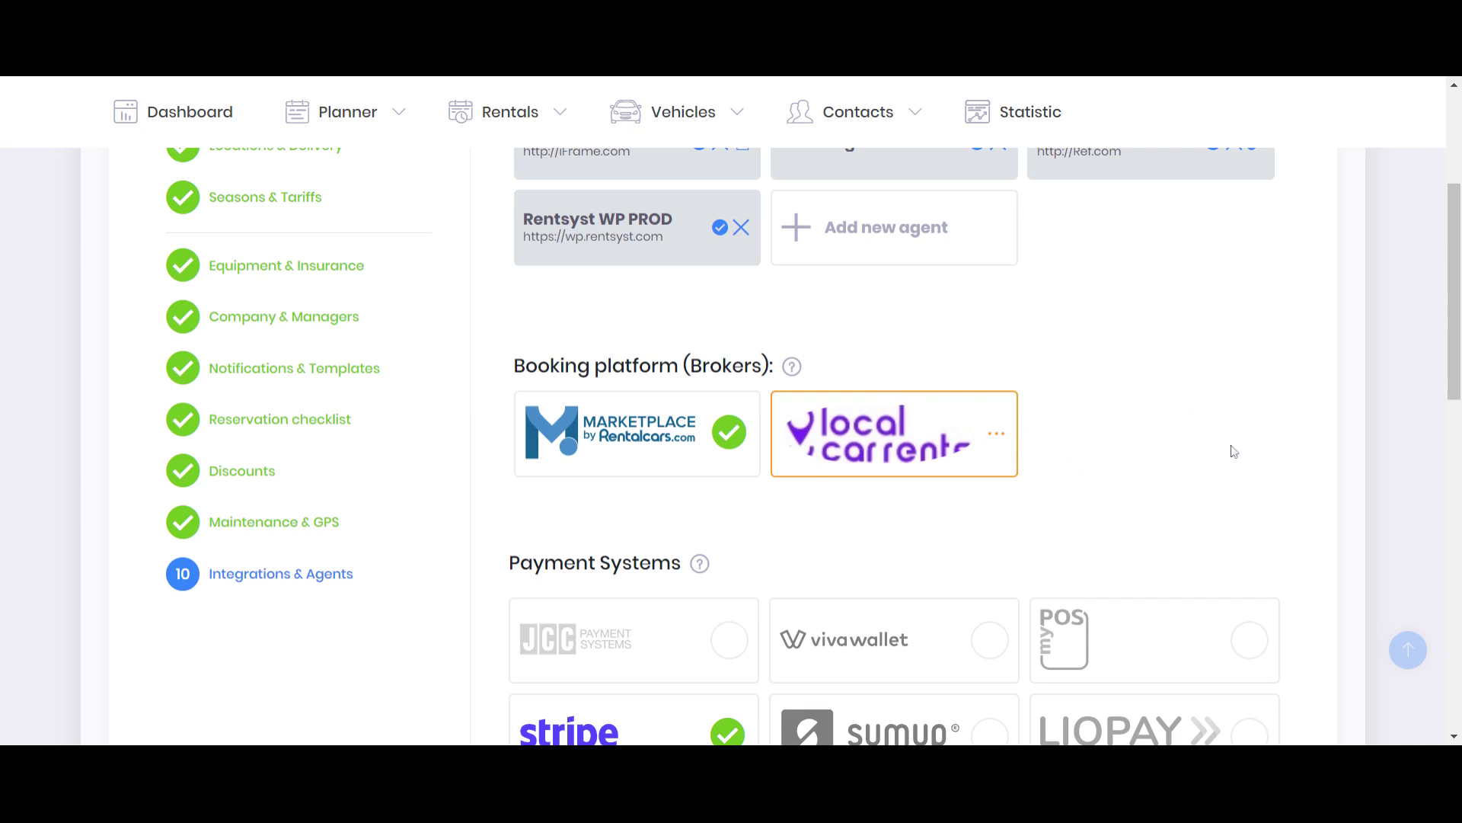
drag(526, 365, 746, 365)
scroll(754, 366, down, 1)
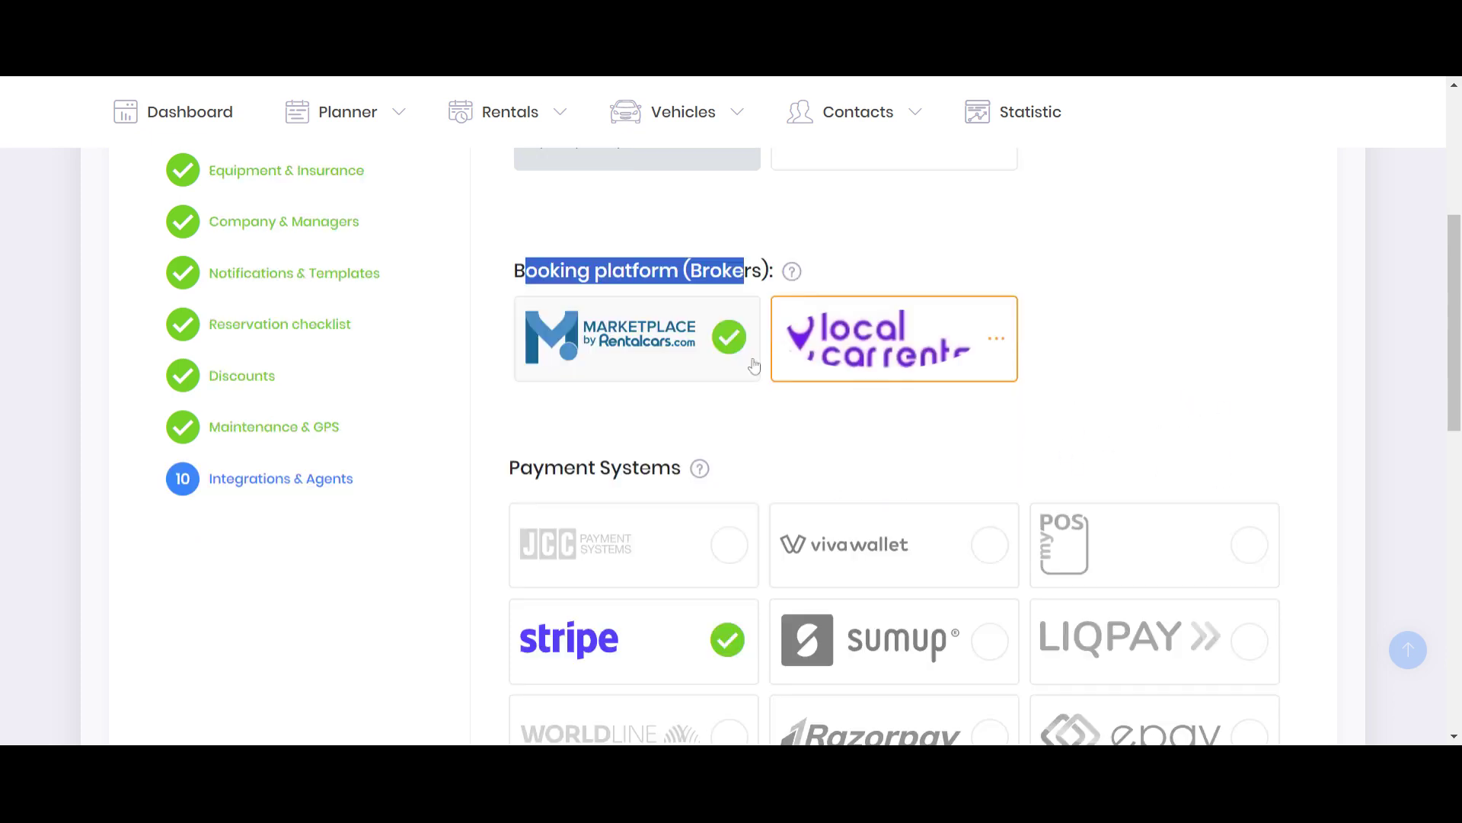
drag(508, 471, 681, 469)
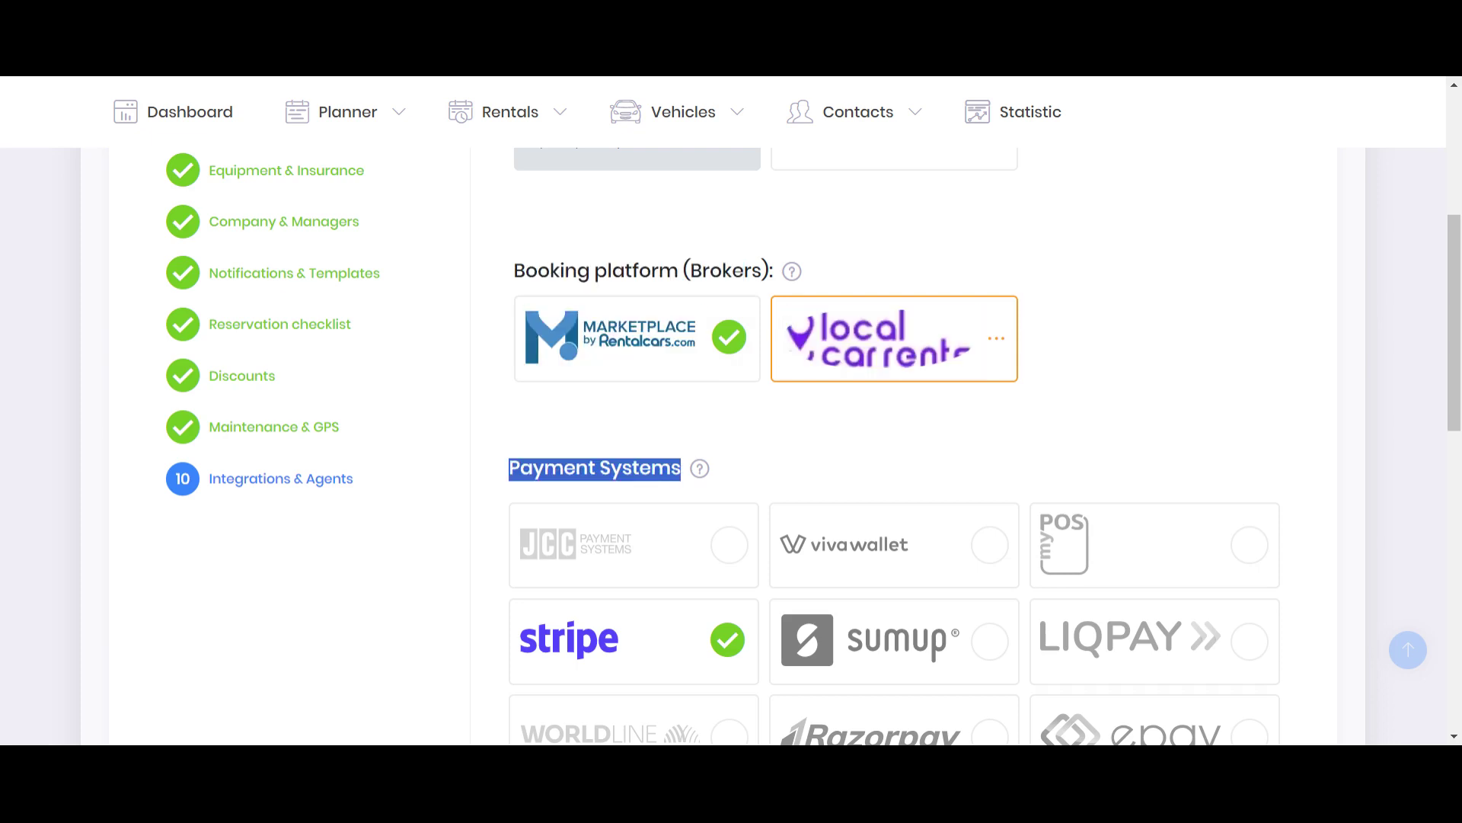
scroll(865, 443, down, 3)
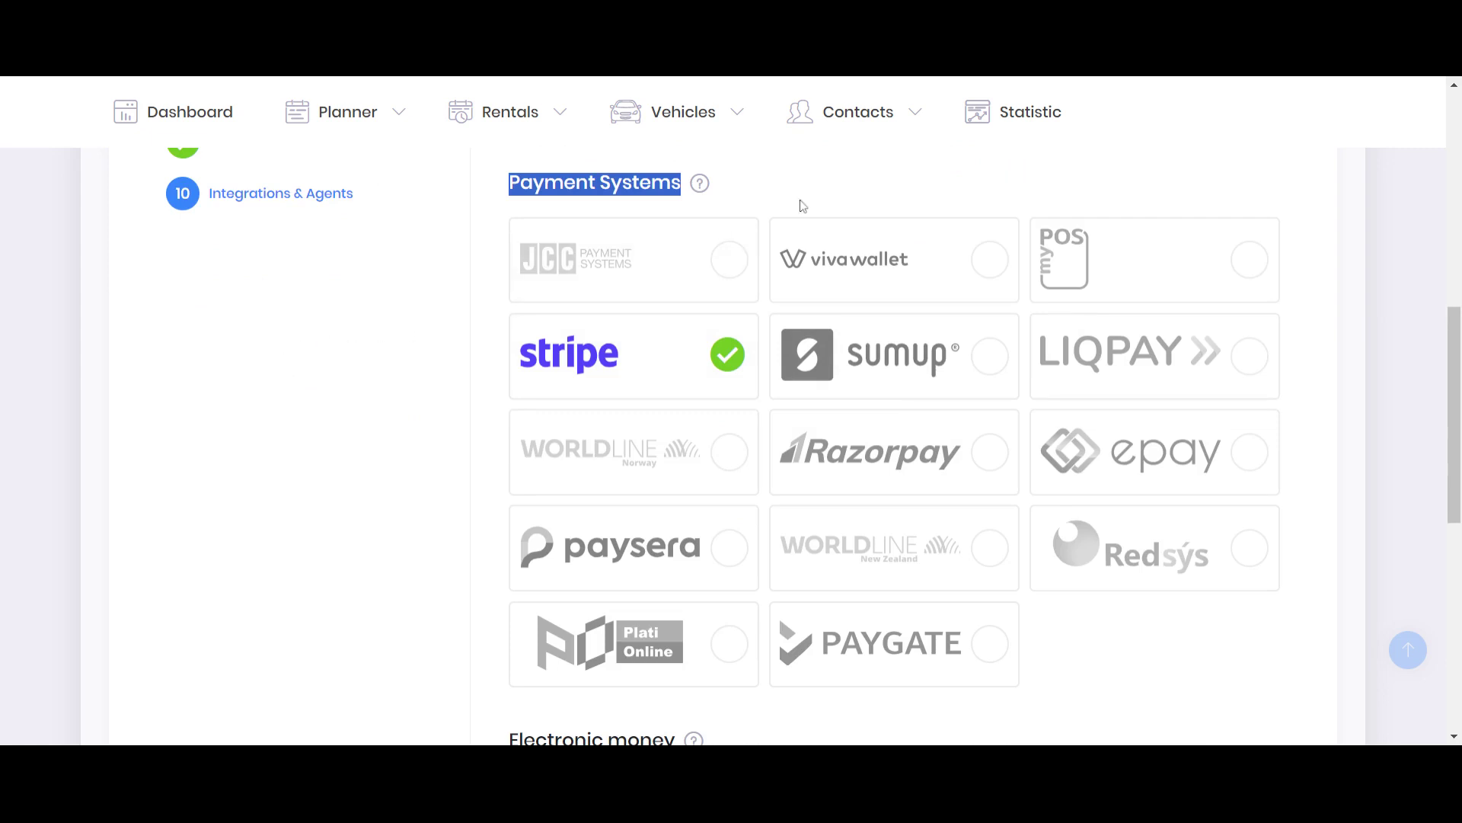
click(845, 192)
scroll(823, 223, down, 1)
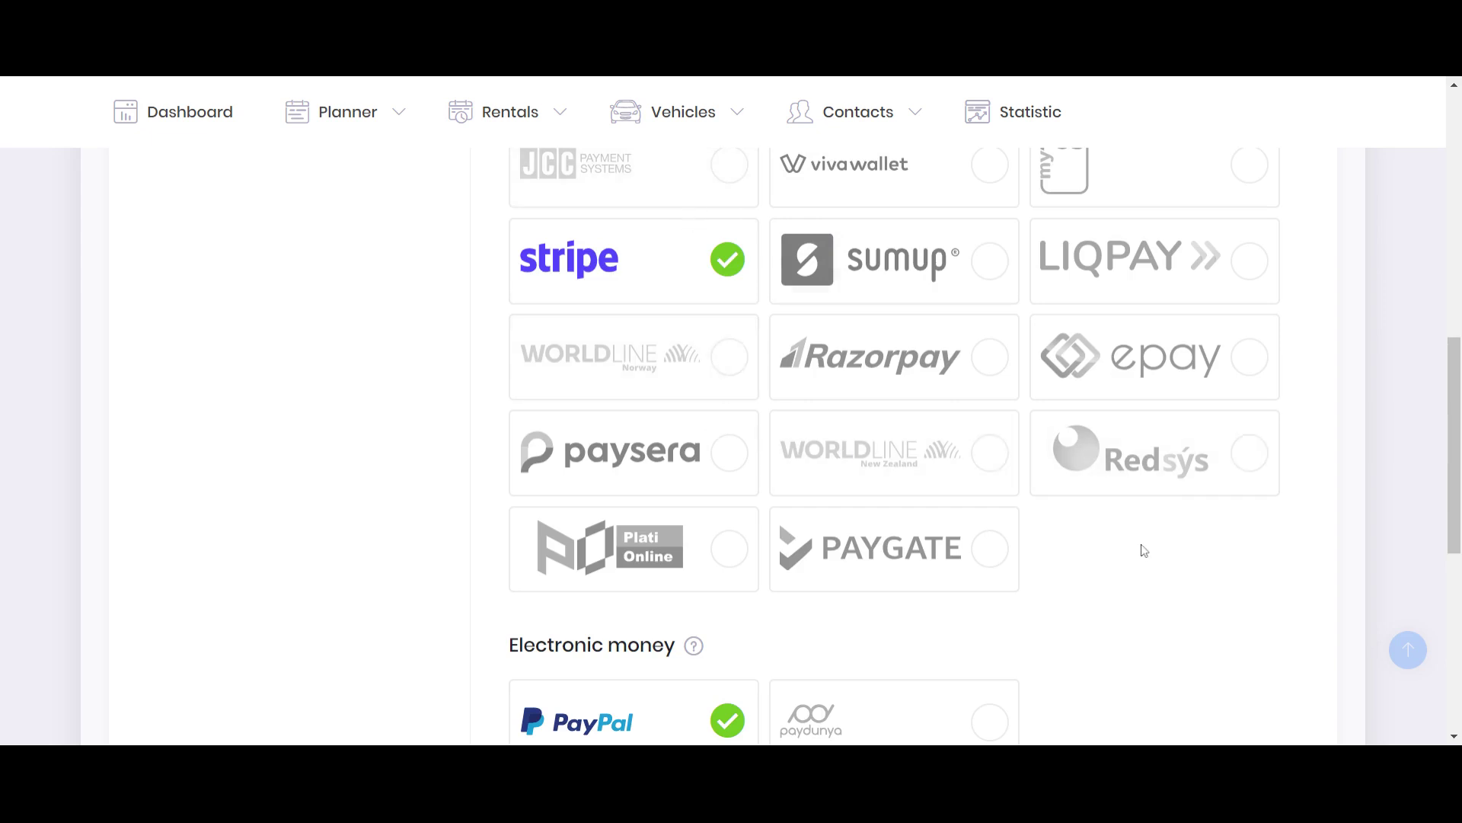
scroll(1114, 551, down, 1)
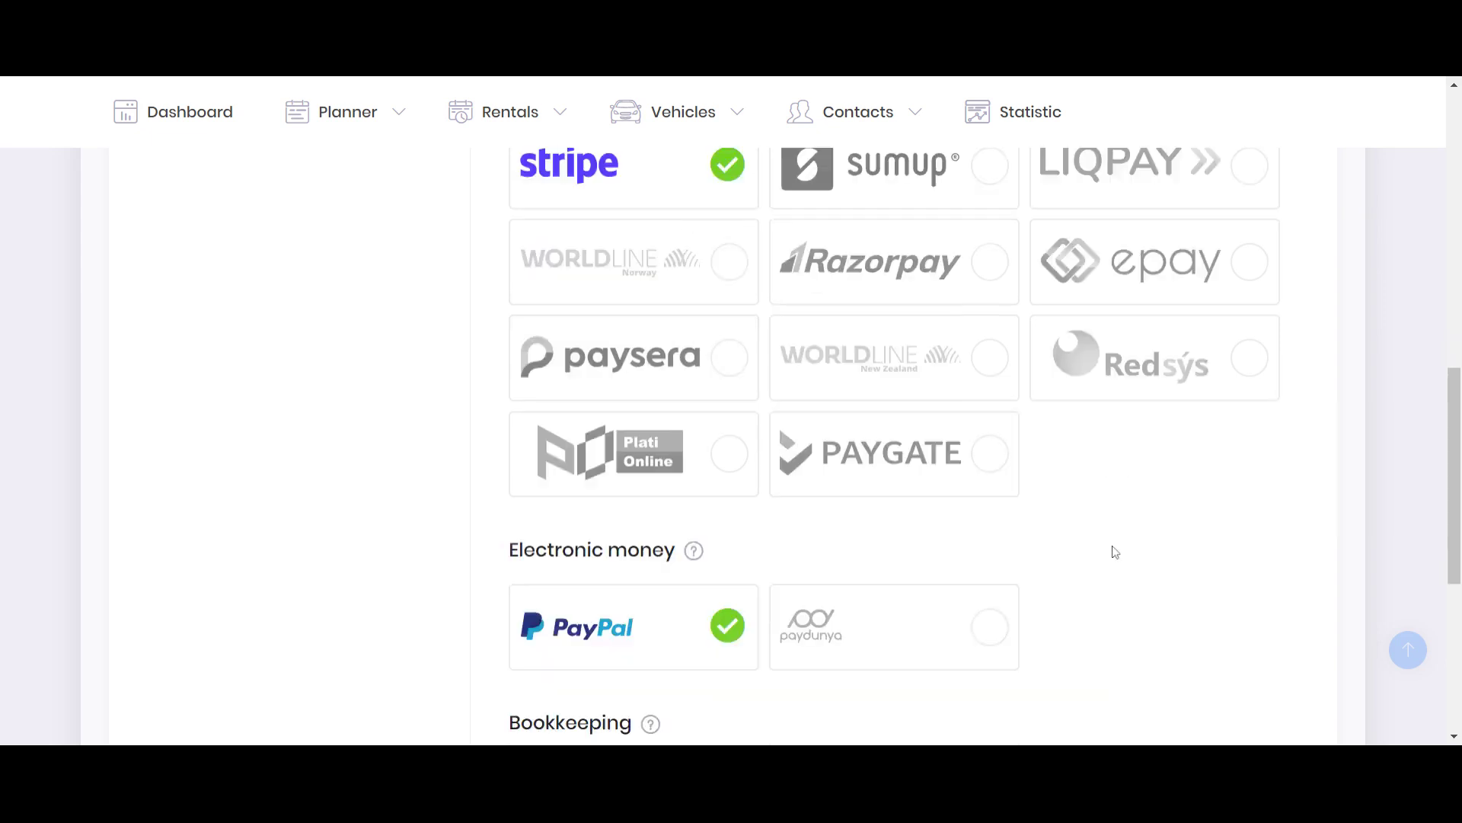
scroll(1110, 549, down, 3)
drag(510, 438, 636, 439)
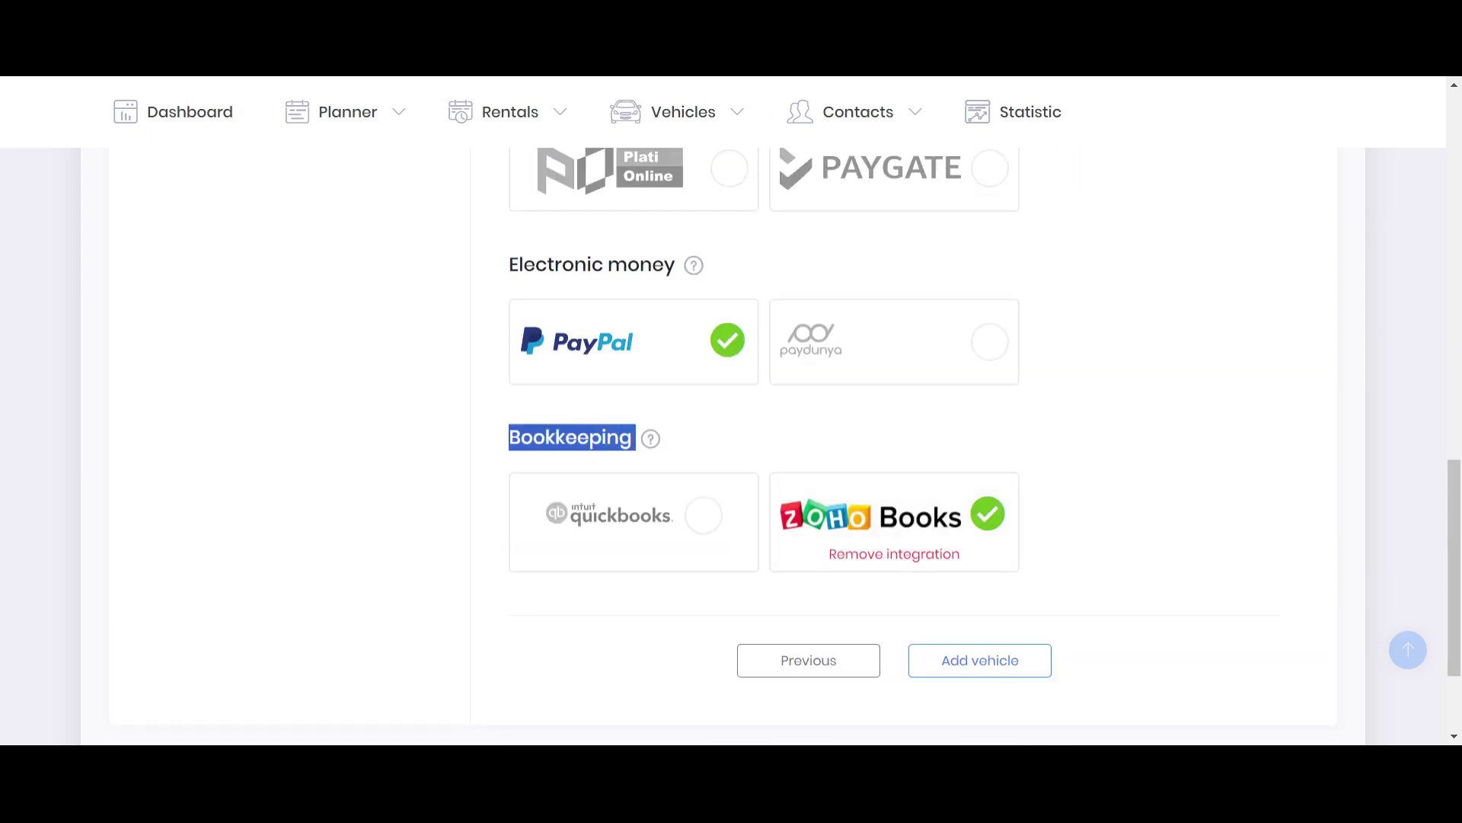
click(379, 445)
scroll(328, 427, up, 10)
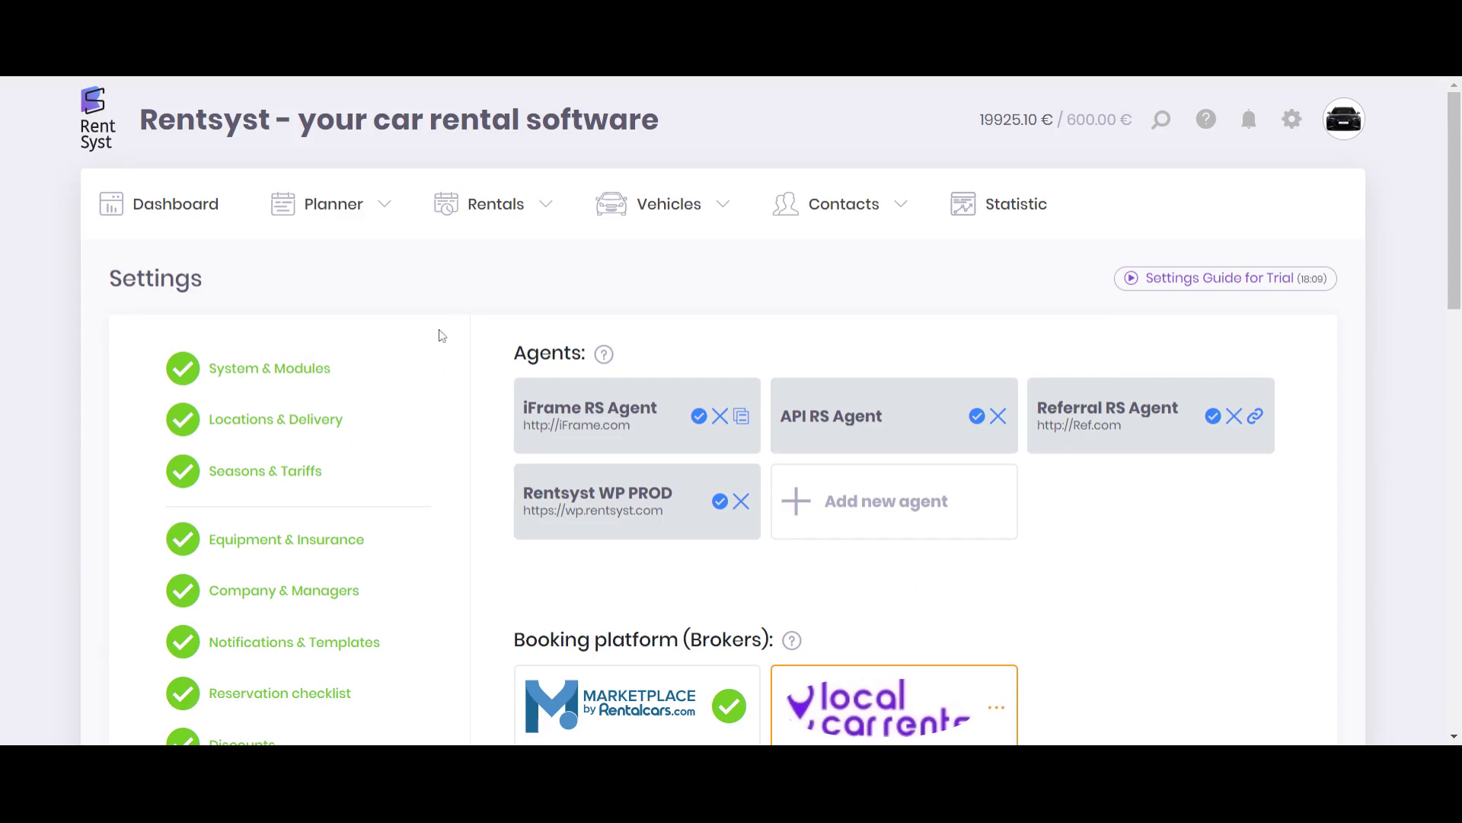
Step: Go to the Dashboard and point out the Revenue panel
click(182, 232)
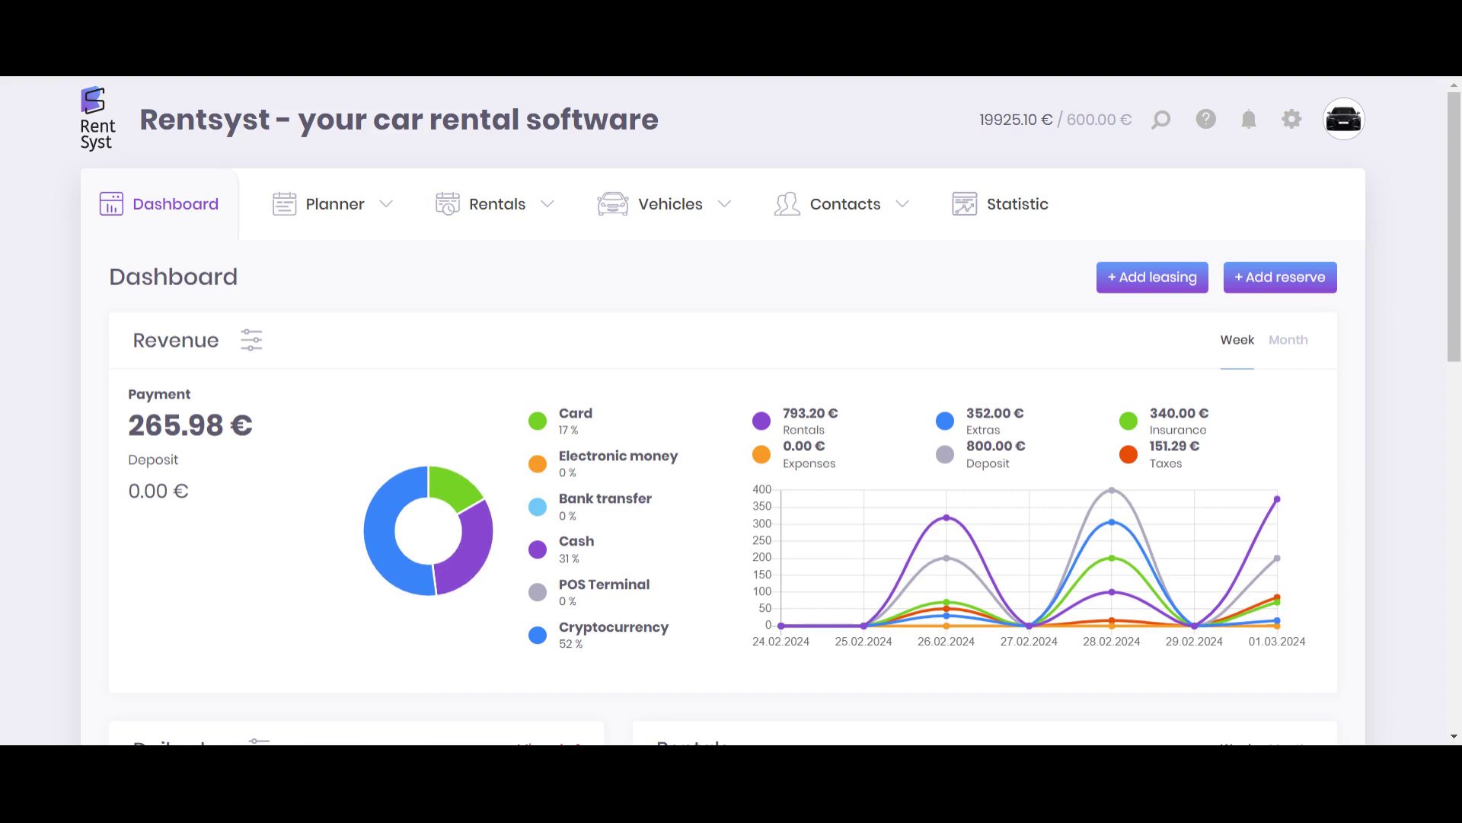
double_click(315, 281)
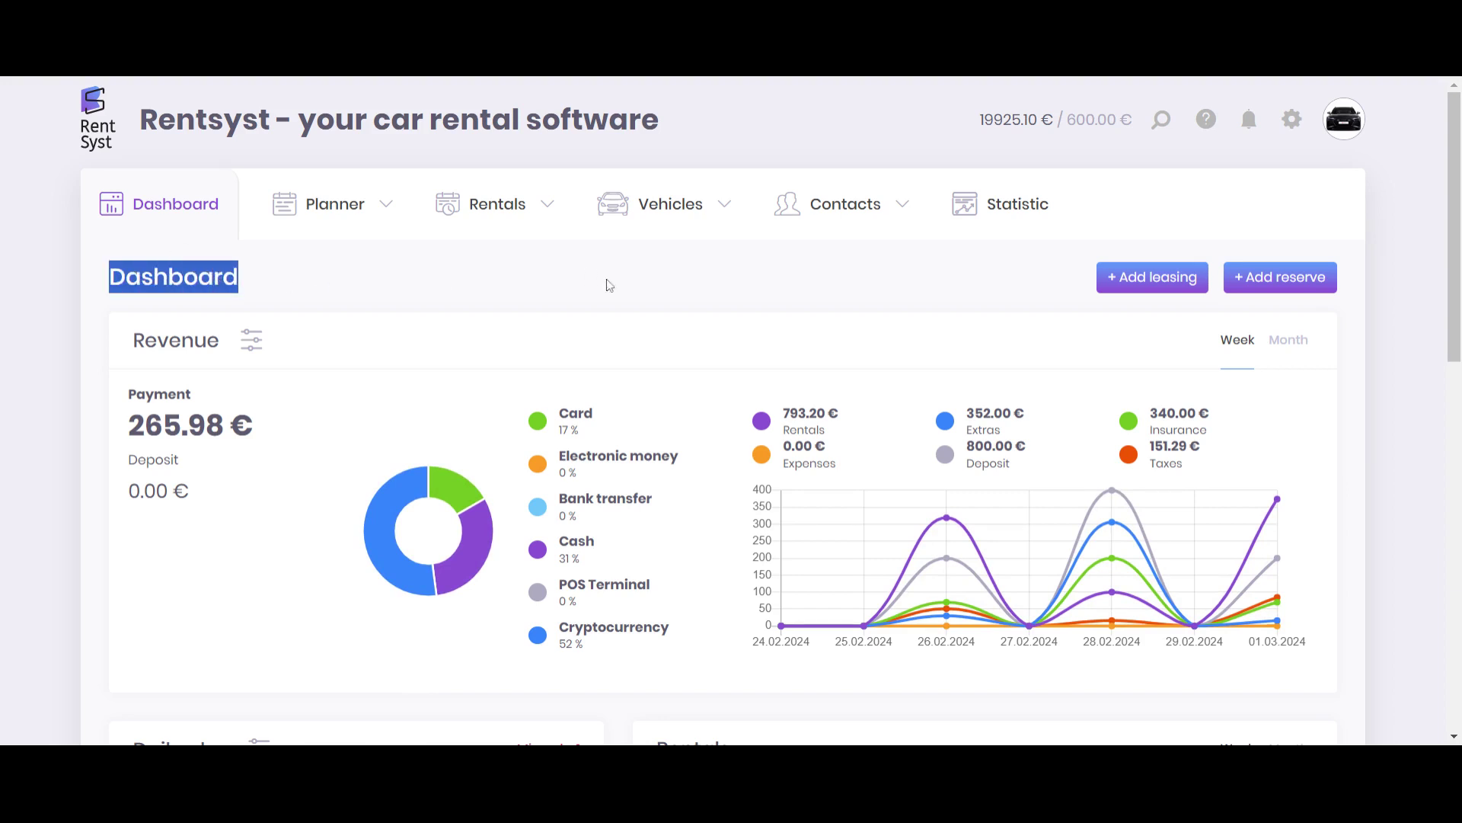
scroll(651, 295, down, 1)
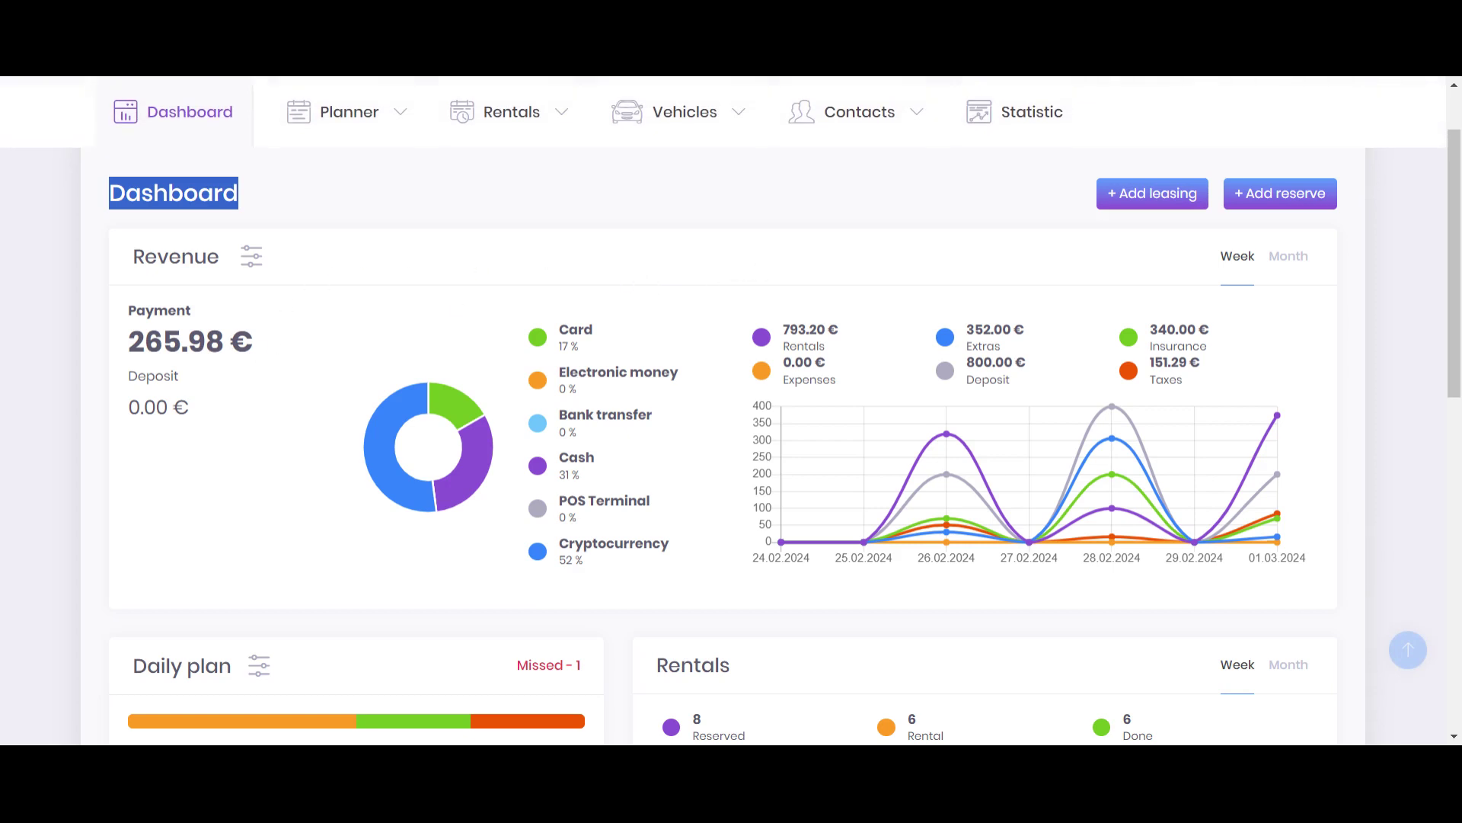
drag(130, 258, 219, 258)
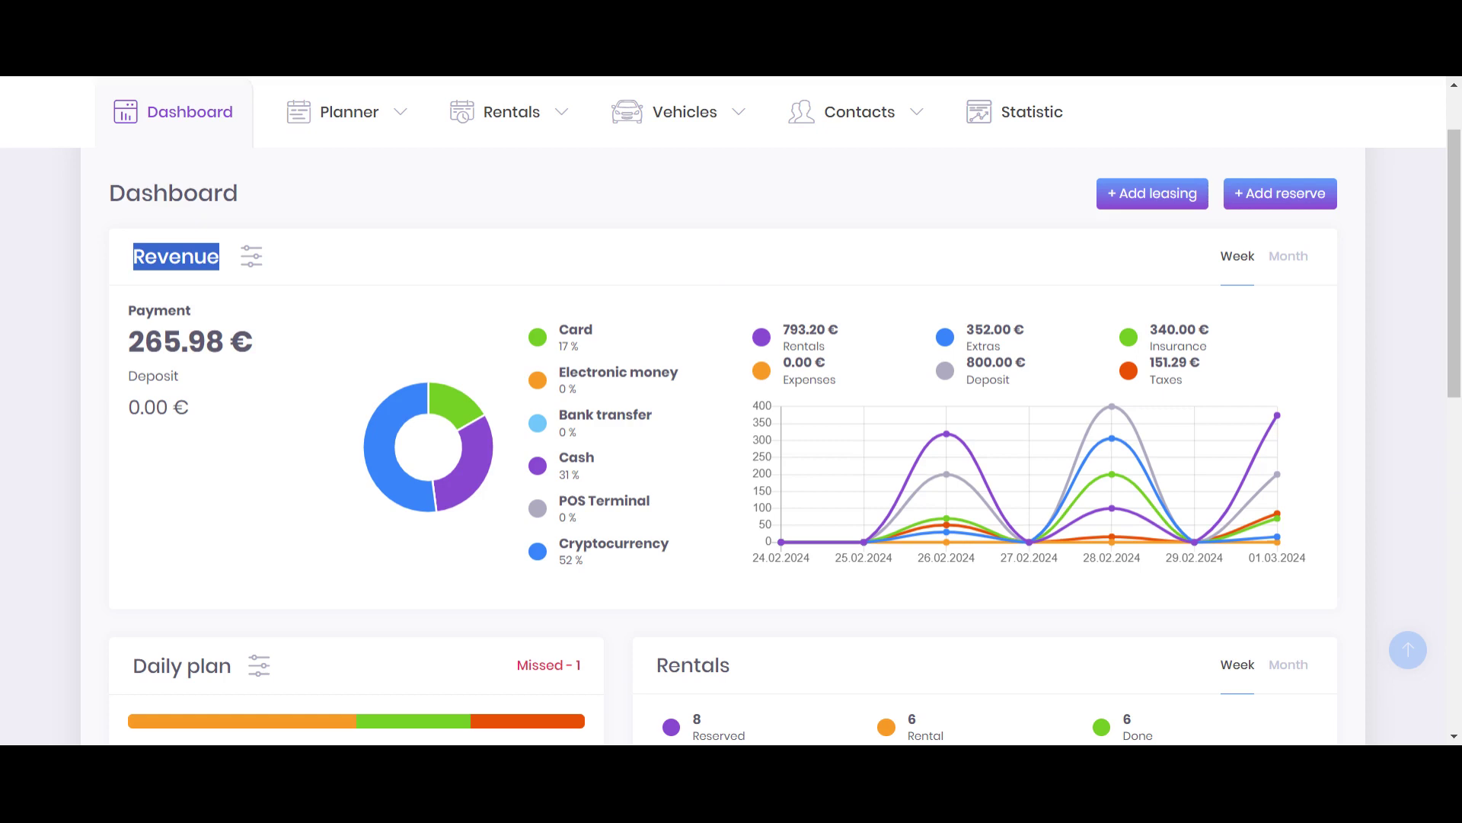
click(768, 262)
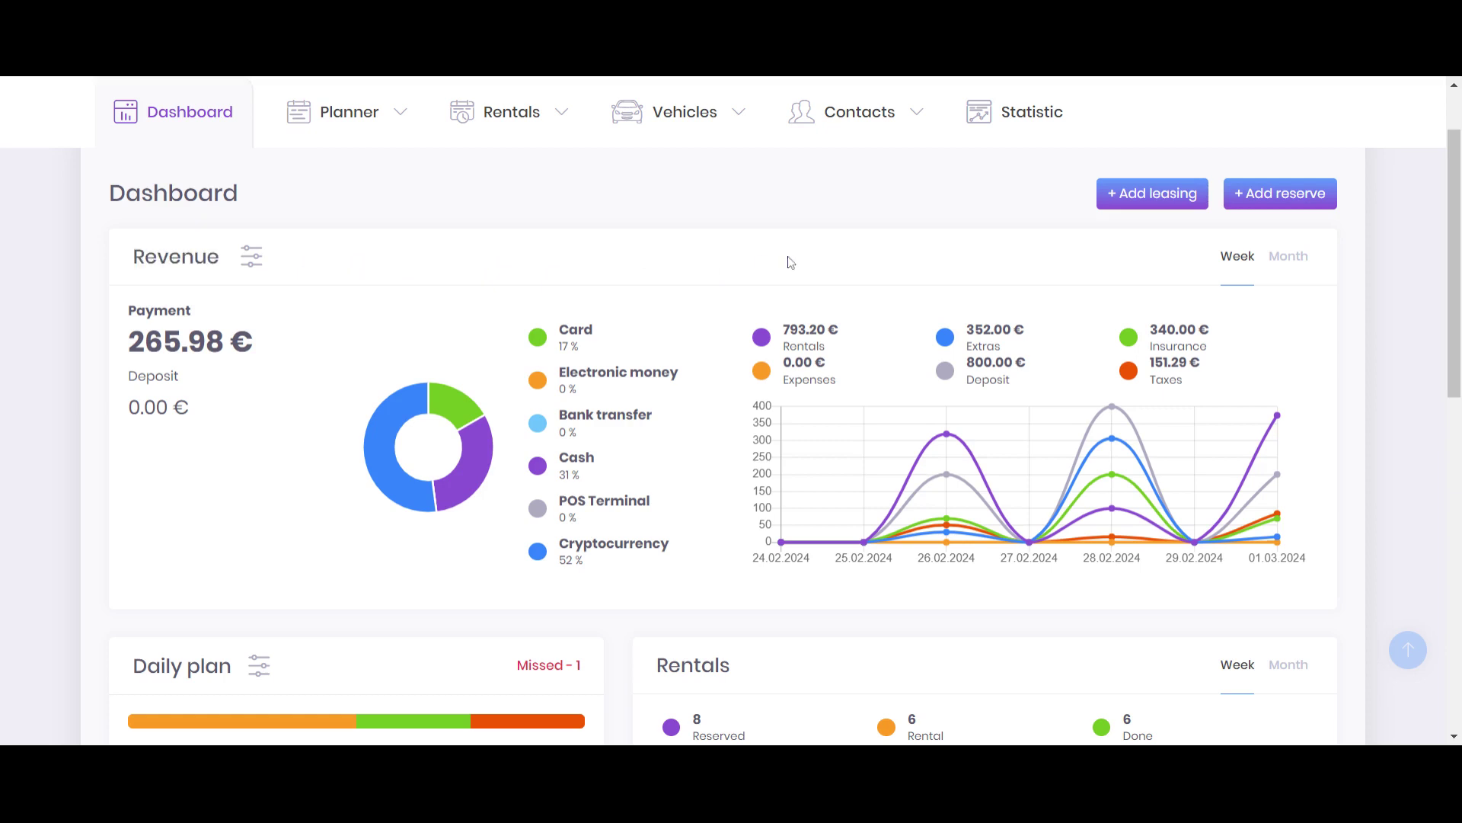
Step: Filter revenue to 8 March, then 29 February, then 1 March 2024
click(254, 260)
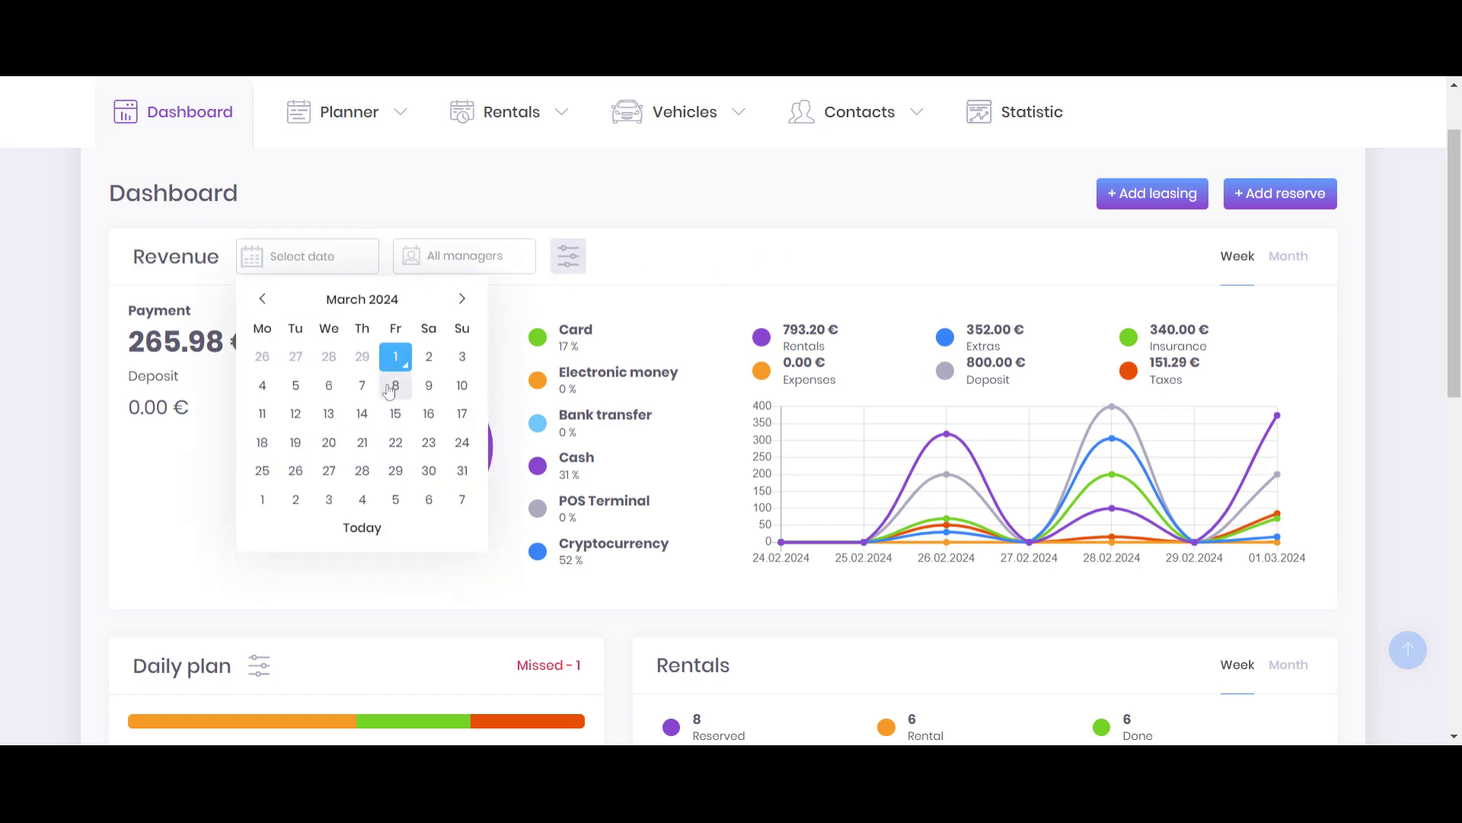
click(392, 387)
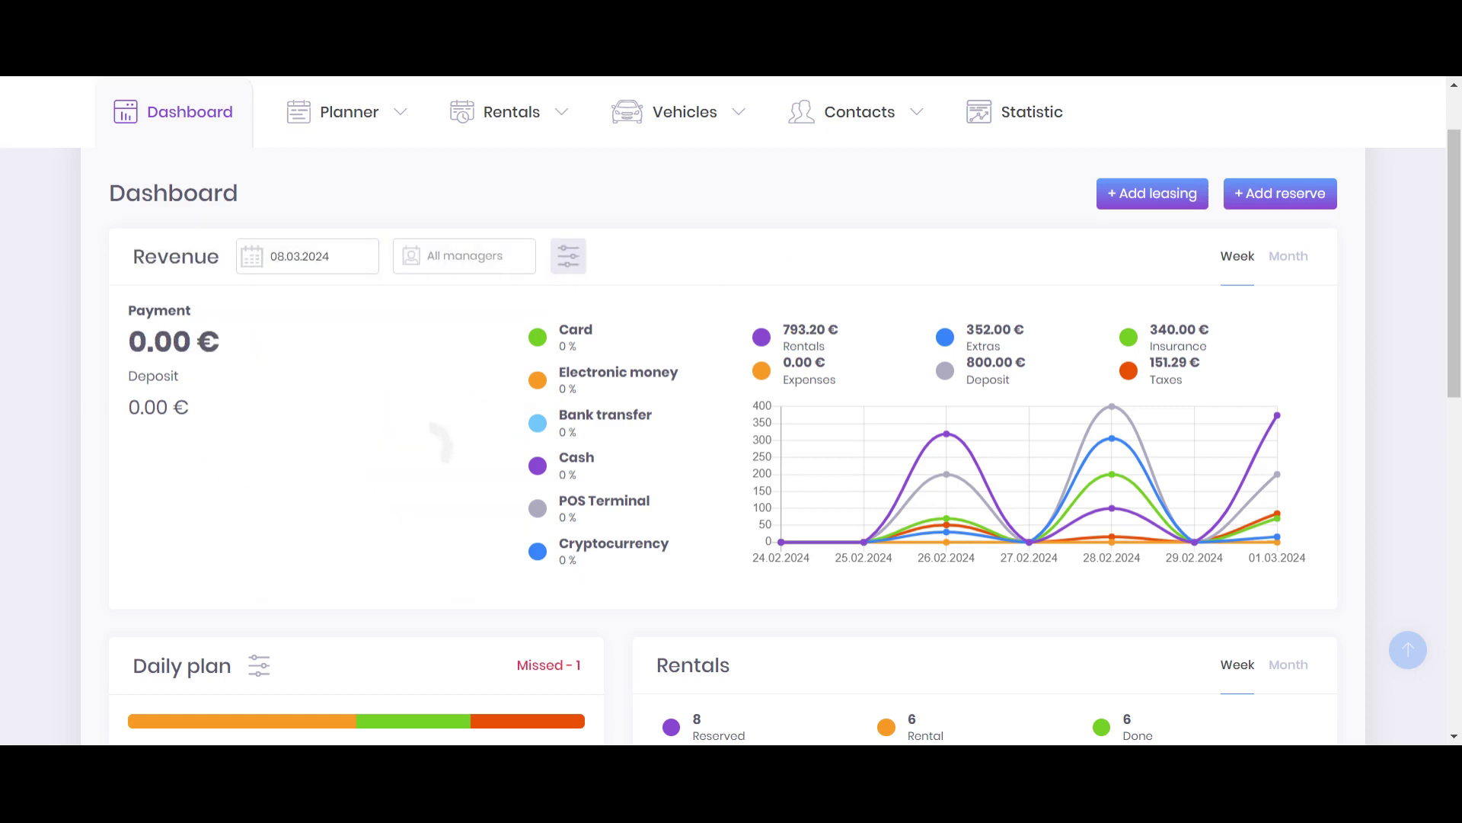
click(287, 257)
click(362, 357)
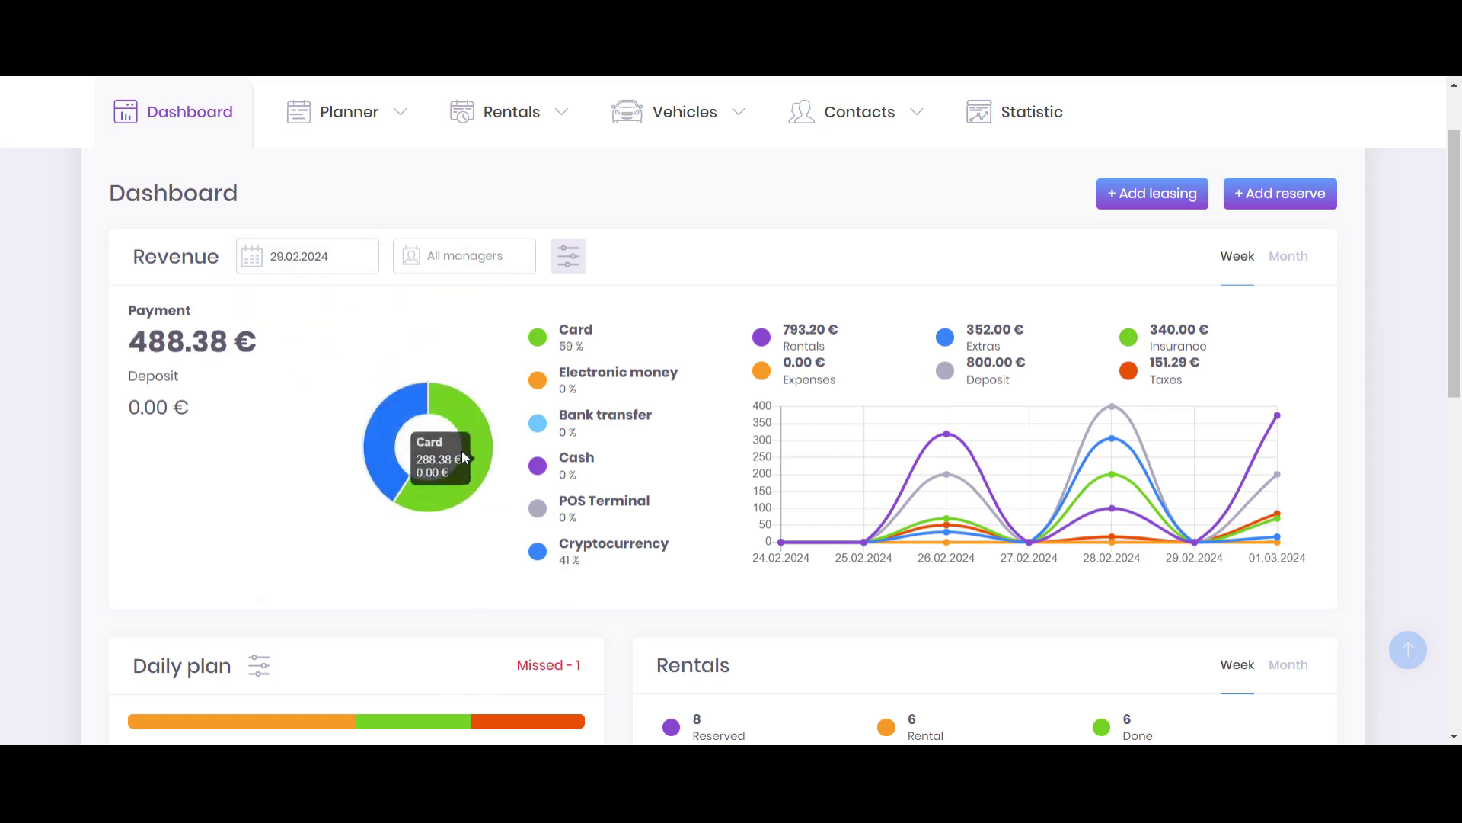
click(306, 256)
click(395, 471)
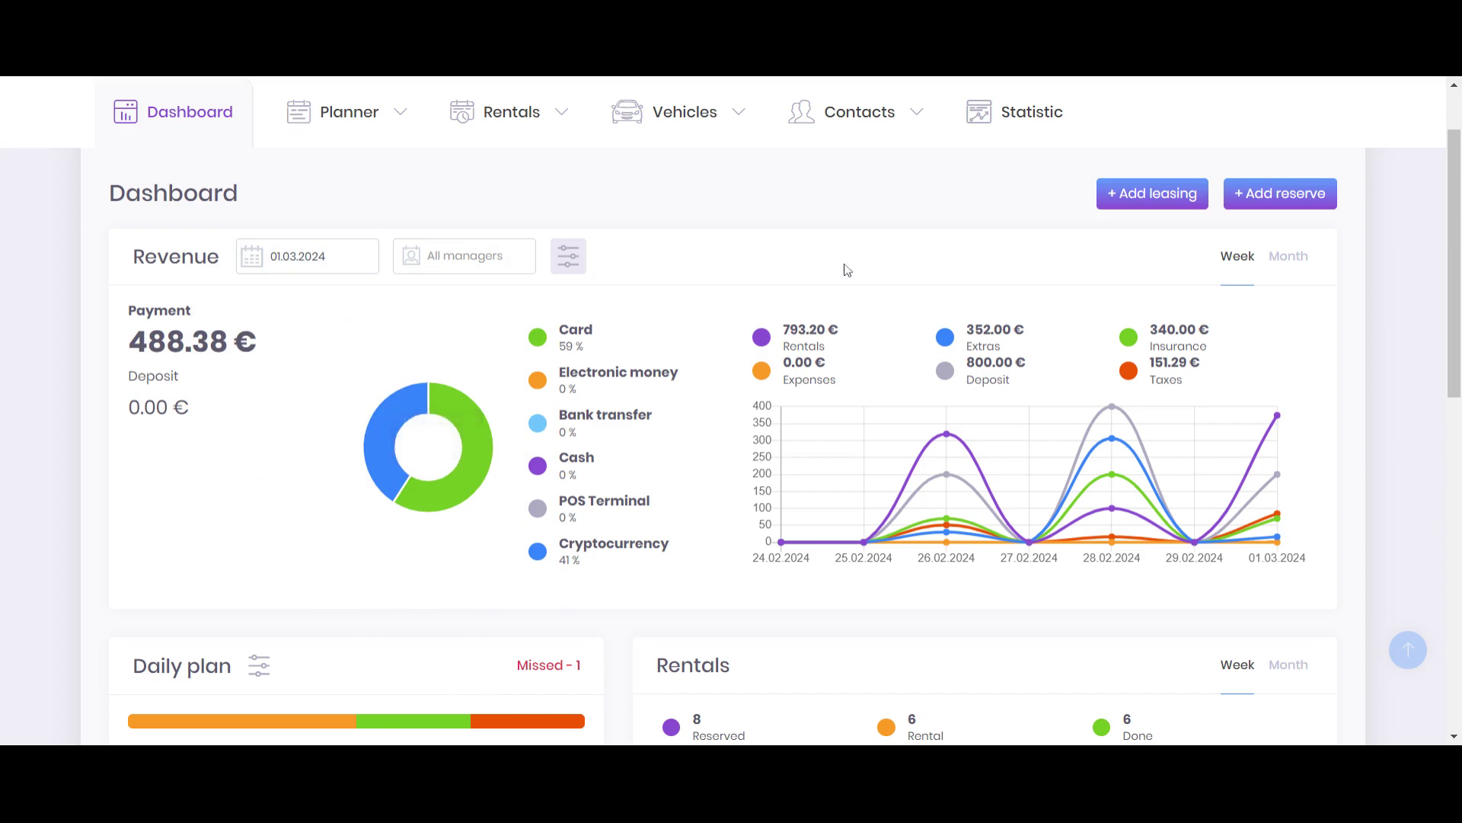
scroll(860, 259, down, 2)
scroll(859, 258, down, 6)
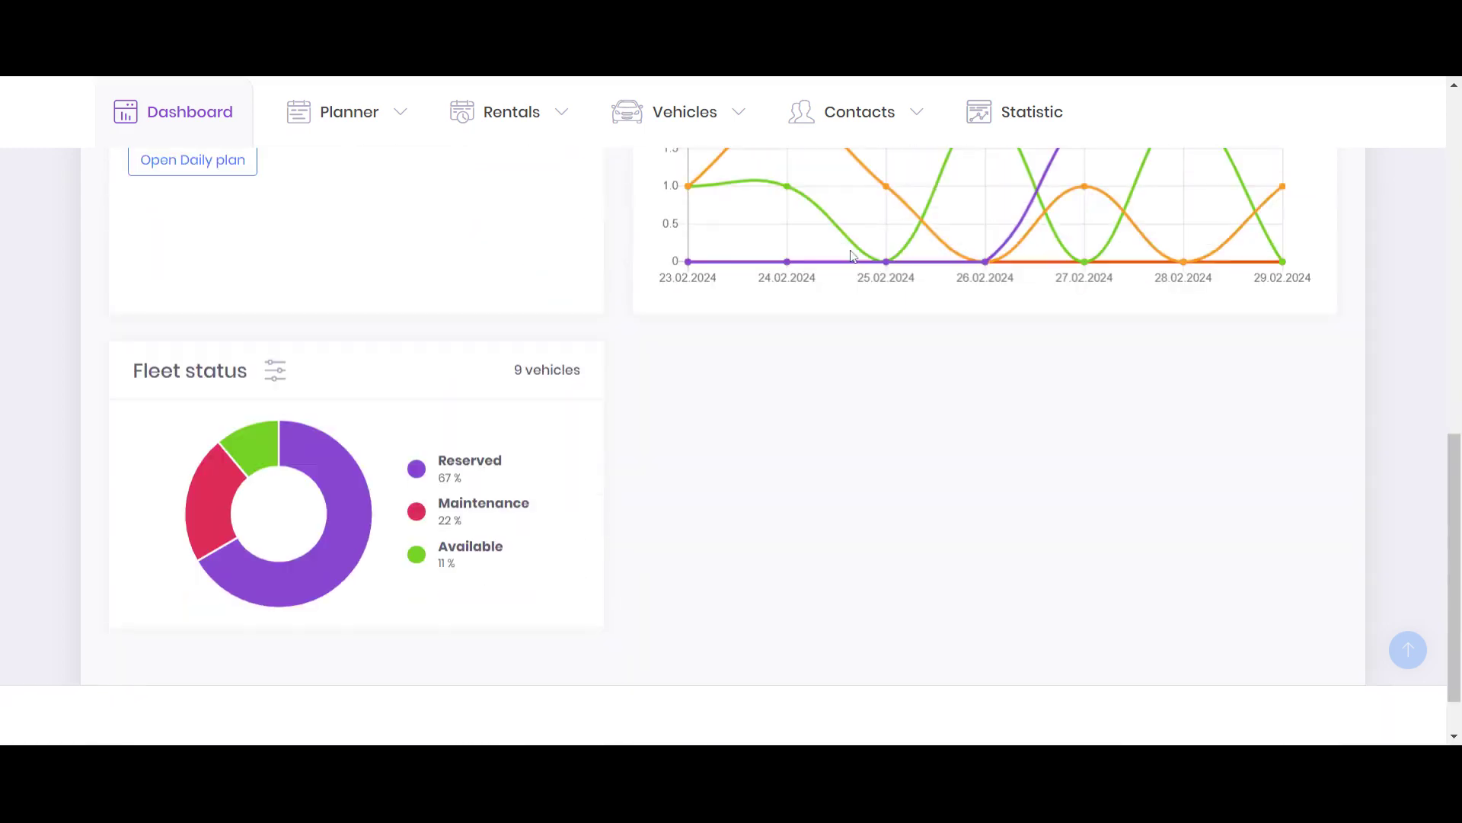
scroll(850, 253, up, 7)
scroll(850, 254, up, 2)
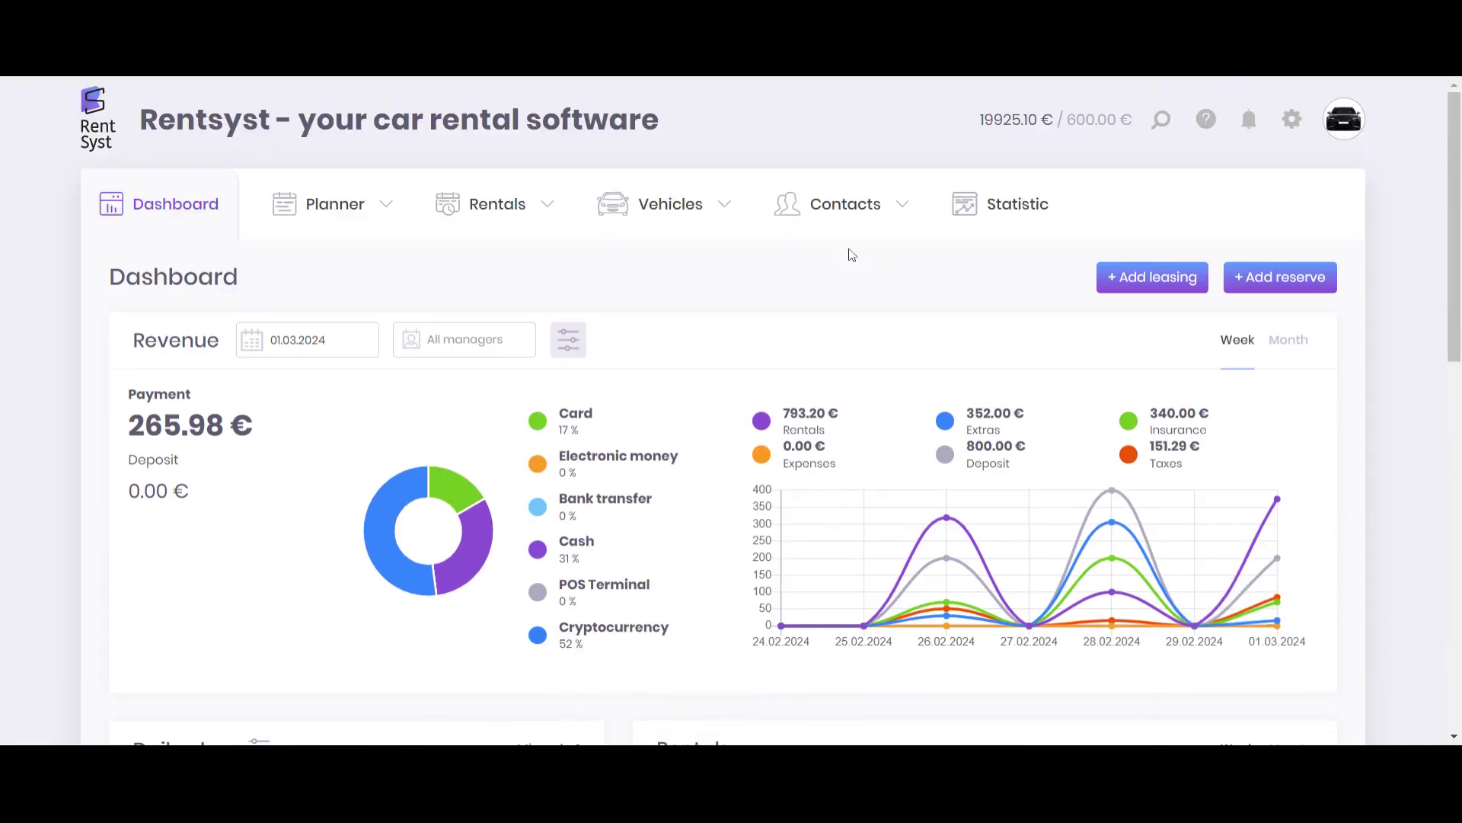
Step: Go to the Payments log under the Rentals section
click(543, 204)
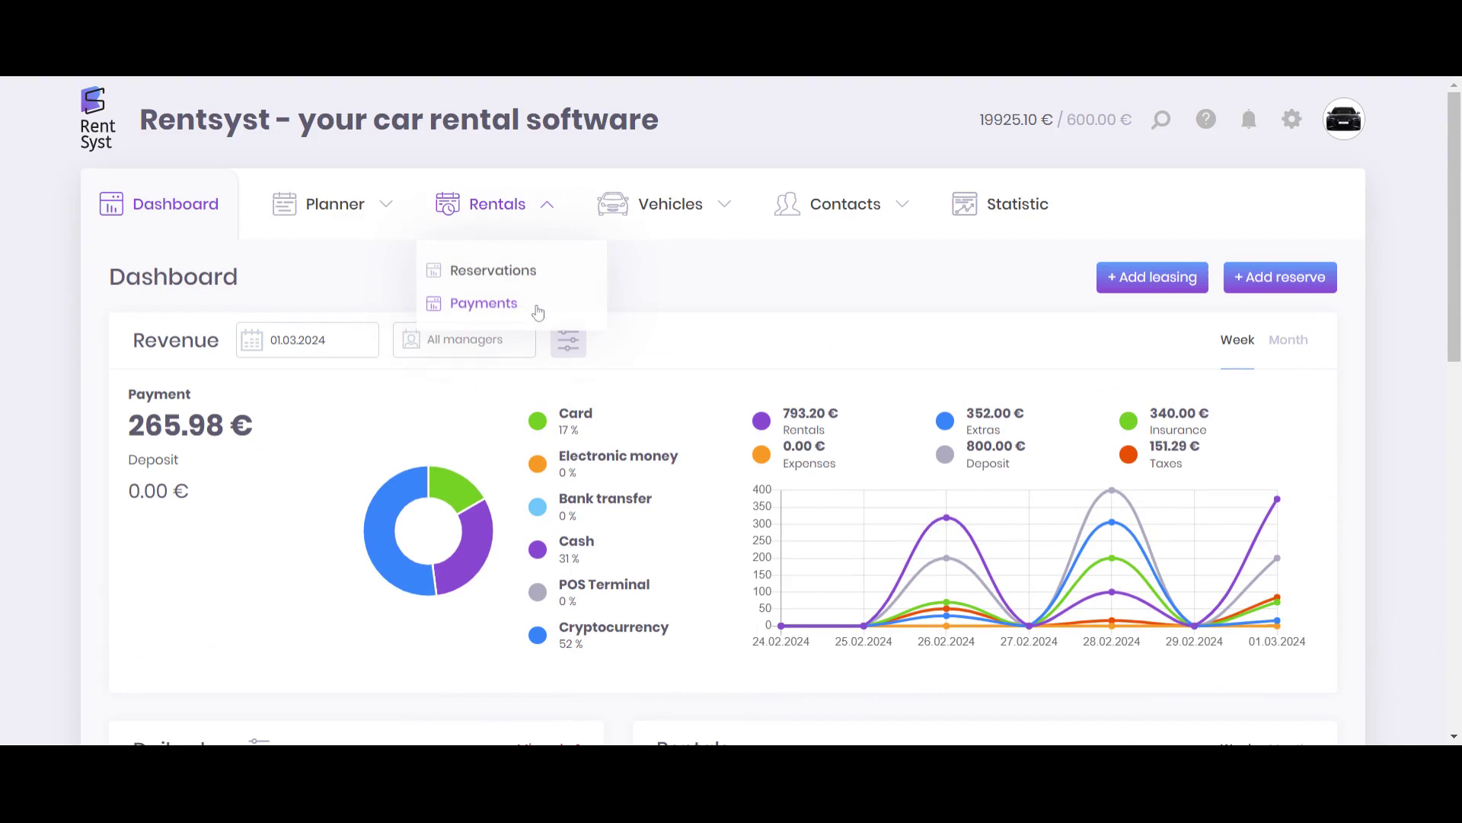
click(485, 304)
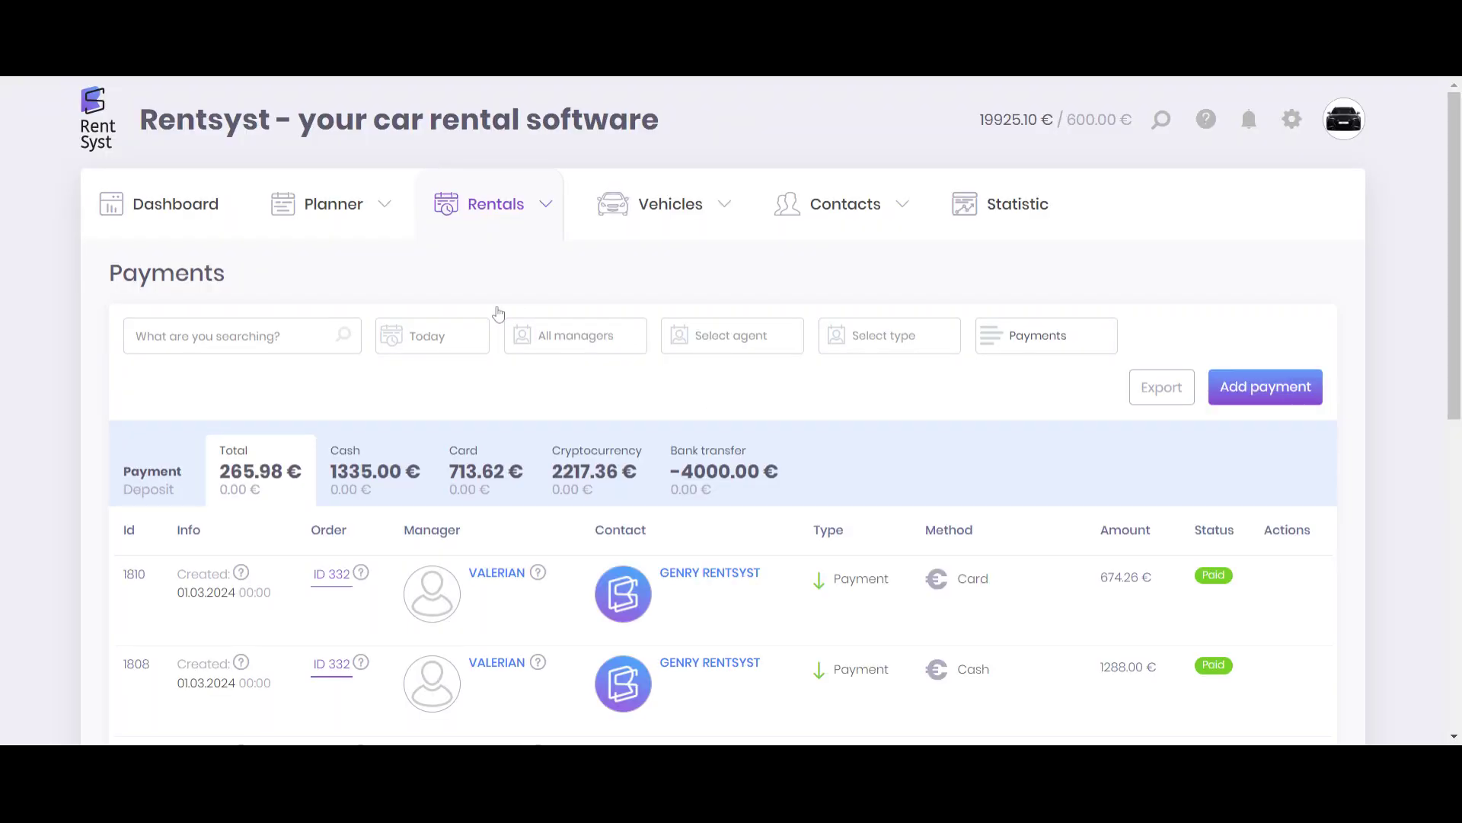
scroll(869, 386, down, 2)
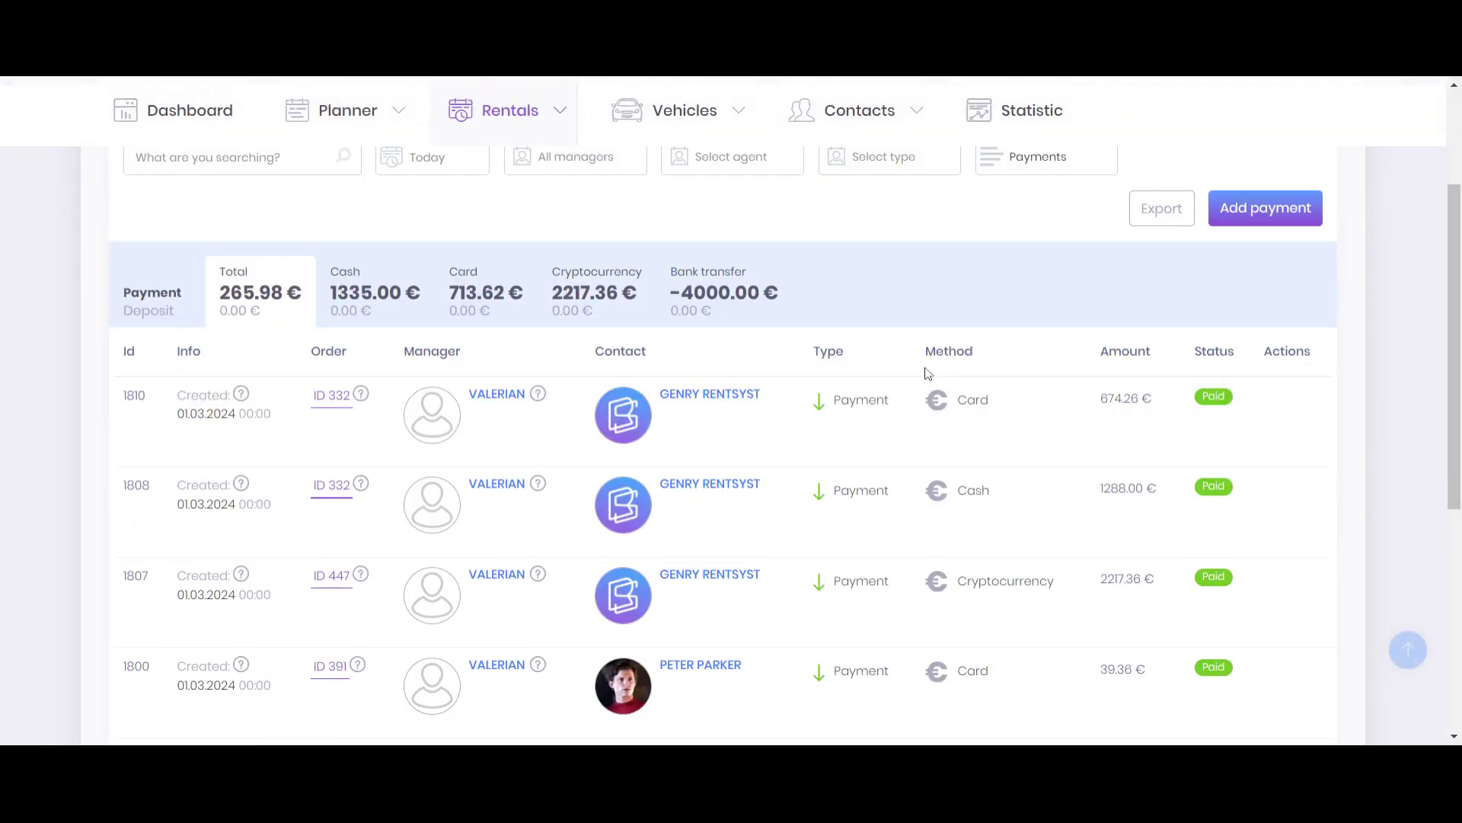
scroll(611, 320, up, 2)
Step: Filter the payments to the range 1–29 February 2024
click(405, 336)
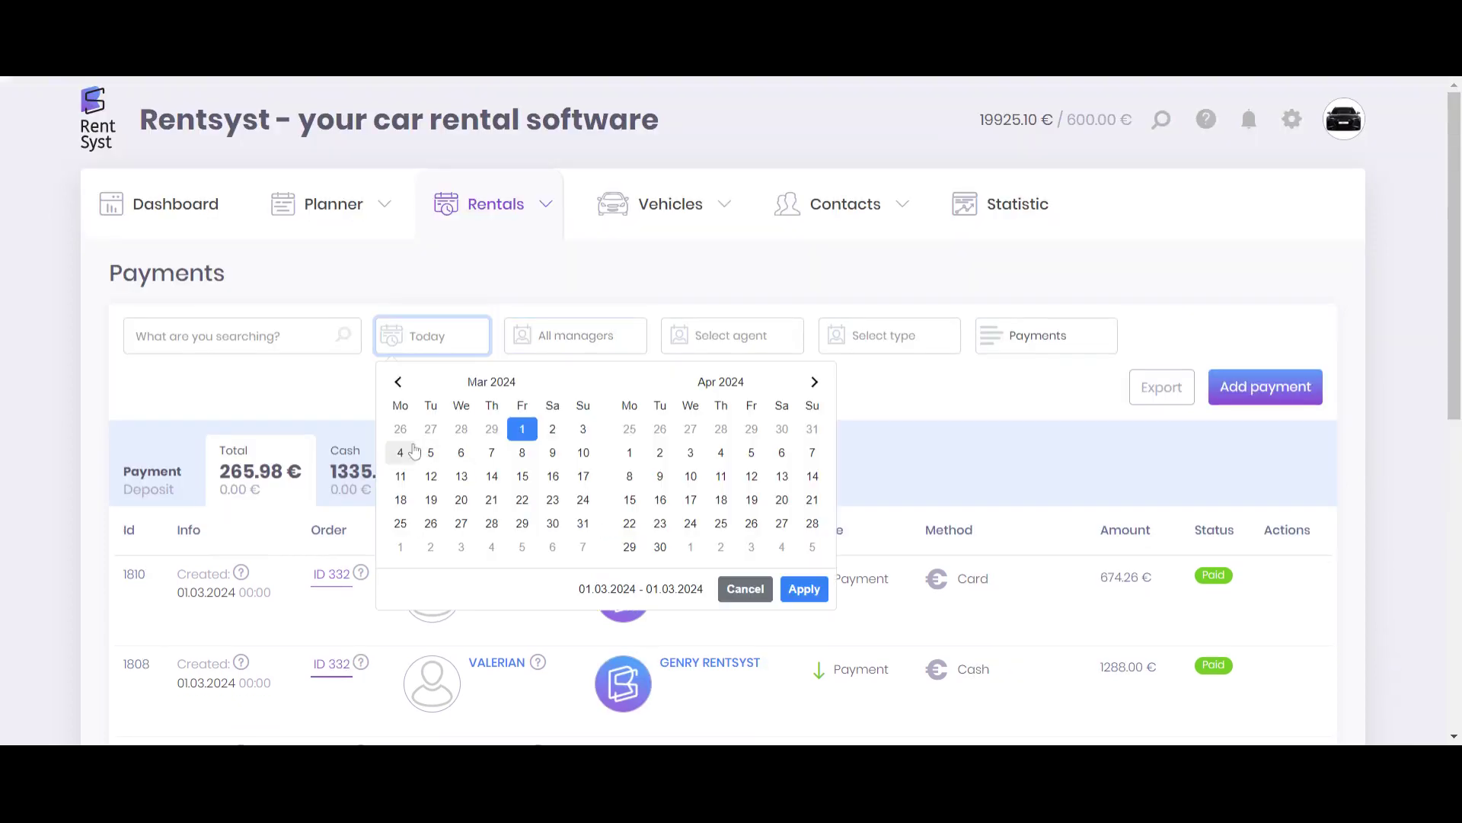
click(397, 382)
click(491, 428)
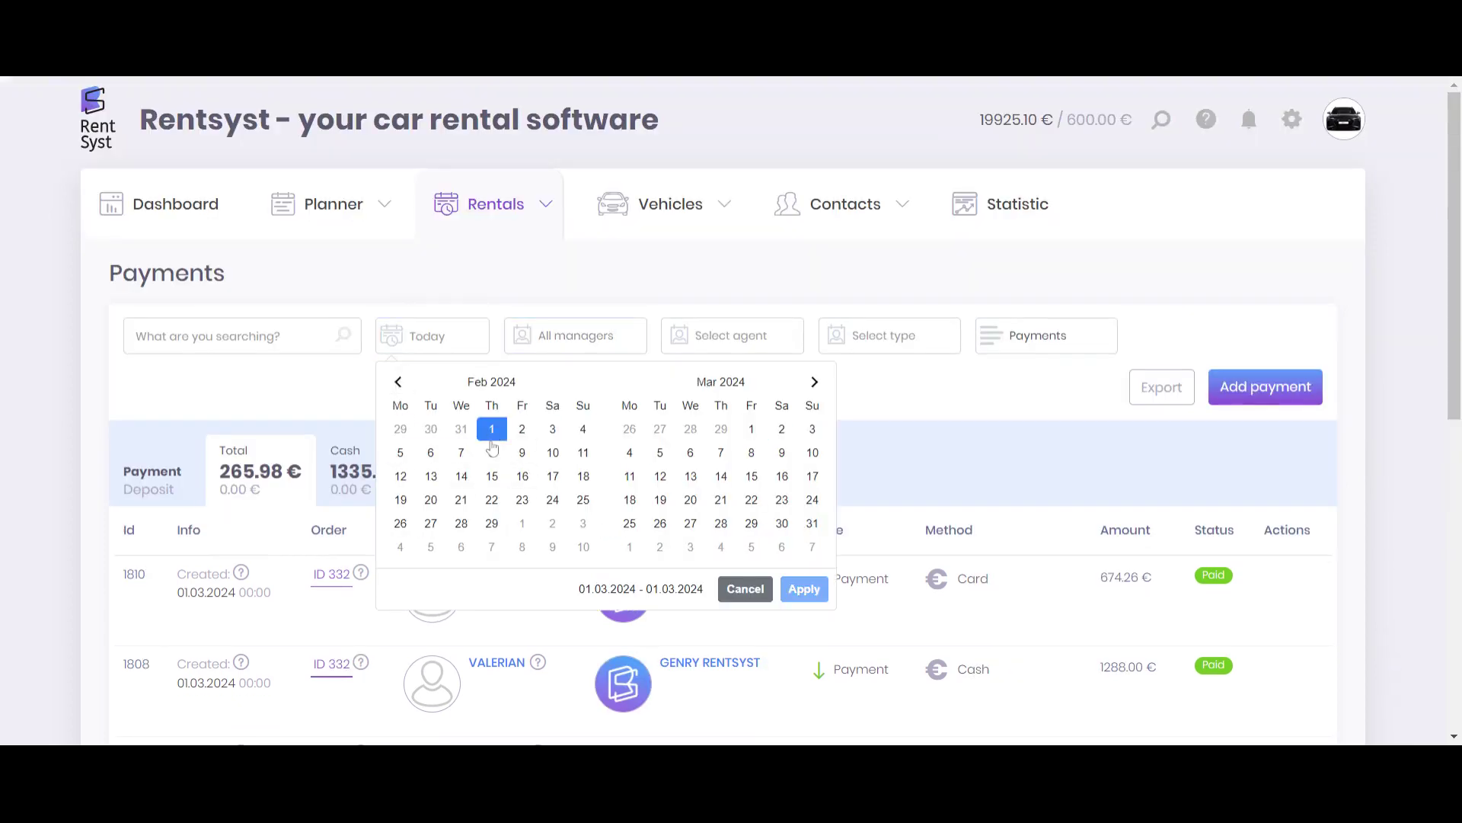
click(492, 524)
click(804, 589)
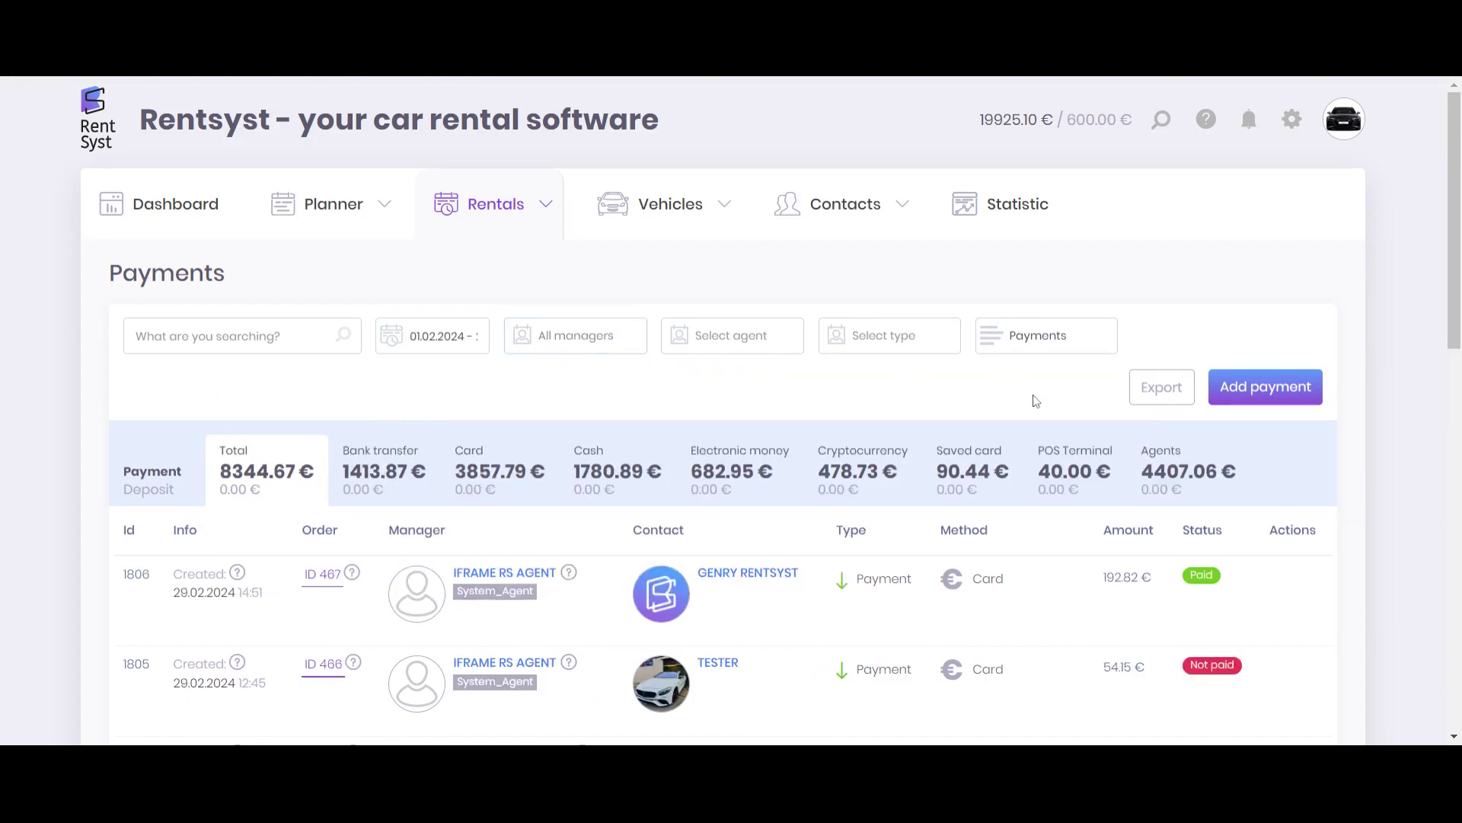
scroll(1028, 395, down, 1)
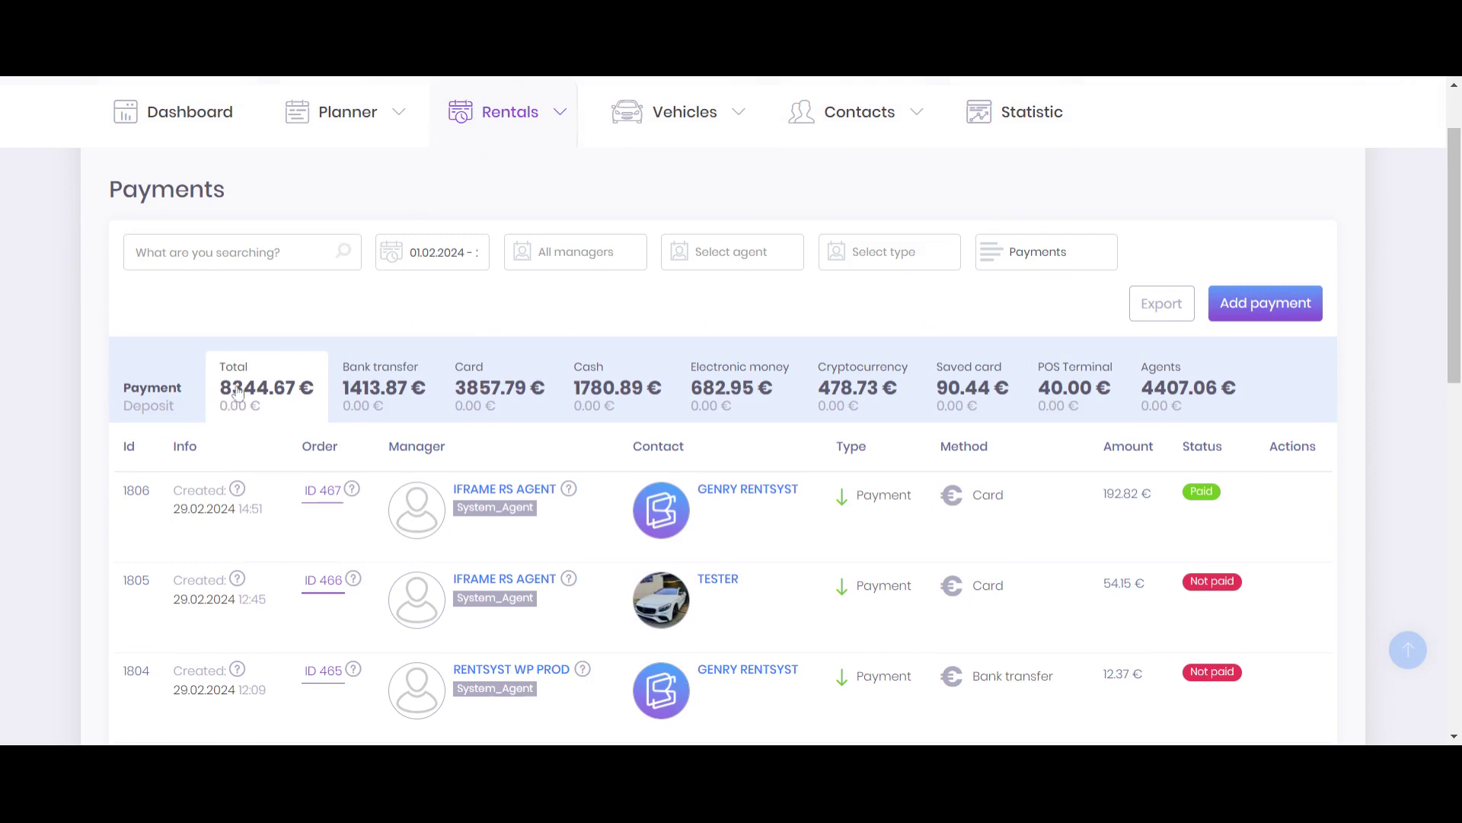
Step: Review the Deposit row, highlighting the POS Terminal and Agents deposit amounts
drag(124, 410, 181, 409)
double_click(1038, 407)
double_click(1143, 407)
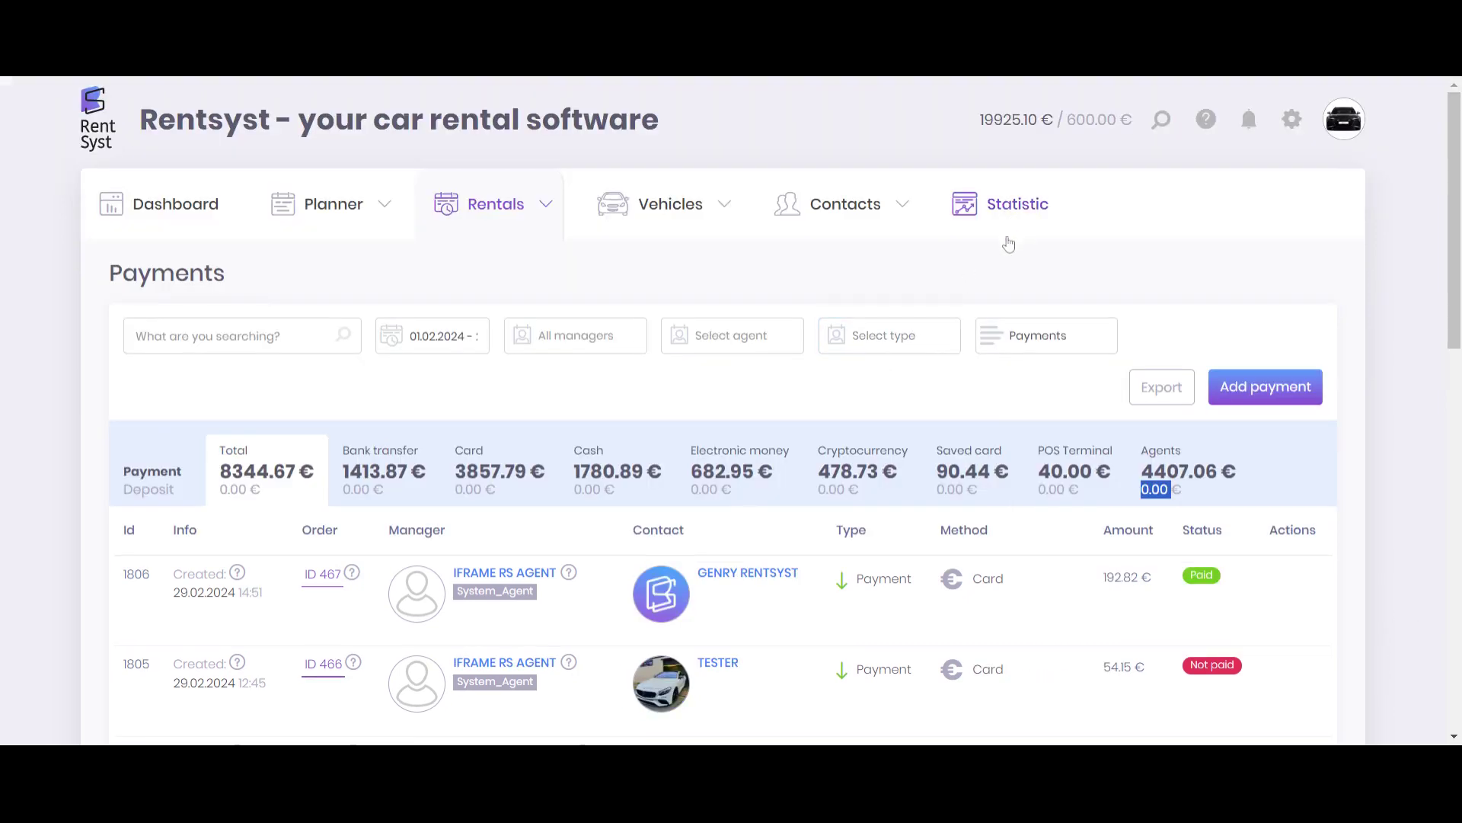
Step: Show the Statistic report grouped by Vehicle
click(1007, 241)
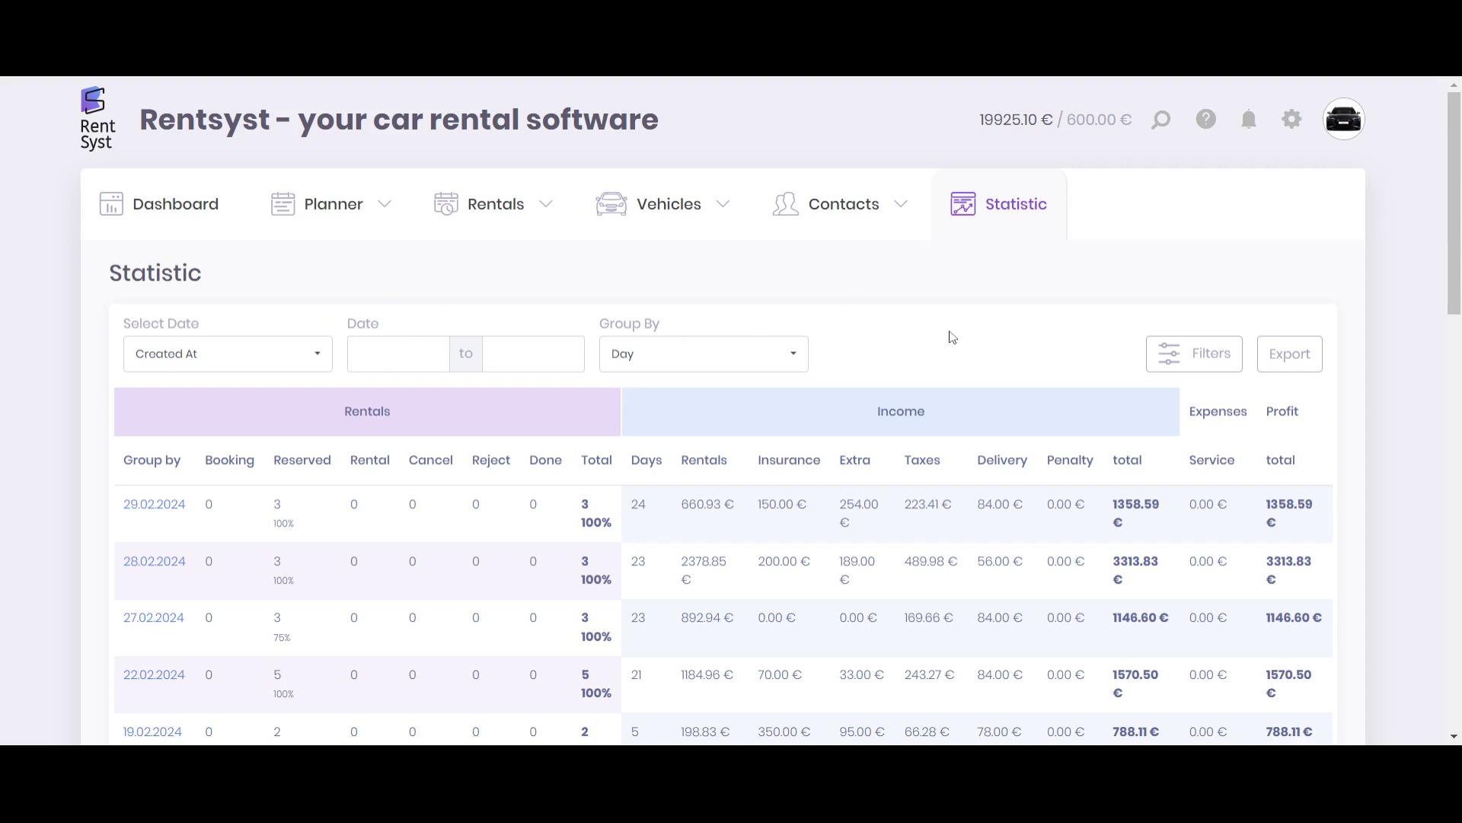
drag(592, 332, 709, 336)
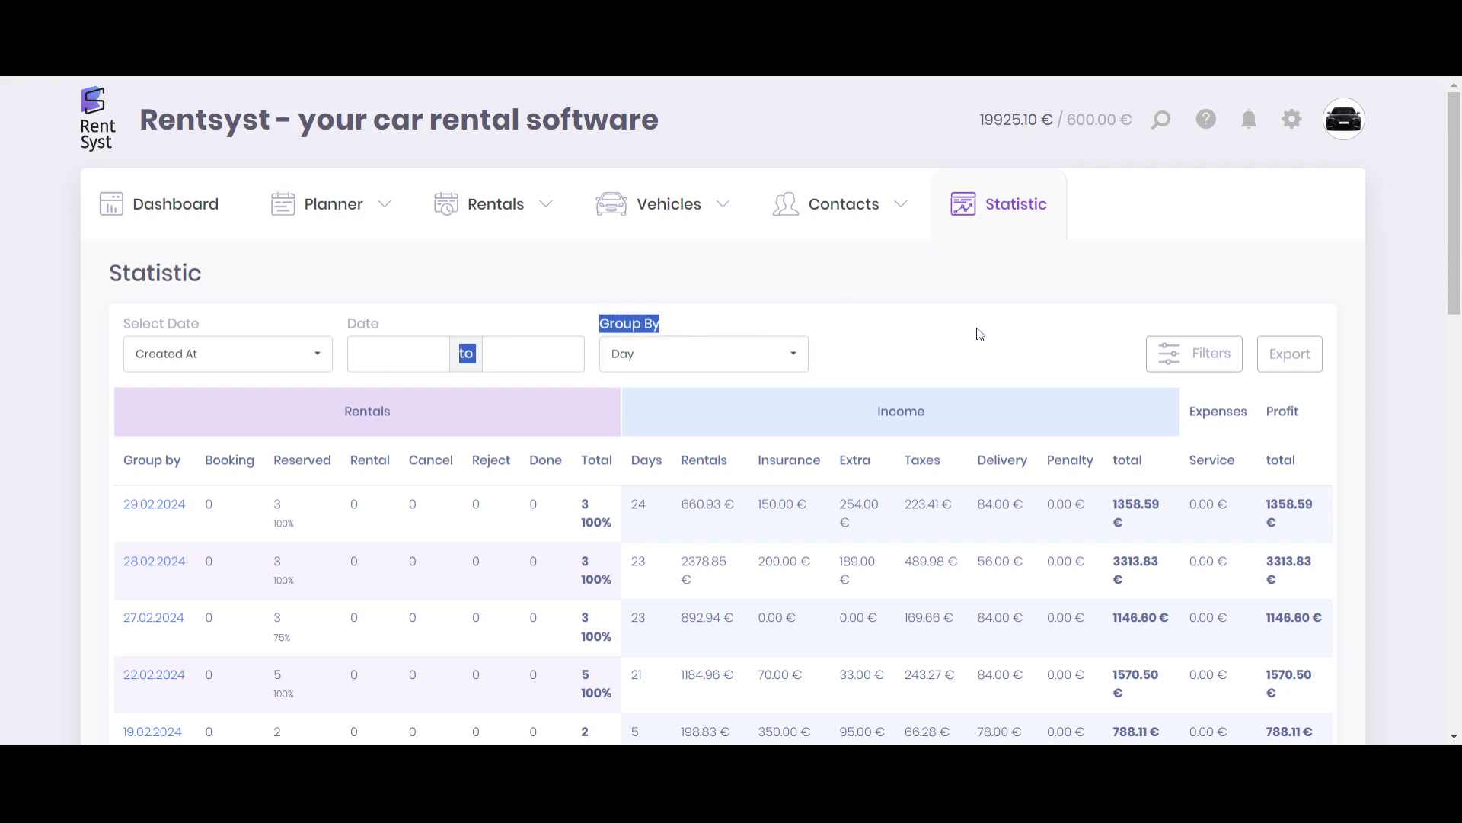
click(698, 363)
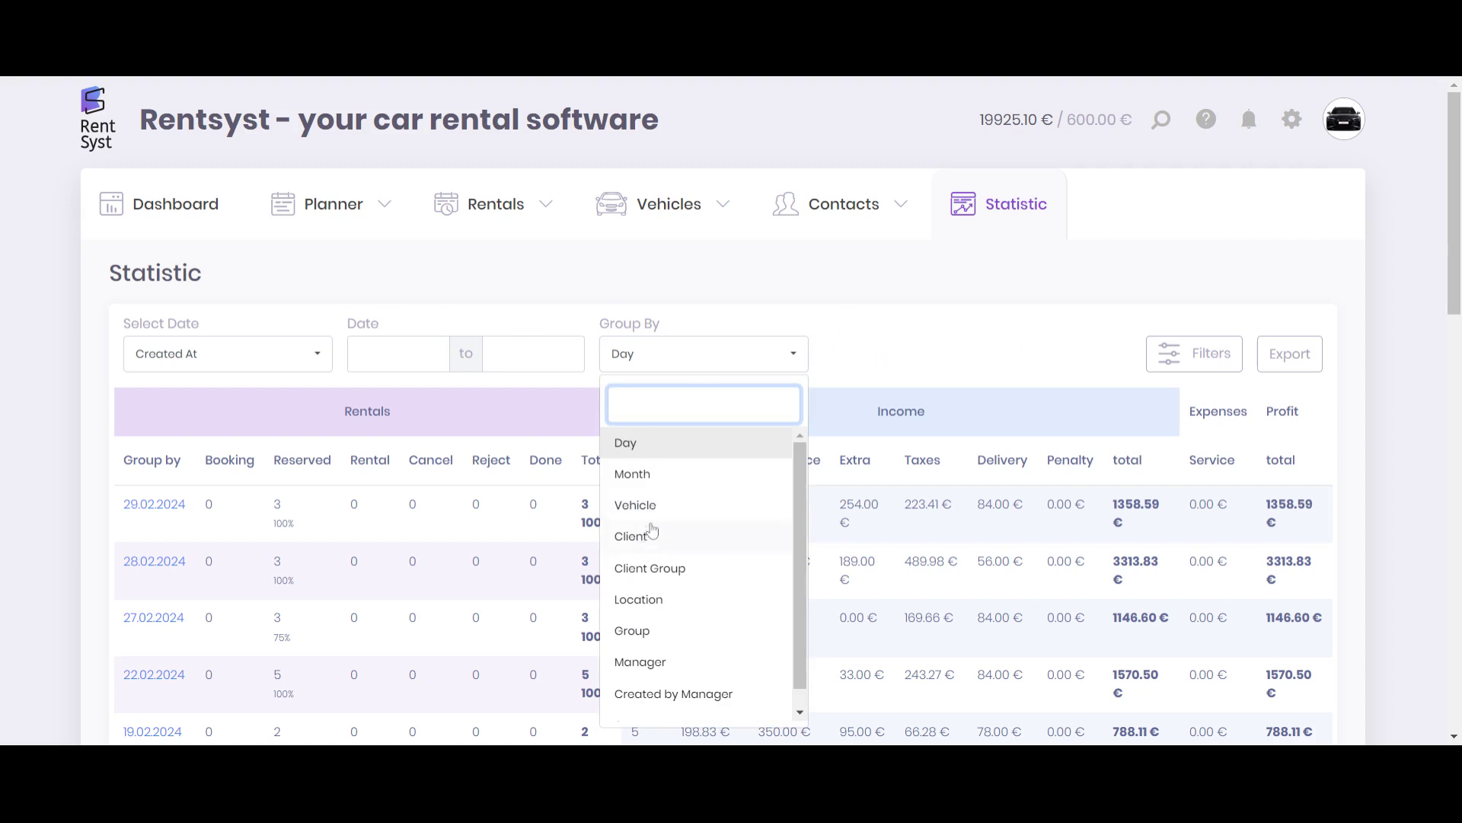
click(635, 506)
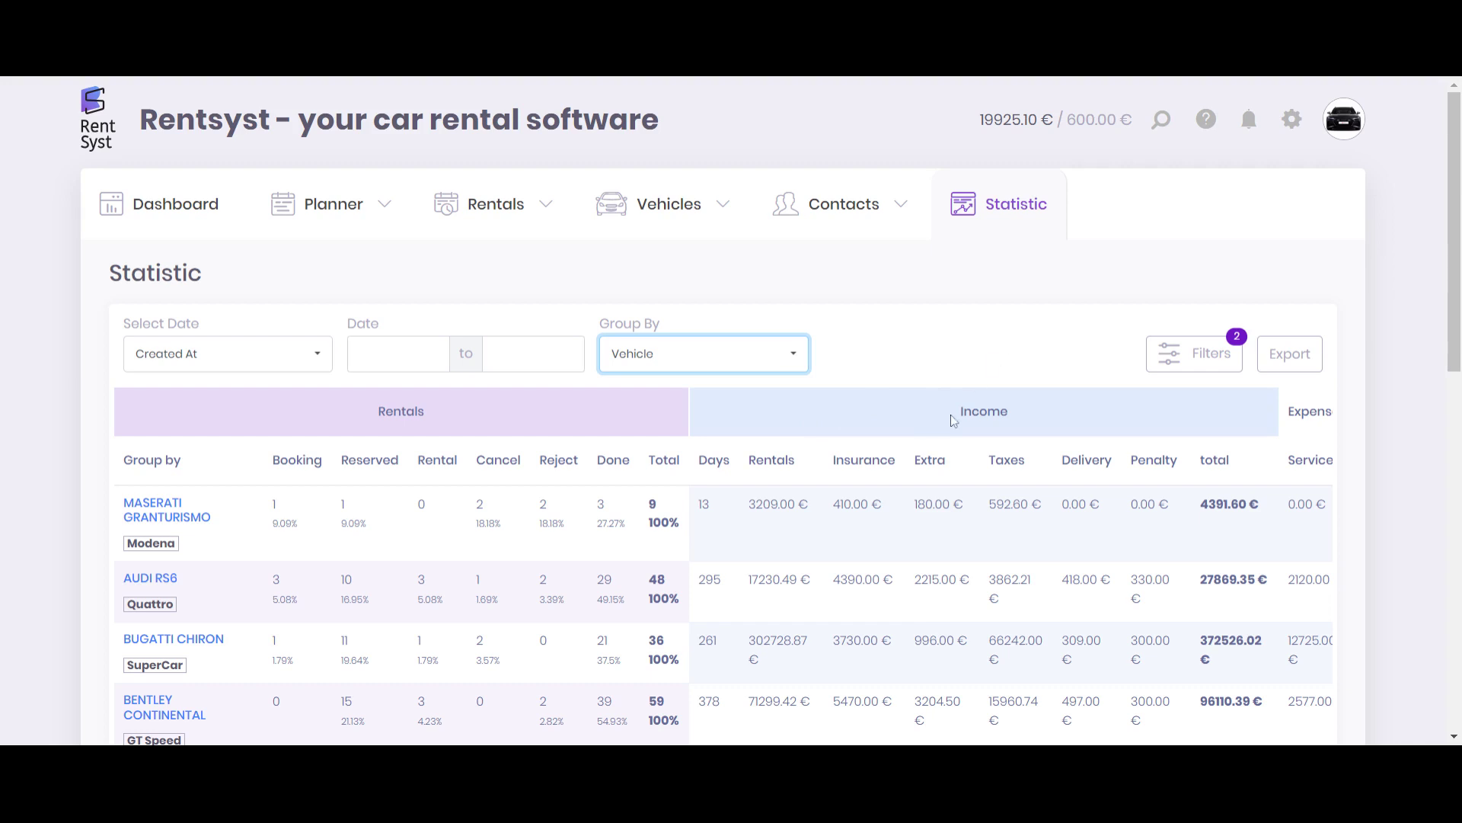
Step: Review rental totals per vehicle: 9 for the first car, 48 for the Audi RS6, 36 for the Bugatti Chiron
drag(955, 419, 1041, 418)
scroll(941, 441, down, 1)
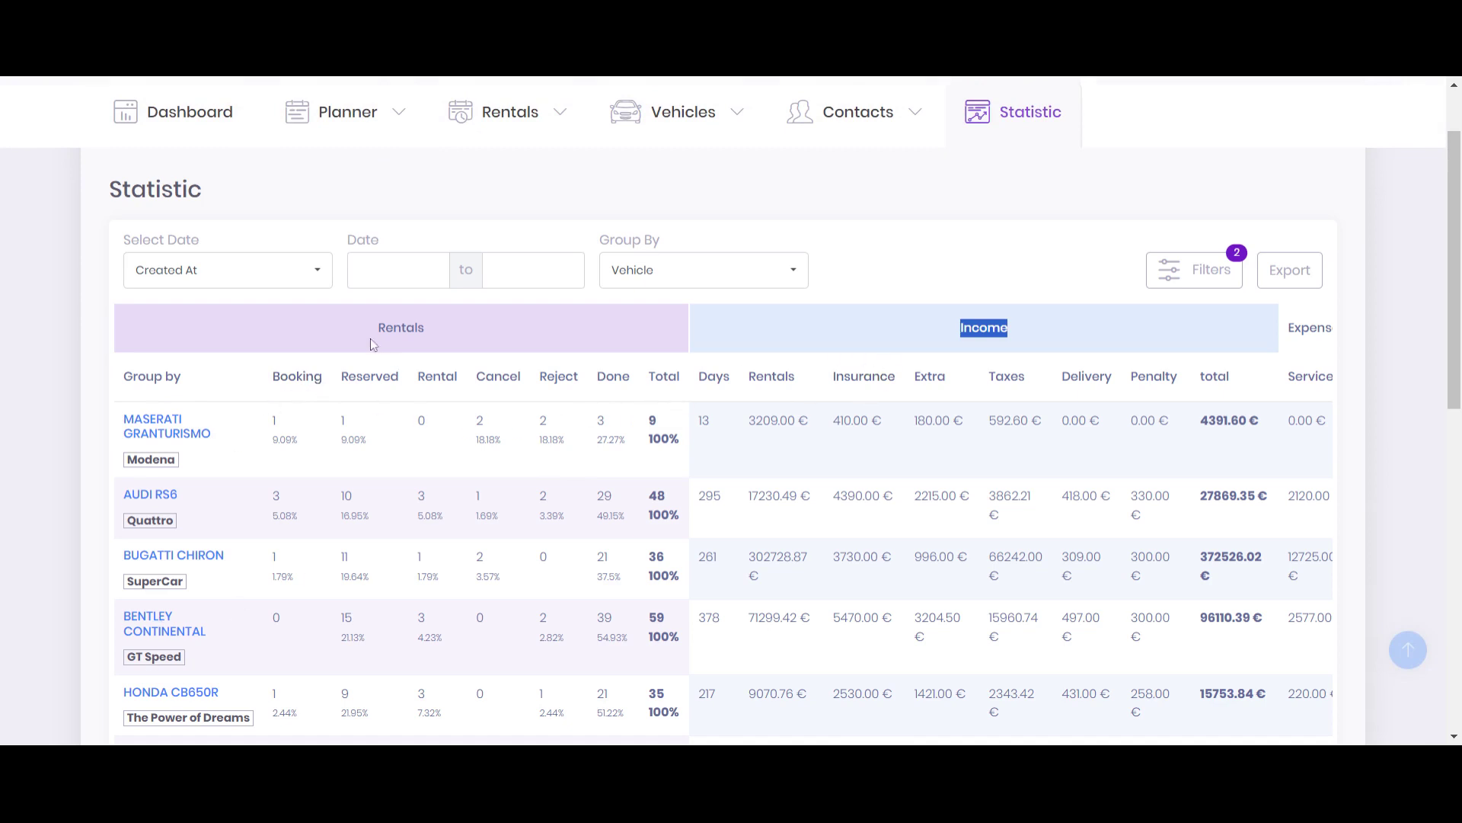
drag(377, 344, 457, 334)
double_click(653, 423)
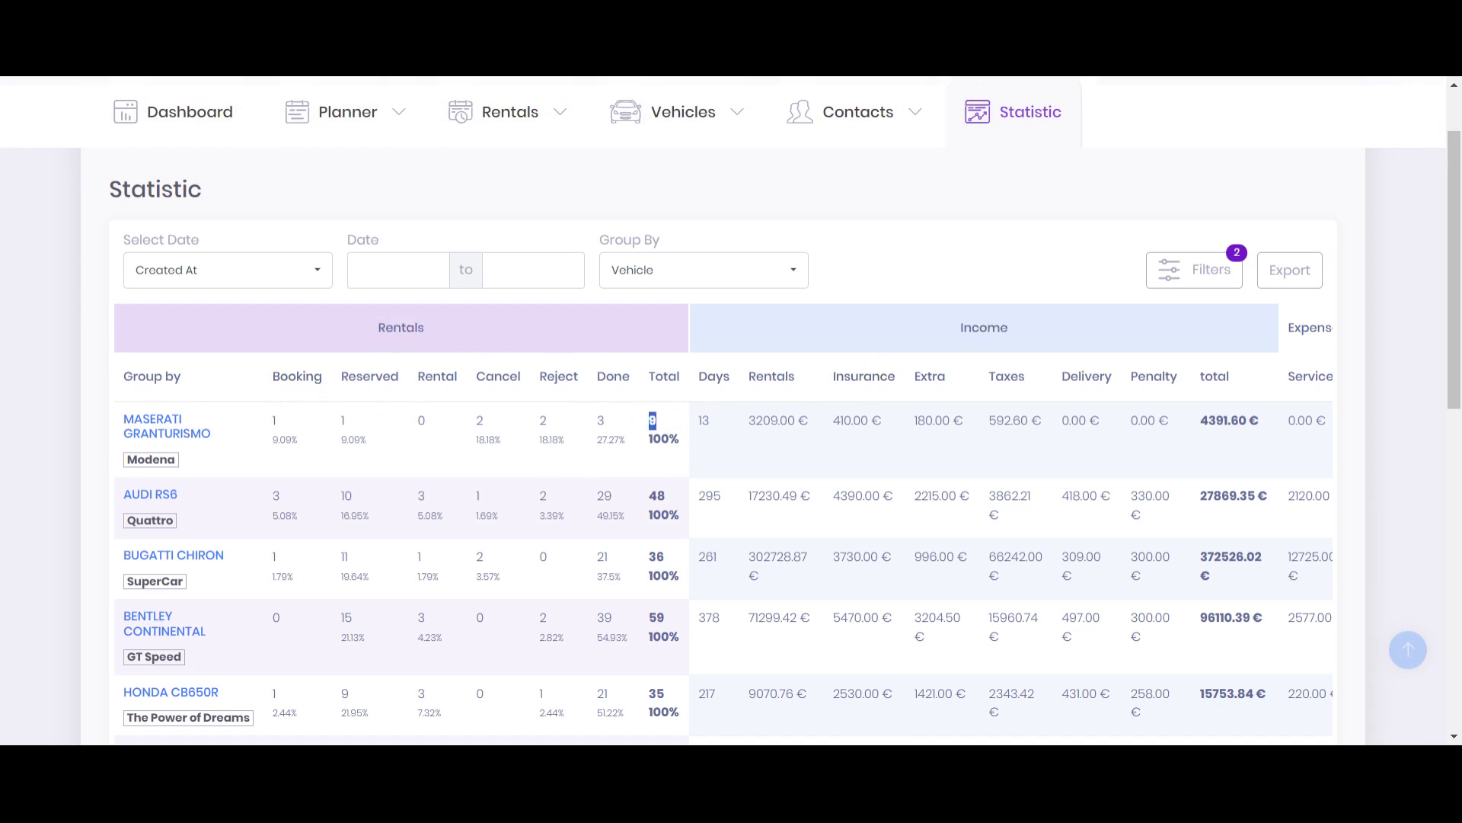
double_click(655, 496)
double_click(656, 558)
scroll(732, 525, right, 3)
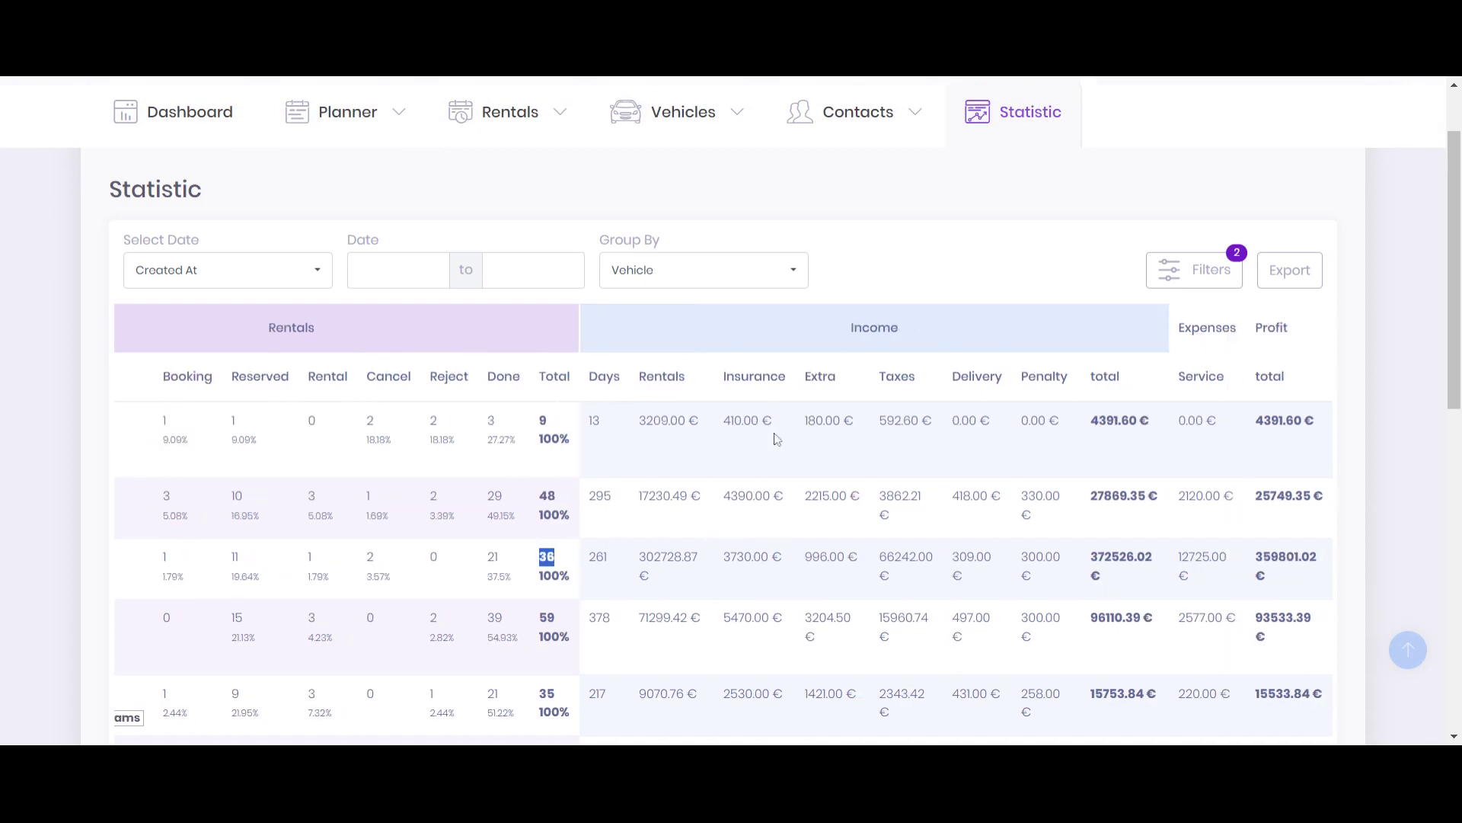
Step: Review the Income, Expenses and Profit columns for each vehicle
click(842, 330)
drag(843, 330, 933, 337)
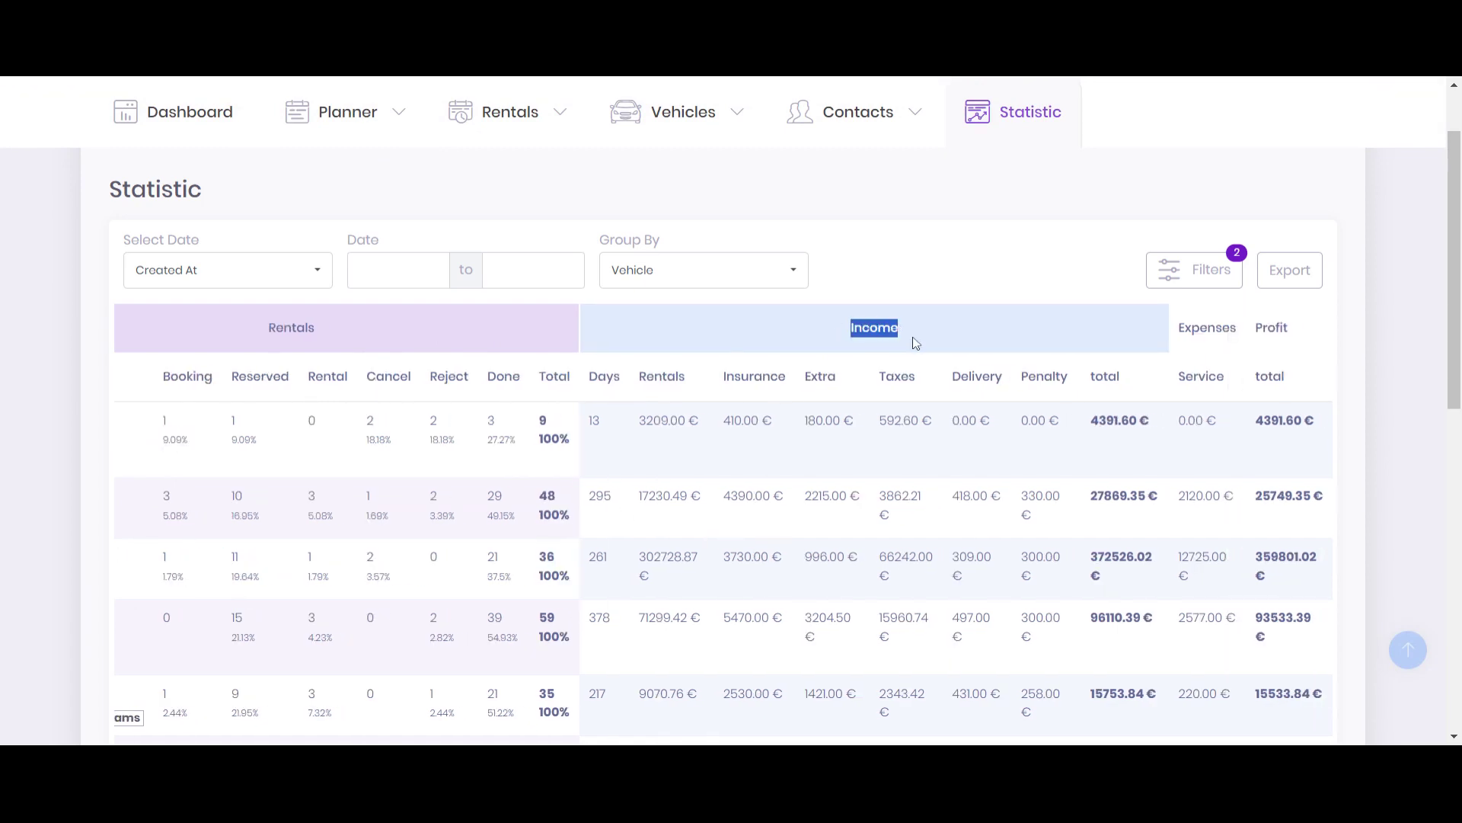
drag(1176, 338, 1245, 340)
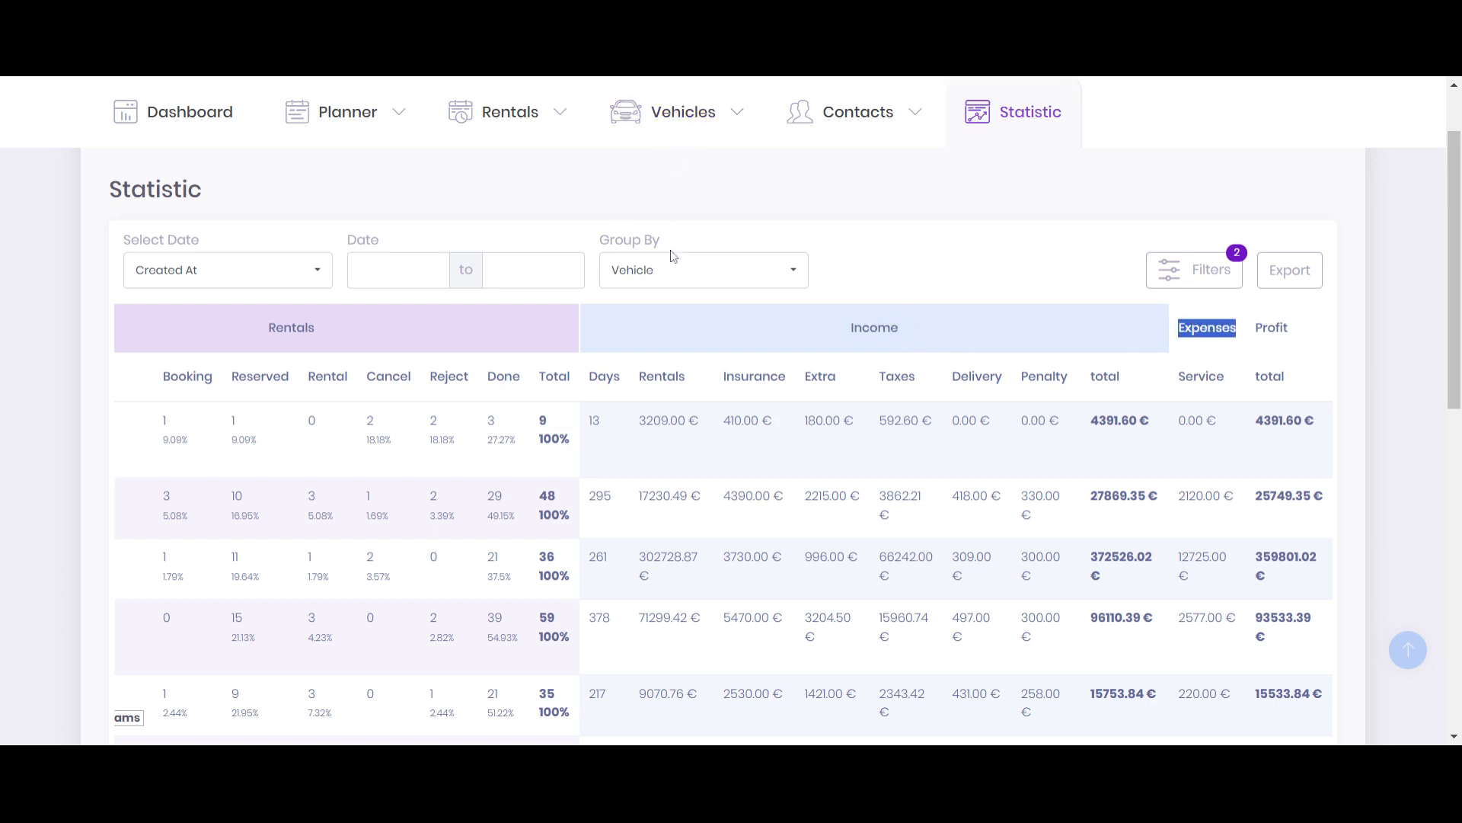
click(688, 123)
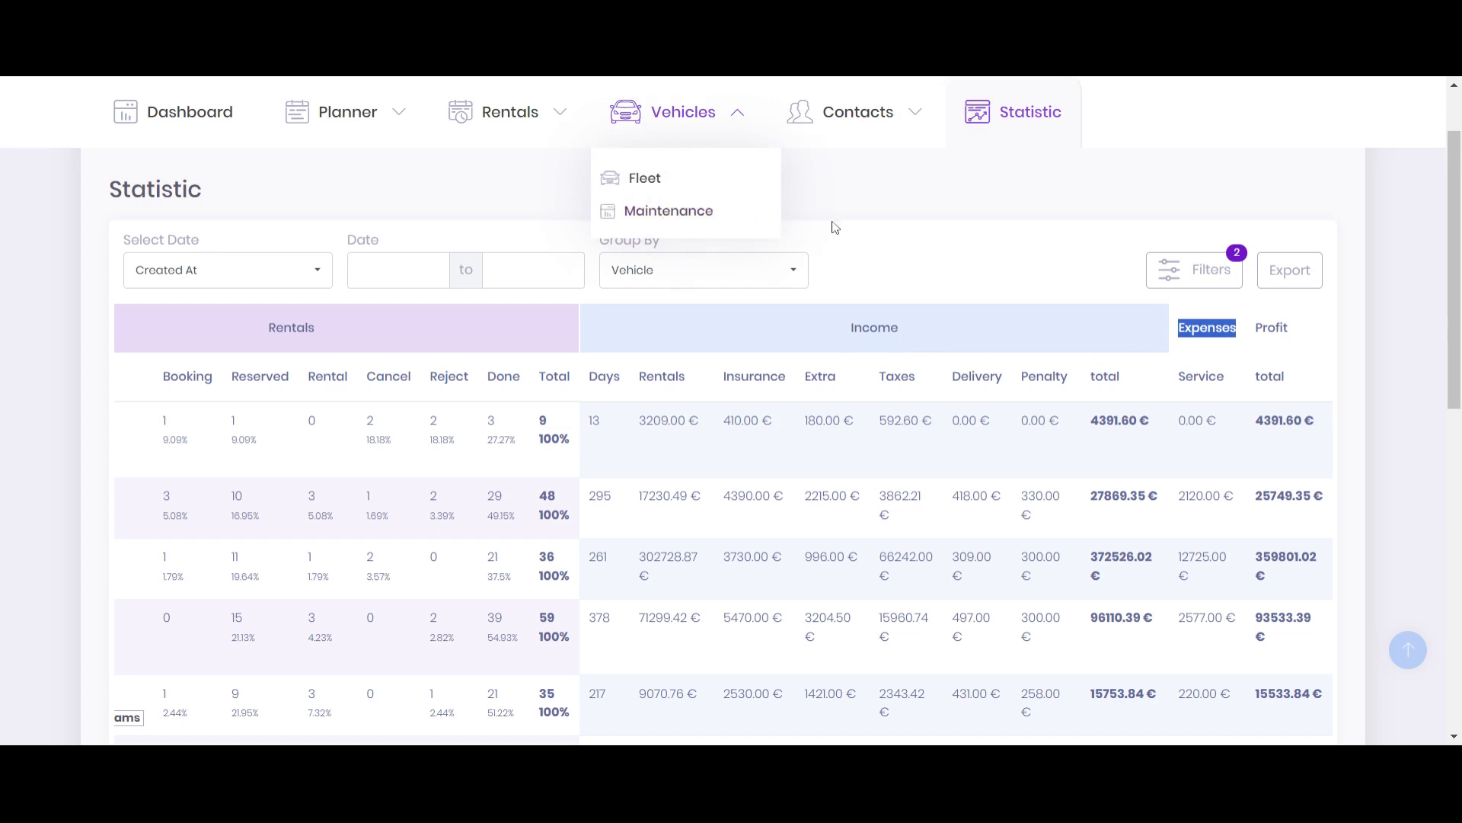
click(1096, 343)
drag(1253, 331, 1301, 331)
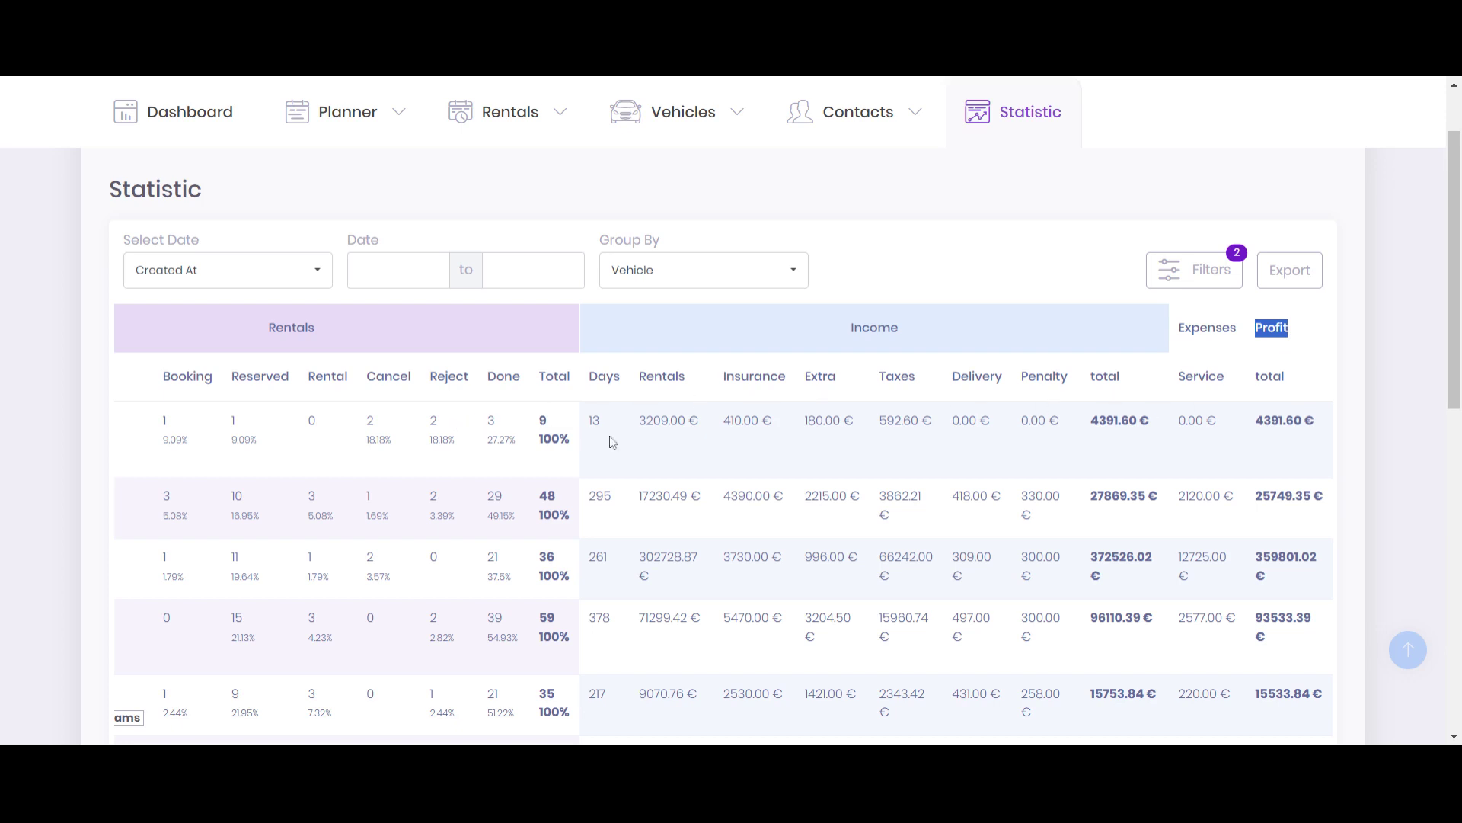
key(ctrl+plus)
key(ctrl+minus)
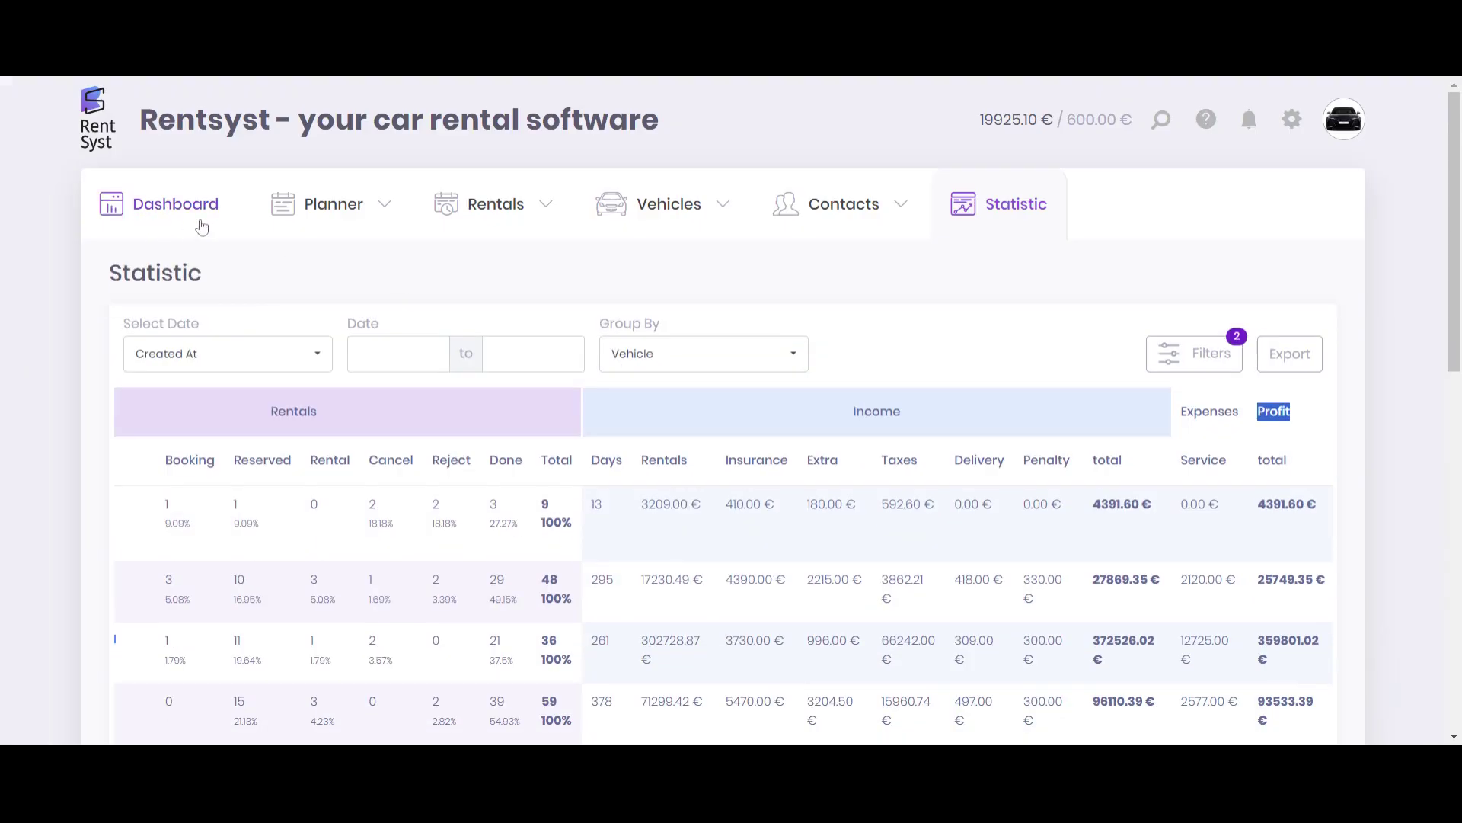
Step: Return to the Dashboard with its weekly revenue overview
click(202, 226)
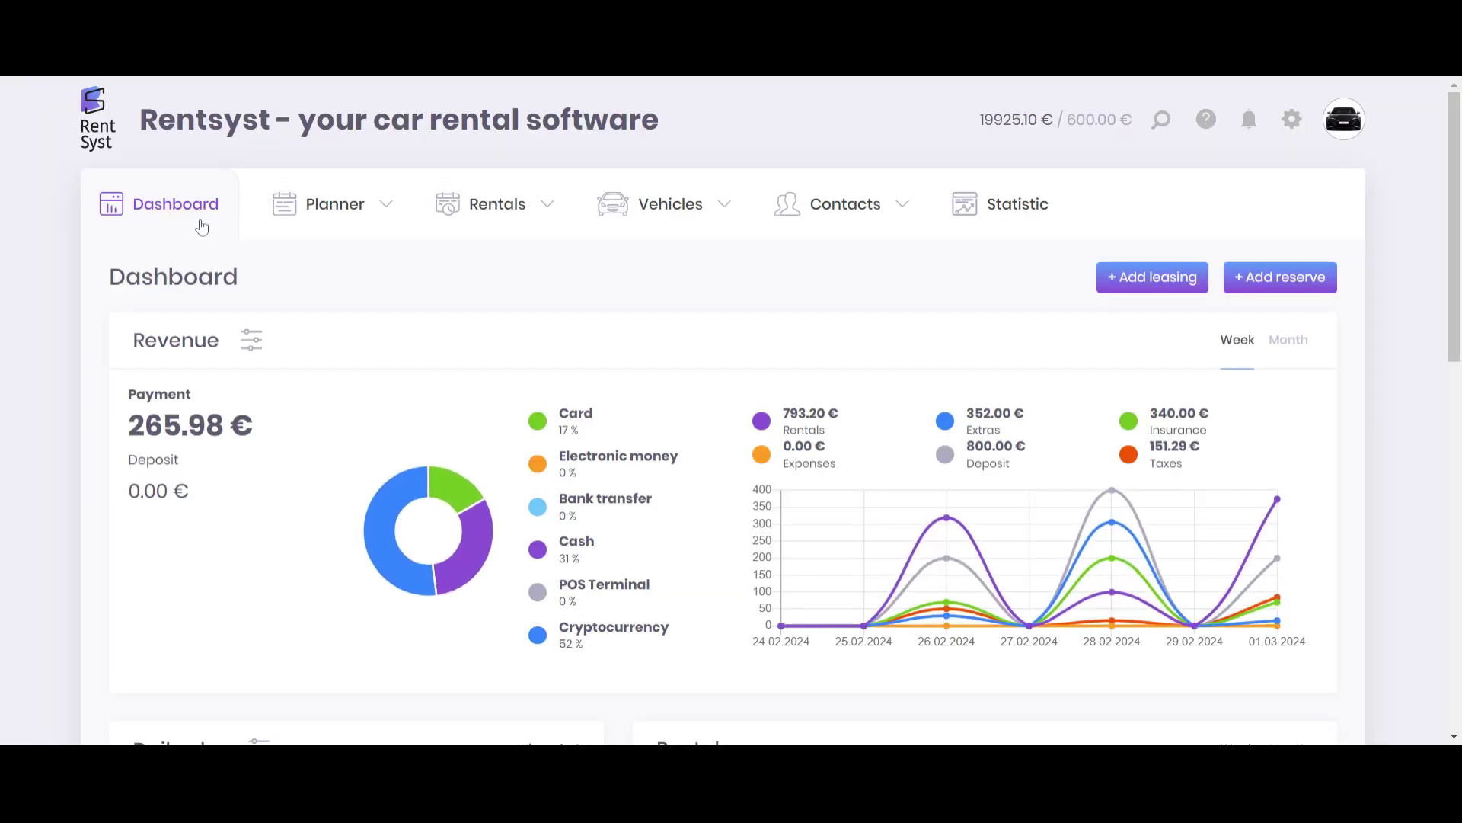